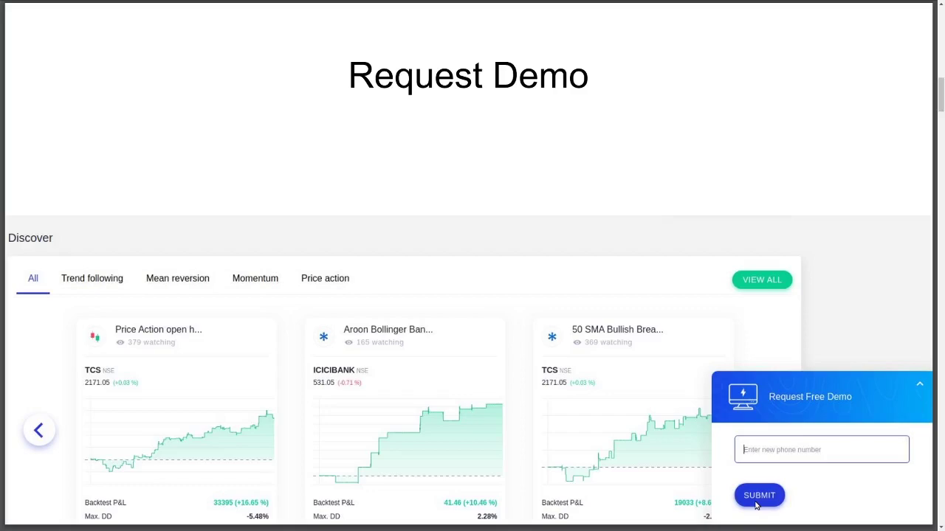
# Go to the slide on the previous budgets' trend analysis and highlight "50 EMA Technique" in its title.
pyautogui.scroll(-5, 756, 506)
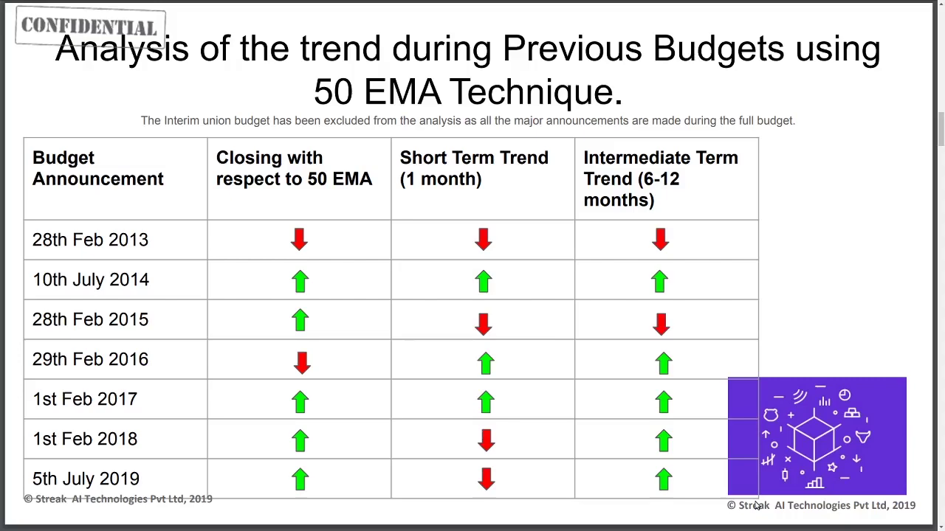
pyautogui.moveTo(311, 100); pyautogui.dragTo(631, 99)
pyautogui.click(632, 101)
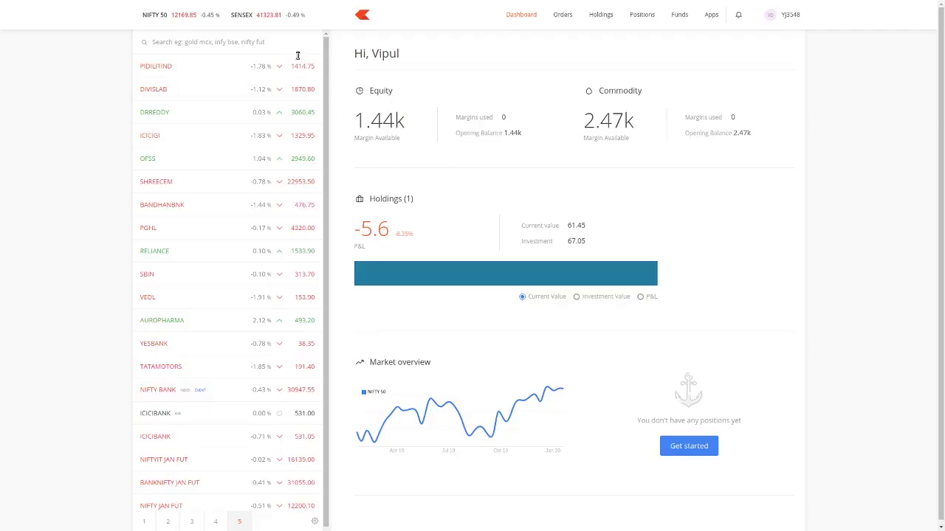
# Switch to Kite, open the PIDILITIND chart at a 1-day interval and enlarge the page view.
pyautogui.click(260, 65)
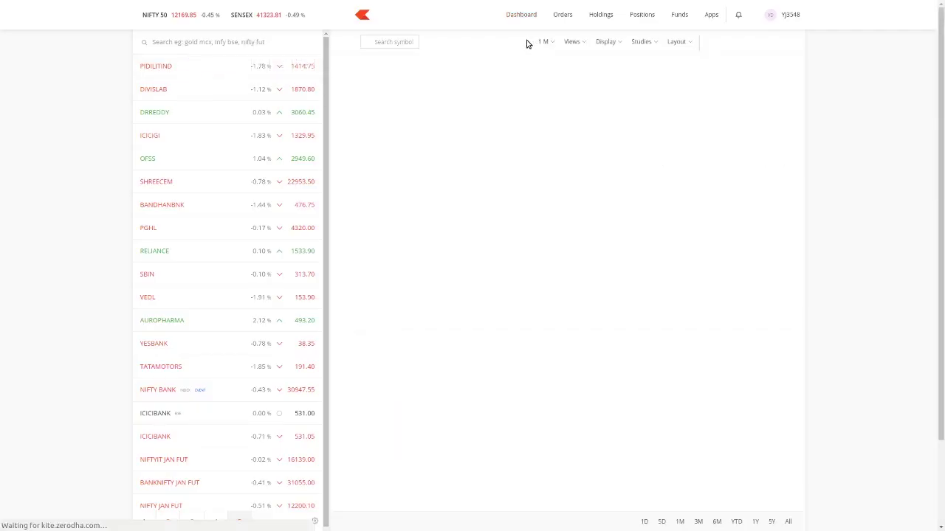
pyautogui.click(542, 42)
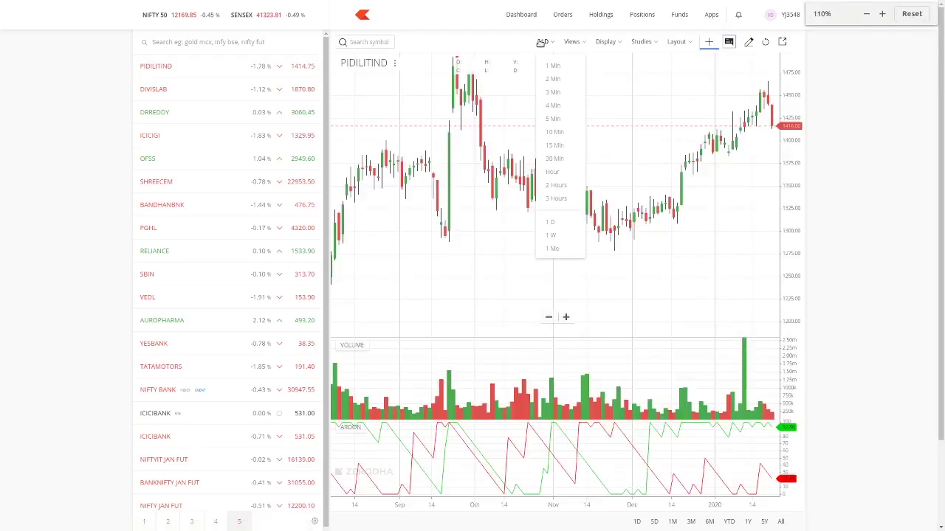
pyautogui.hotkey('ctrl', '+')
pyautogui.hotkey('ctrl', '+')
pyautogui.hotkey('ctrl', '+')
pyautogui.hotkey('ctrl', '+')
pyautogui.hotkey('ctrl', '0')
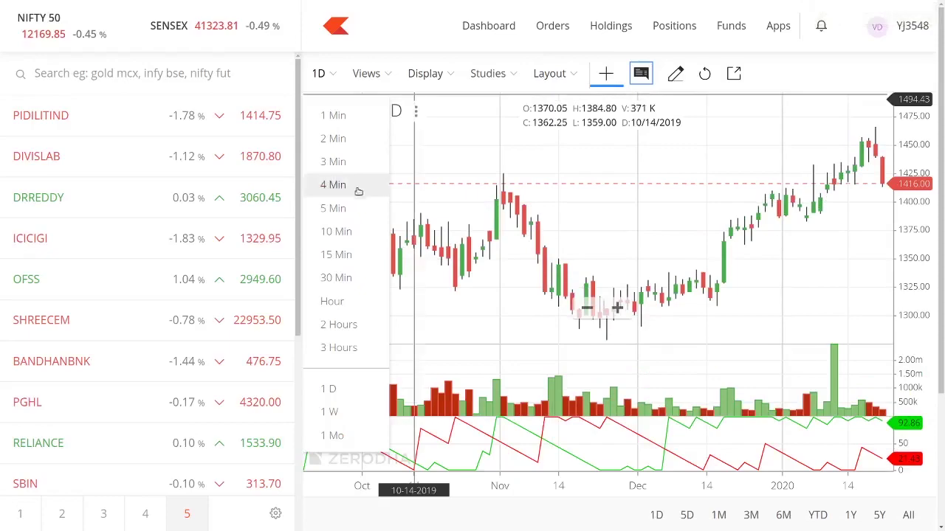
pyautogui.click(338, 392)
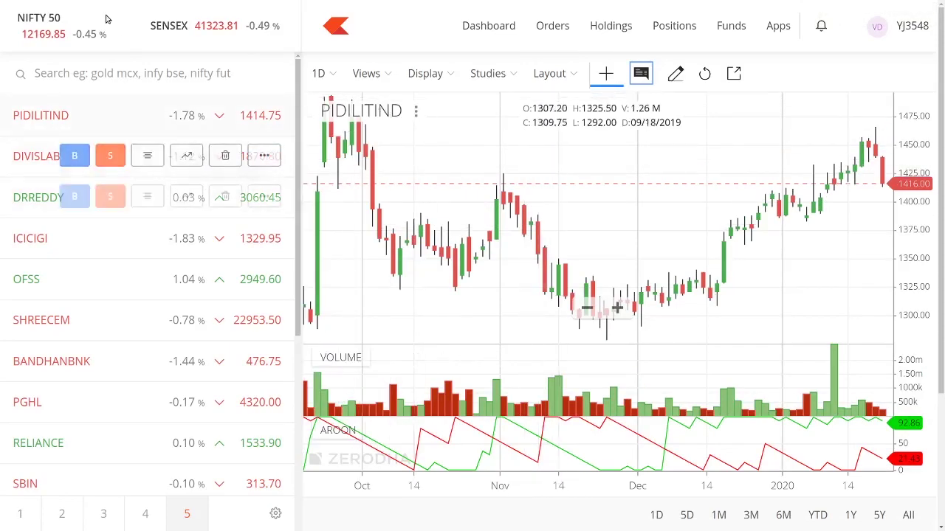
# Open the NIFTY 50 chart and remove its Aroon study.
pyautogui.click(48, 24)
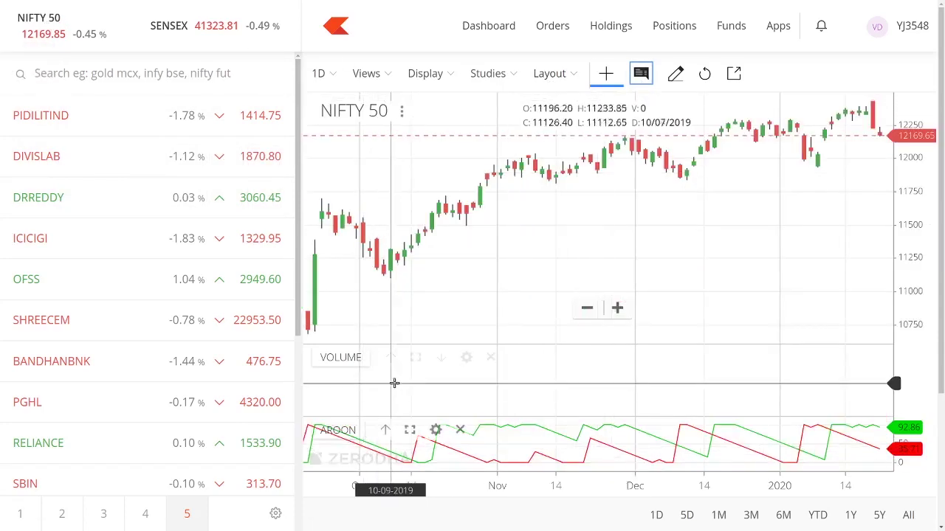
pyautogui.click(460, 430)
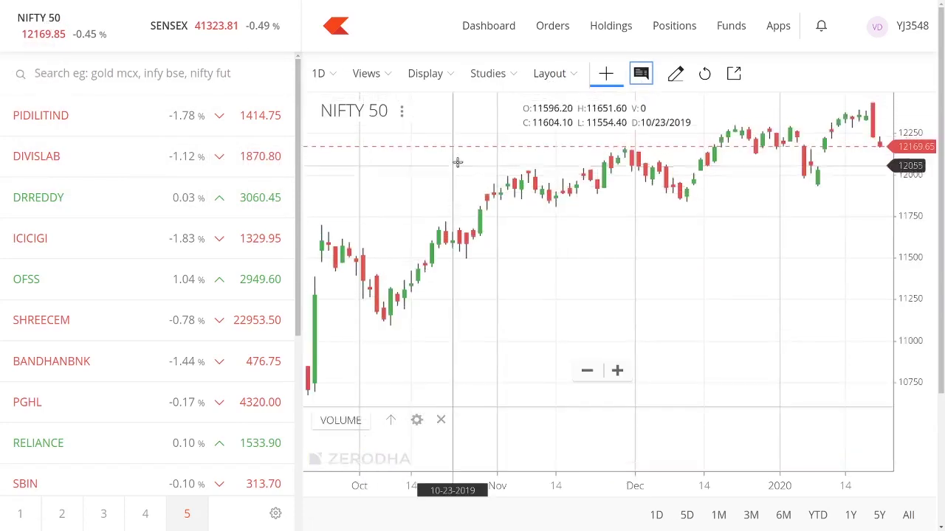
# Add a Moving Average study to the NIFTY 50 chart with period 50, field Close and type exponential.
pyautogui.click(492, 81)
pyautogui.click(543, 209)
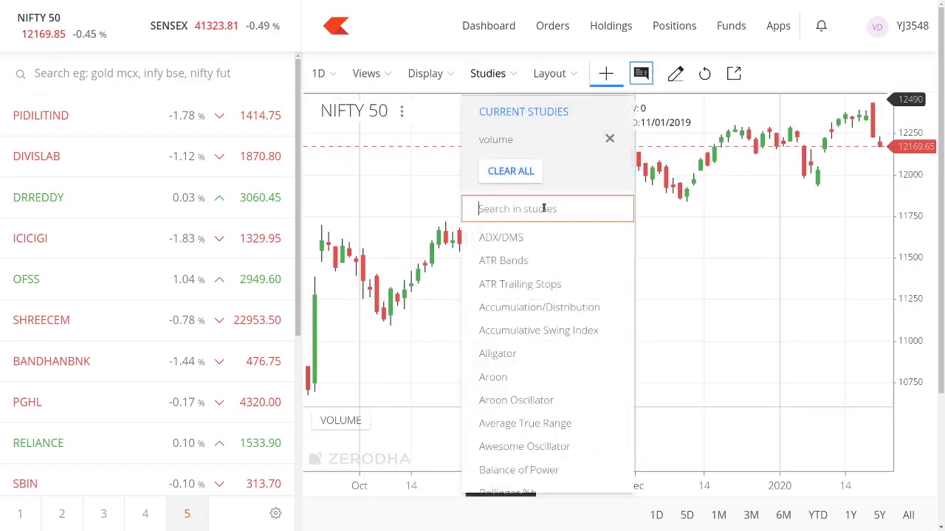
pyautogui.write('movi')
pyautogui.click(549, 237)
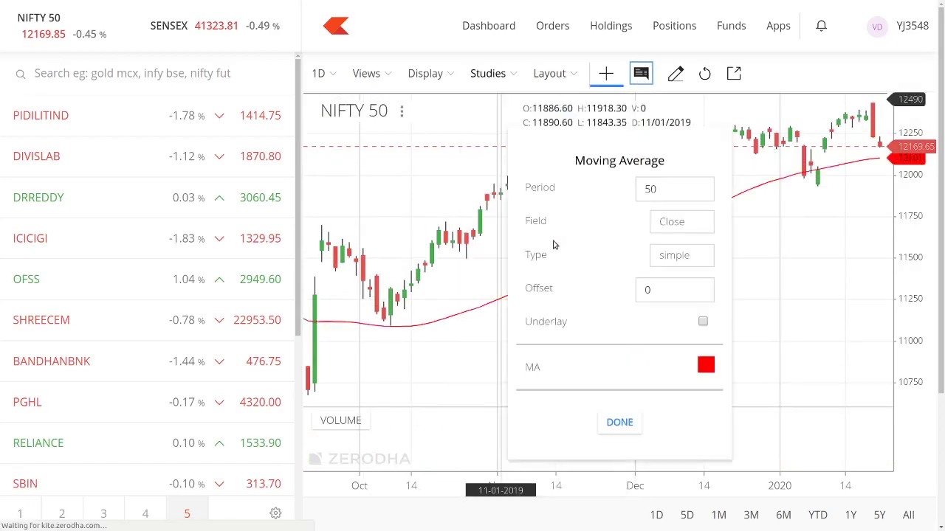
pyautogui.click(670, 222)
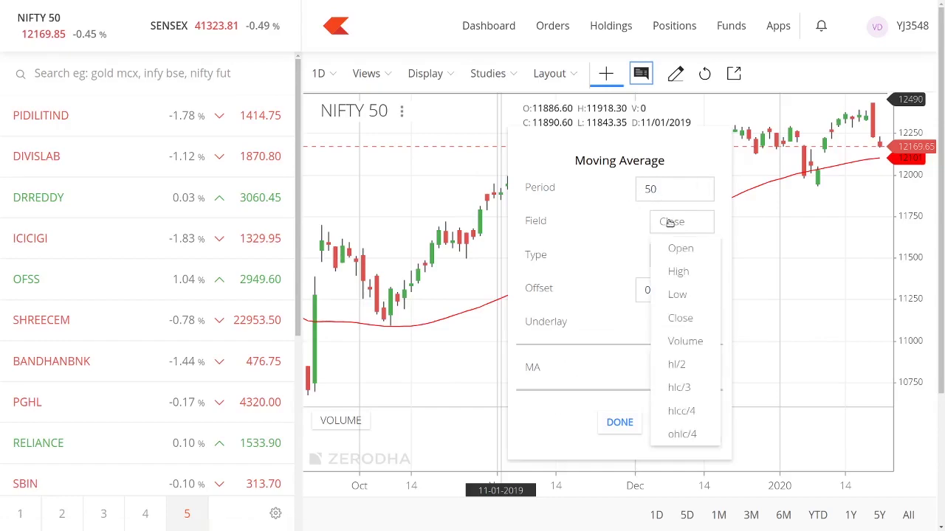
pyautogui.click(670, 222)
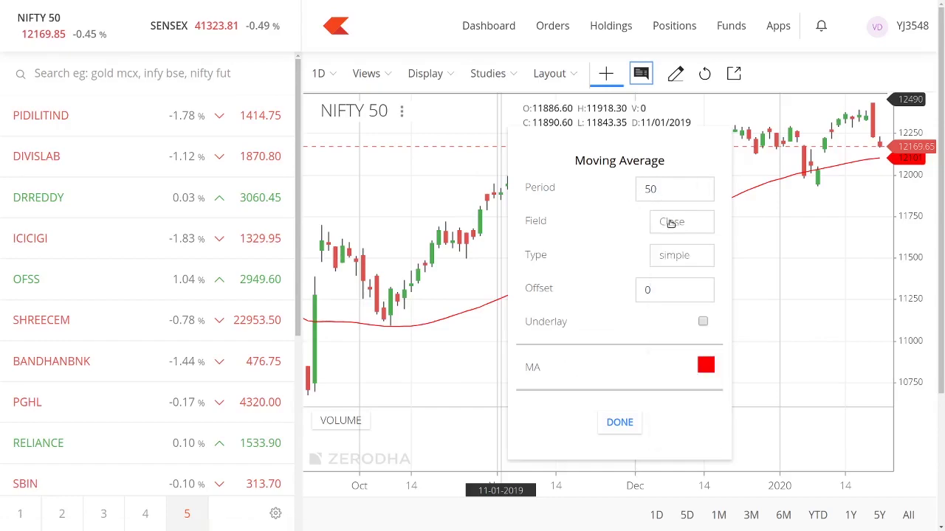
pyautogui.click(678, 257)
pyautogui.click(678, 308)
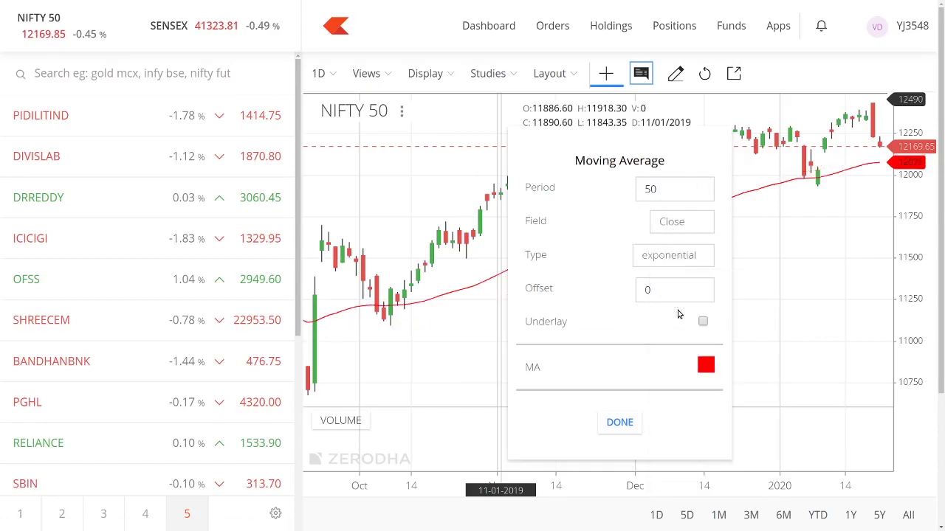
pyautogui.click(623, 430)
# Examine how the NIFTY 50 price moves relative to the 50 EMA across 2018 and 2019.
pyautogui.scroll(2, 519, 295)
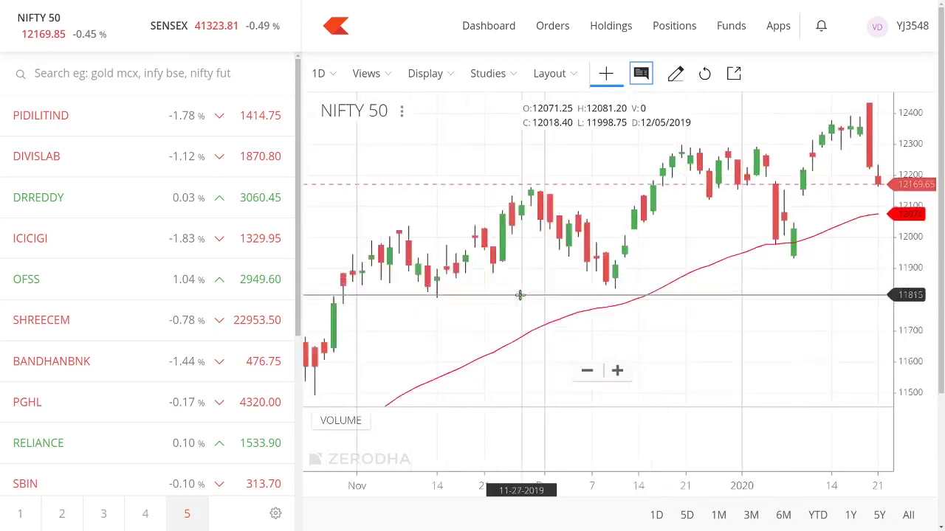
pyautogui.scroll(-5, 519, 295)
pyautogui.scroll(-4, 519, 295)
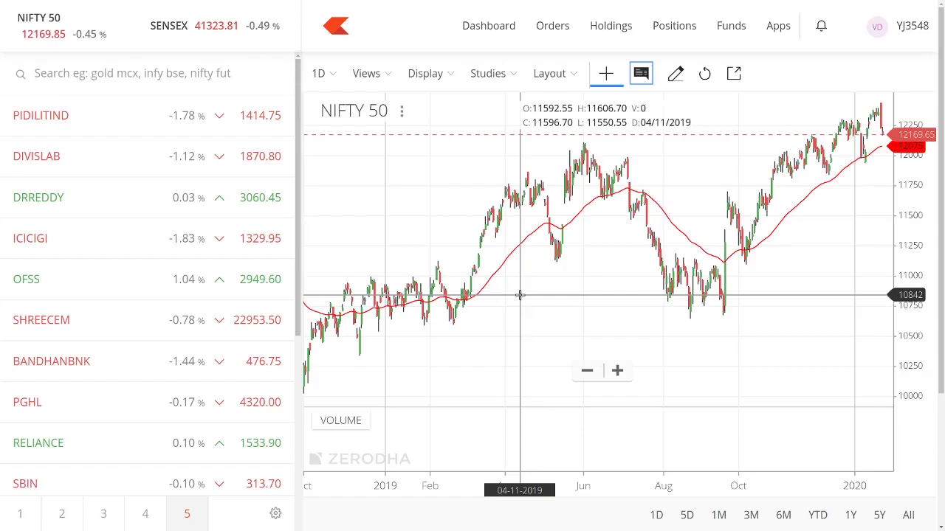
pyautogui.scroll(5, 461, 303)
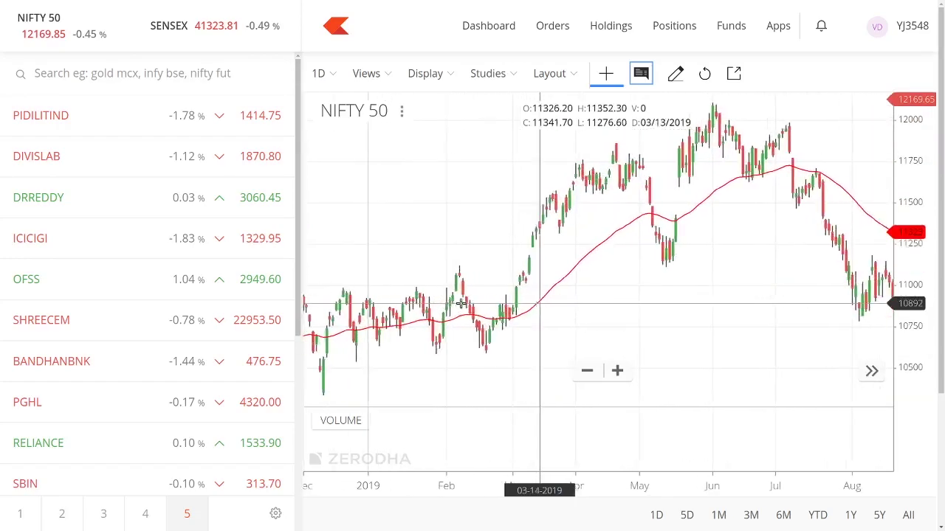
pyautogui.scroll(3, 461, 303)
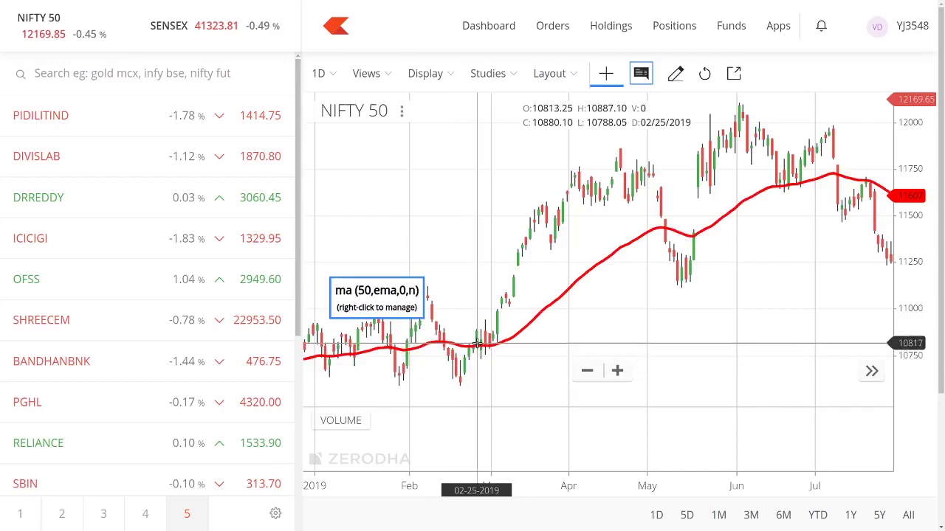
pyautogui.scroll(-2, 477, 344)
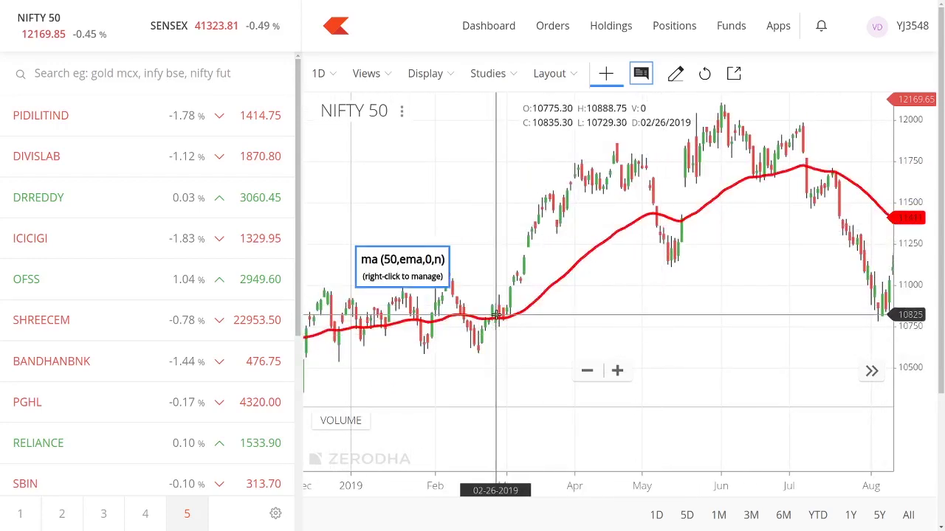
pyautogui.scroll(3, 496, 316)
pyautogui.scroll(-5, 367, 343)
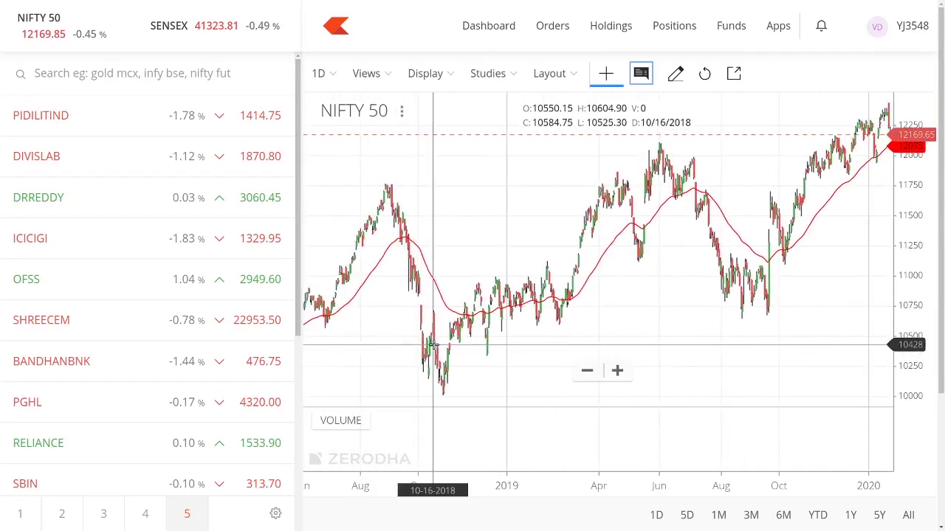
pyautogui.hscroll(-5, 355, 321)
pyautogui.hscroll(-1, 355, 321)
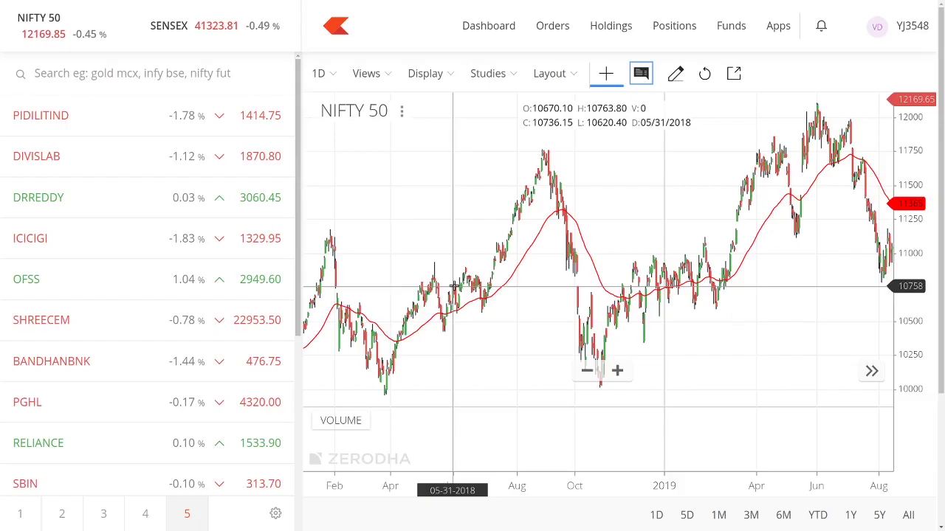
pyautogui.hscroll(10, 454, 287)
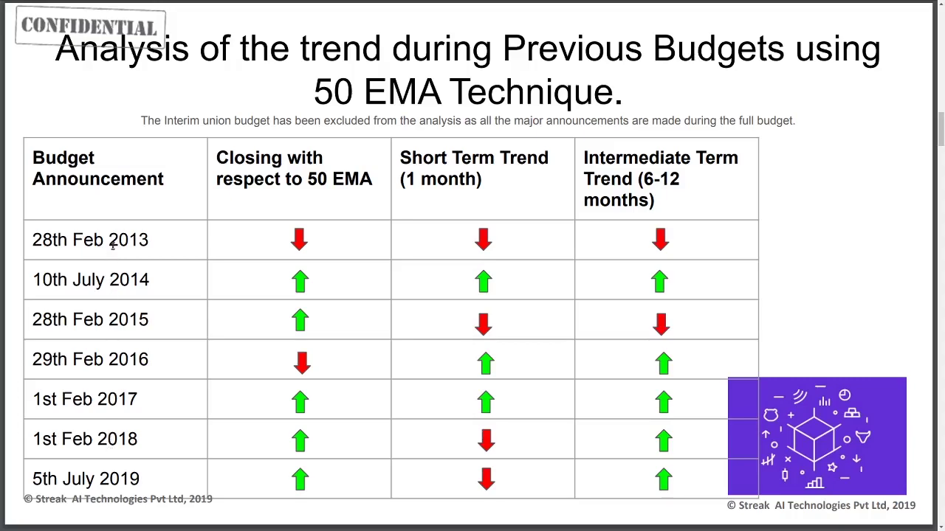
# Switch to the budget trend slide and highlight the 28th Feb 2013 entry and the Short Term Trend (1 month) heading.
pyautogui.moveTo(31, 240); pyautogui.dragTo(146, 245)
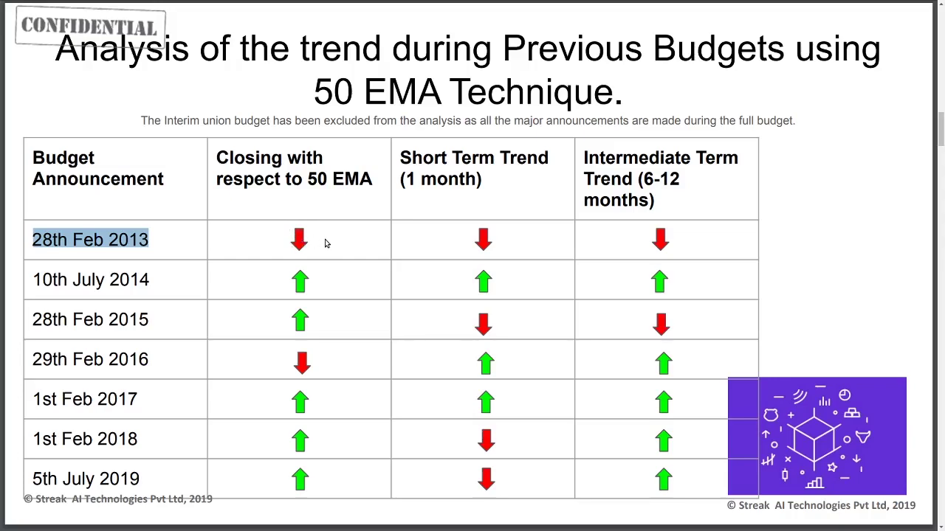
pyautogui.click(369, 242)
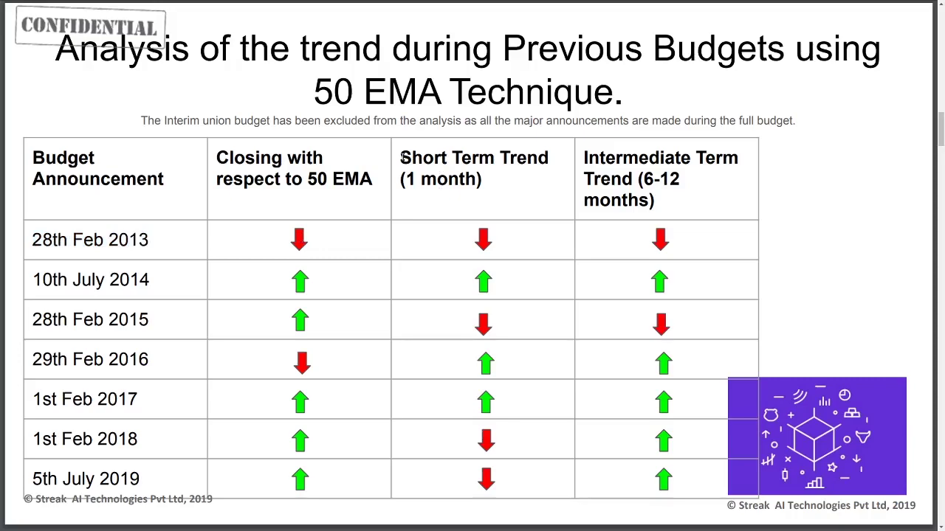
pyautogui.moveTo(403, 158); pyautogui.dragTo(517, 178)
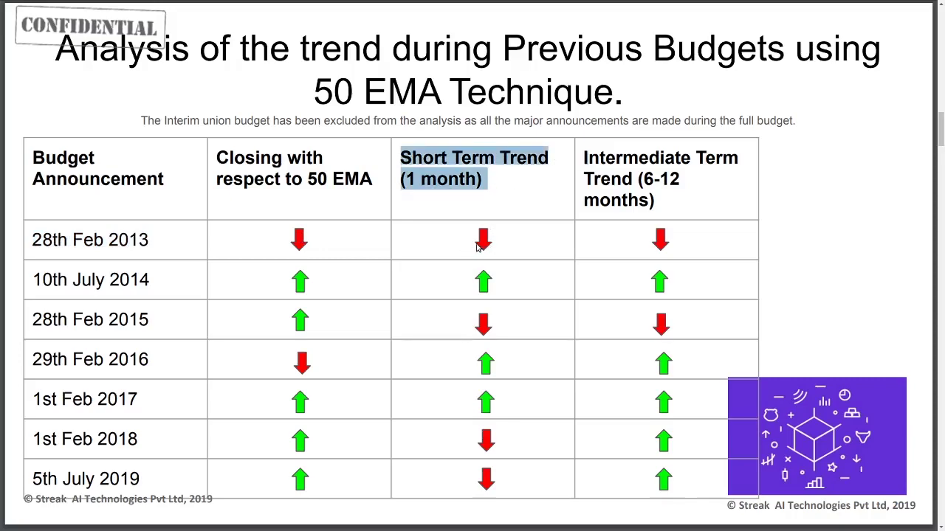
pyautogui.click(584, 158)
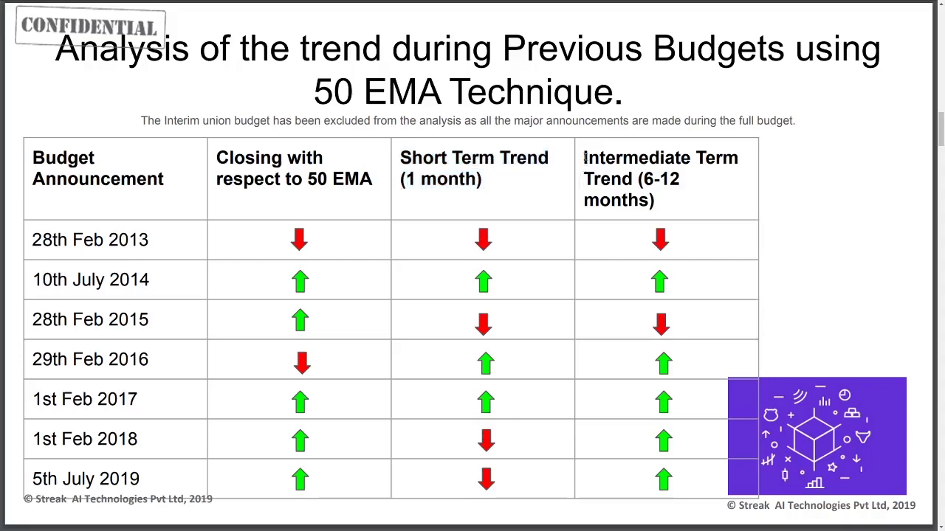
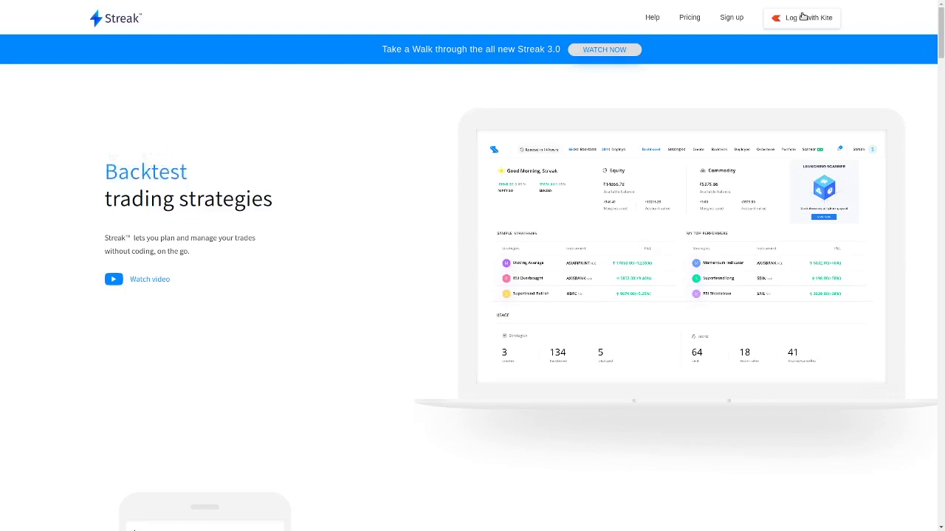
# Log in to Streak with the Kite account and open the Discover strategies page.
pyautogui.click(803, 16)
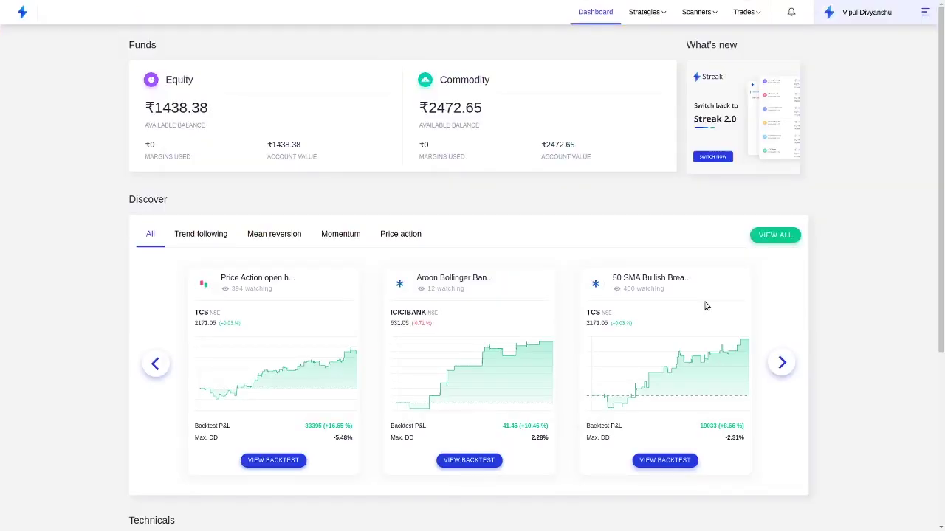
pyautogui.click(644, 12)
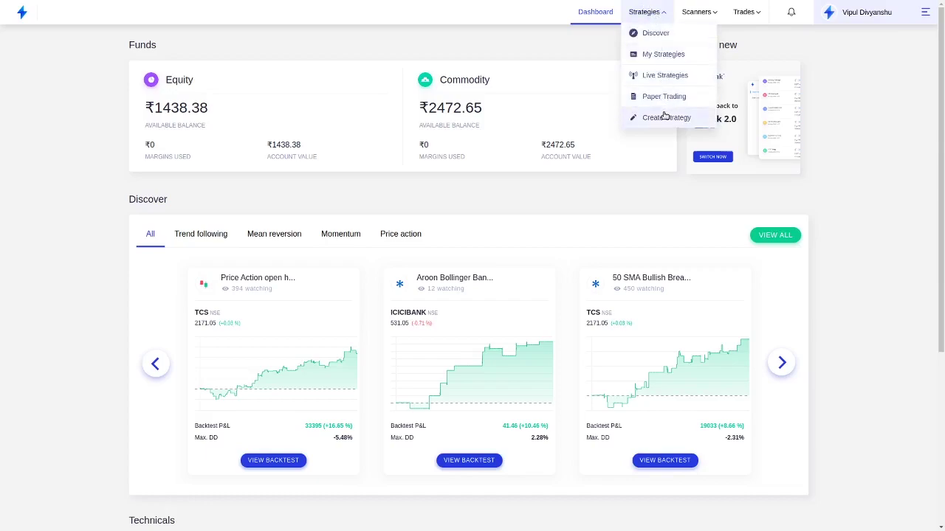
pyautogui.click(656, 32)
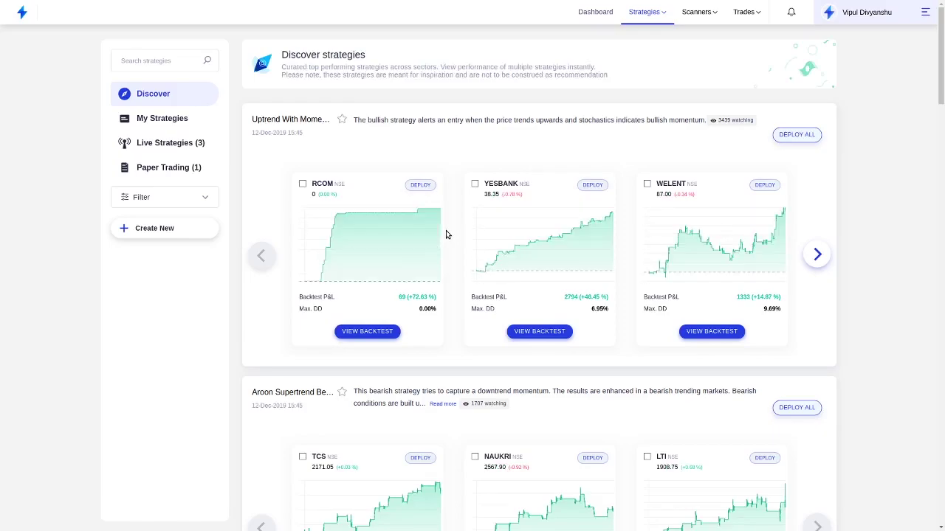
# Browse the curated strategies on the Discover page and review their backtest cards.
pyautogui.scroll(-8, 446, 235)
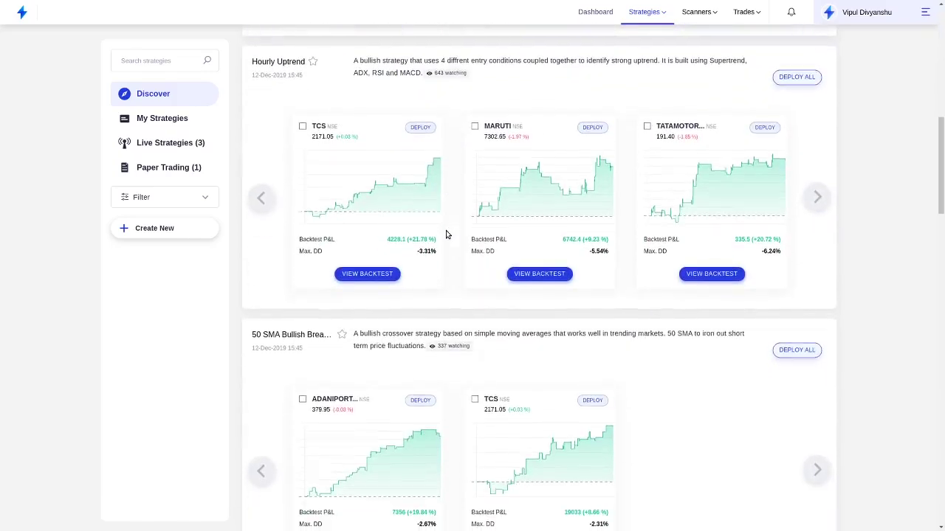
pyautogui.scroll(9, 446, 235)
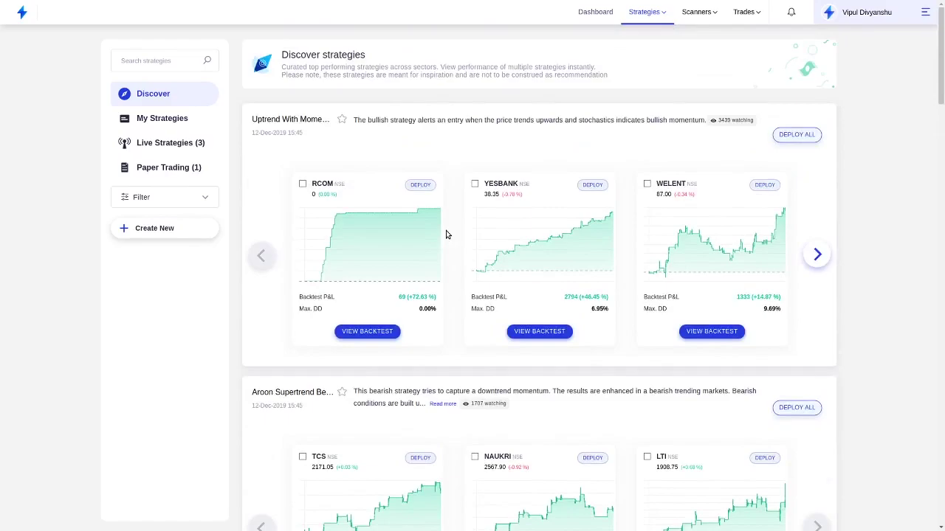
pyautogui.scroll(-6, 638, 79)
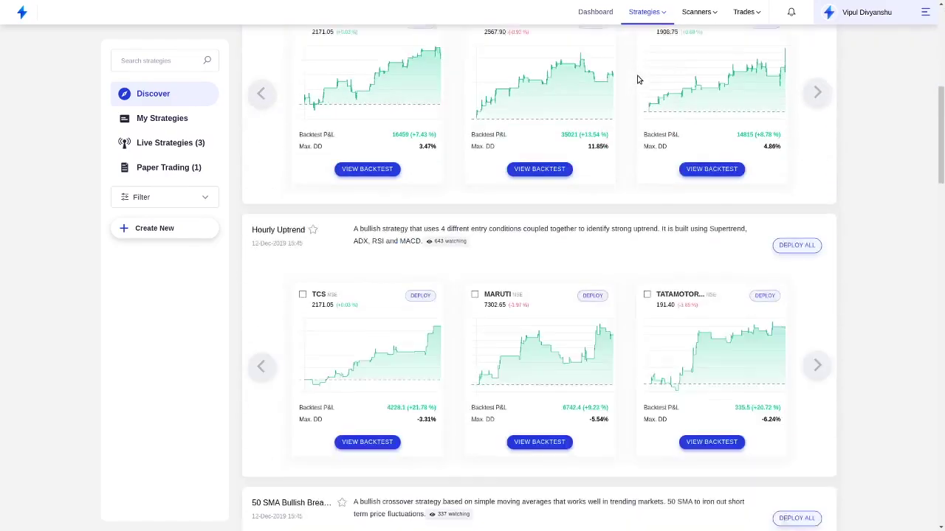
pyautogui.scroll(-5, 638, 79)
pyautogui.scroll(-4, 639, 79)
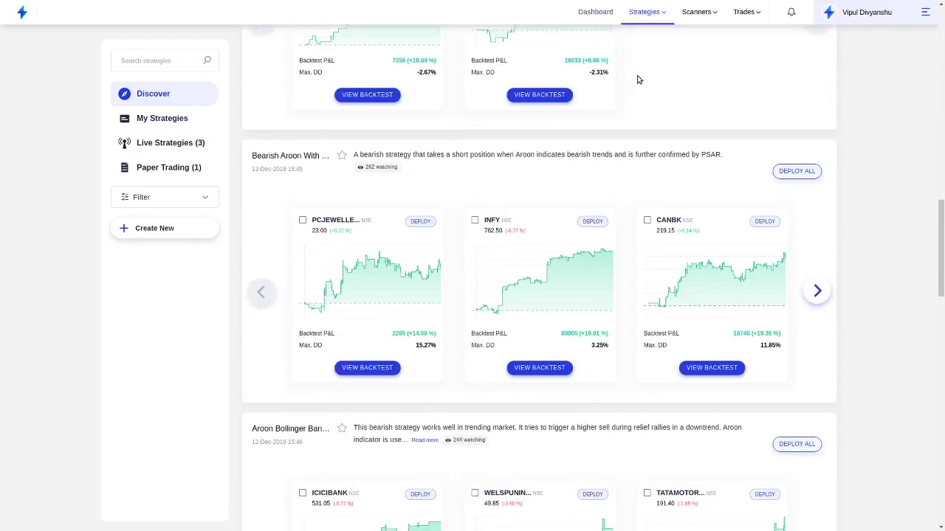
pyautogui.scroll(14, 639, 79)
# Open the page for creating a new strategy.
pyautogui.click(646, 15)
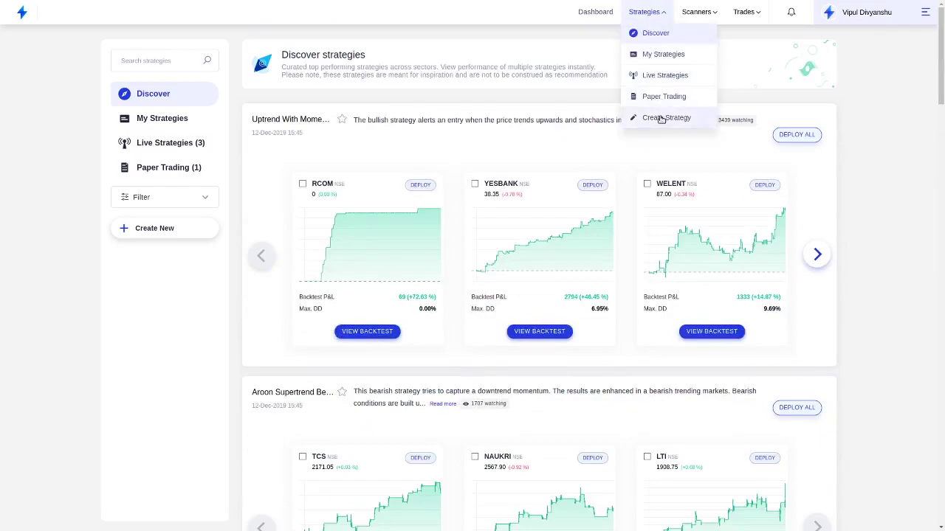
pyautogui.click(661, 118)
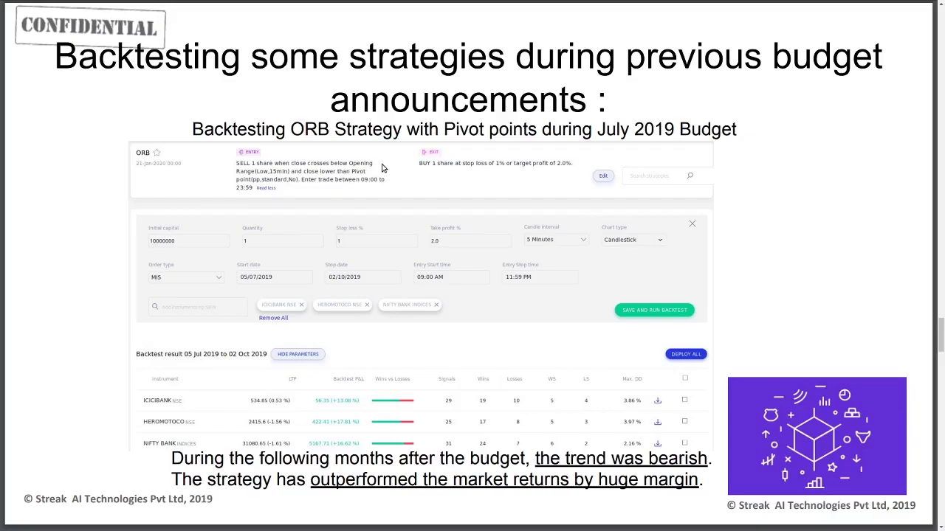
# Review the 50 EMA and Candlestick Technique trend slides and return to the July 2019 ORB backtest slide.
pyautogui.press('Left')
pyautogui.press('Left')
pyautogui.press('Left')
pyautogui.press('Left')
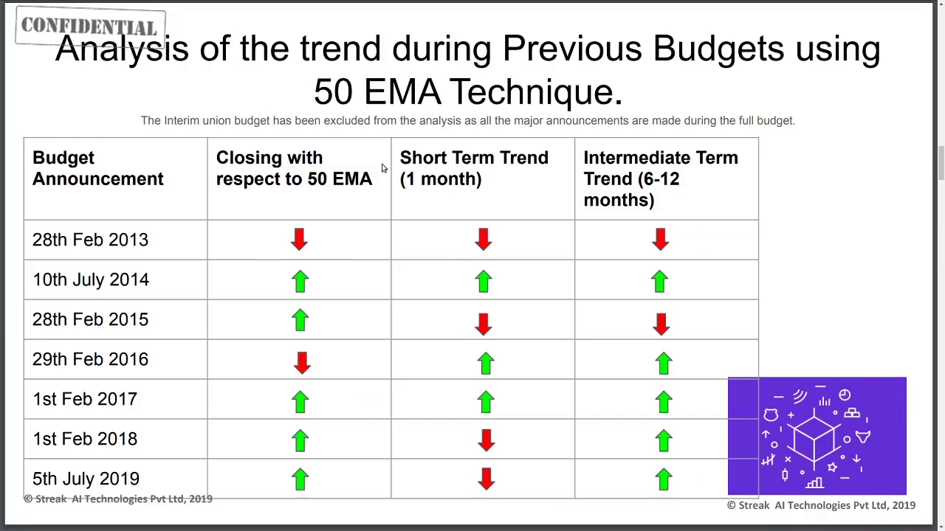
pyautogui.press('Left')
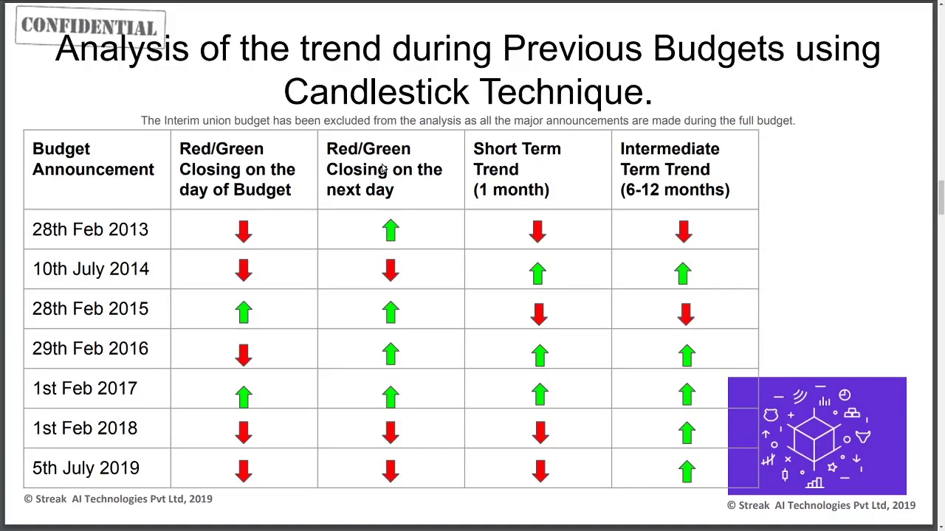
pyautogui.press('Right')
pyautogui.press('Right')
pyautogui.press('Right')
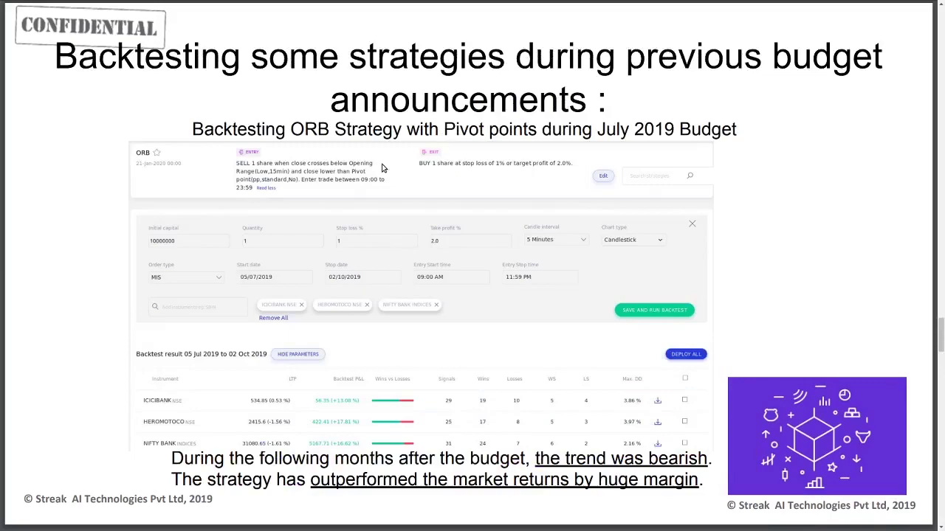
# Switch to Streak and open the page for creating a strategy.
pyautogui.hotkey('alt', 'Tab')
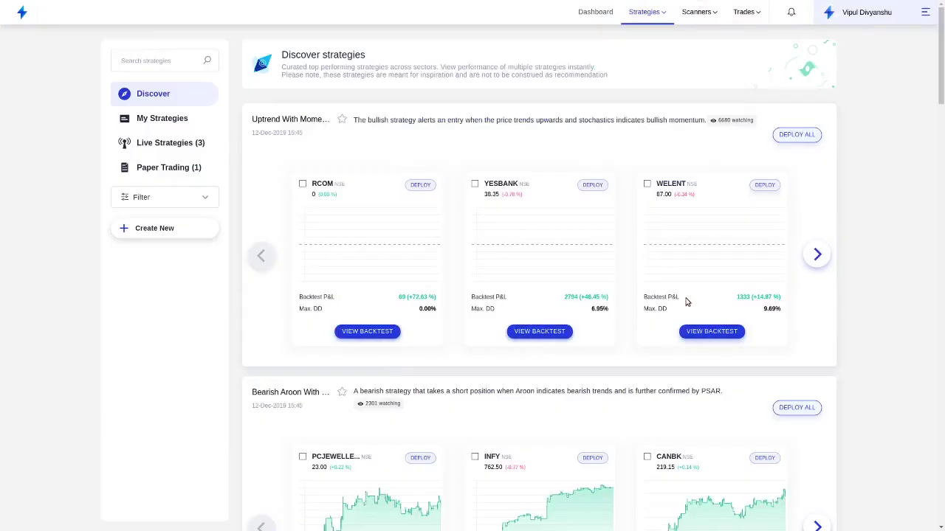
pyautogui.moveTo(633, 16)
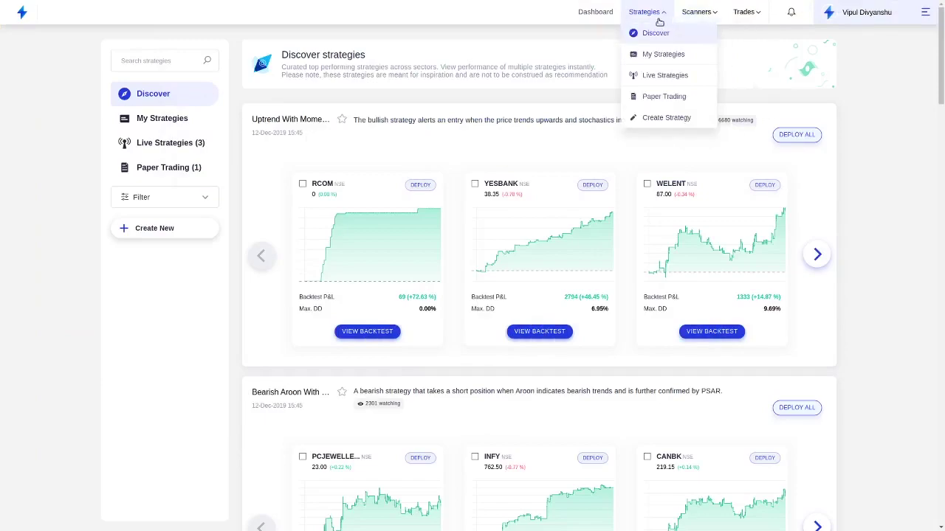
pyautogui.click(654, 122)
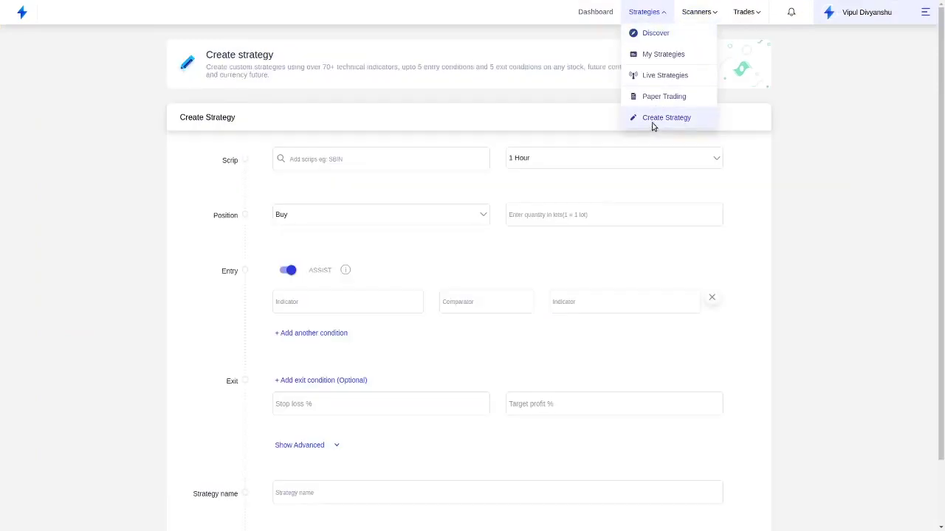
# Add the scrips ICICIBANK NSE and HEROMOTOCO NSE to the strategy.
pyautogui.click(414, 152)
pyautogui.write('ici')
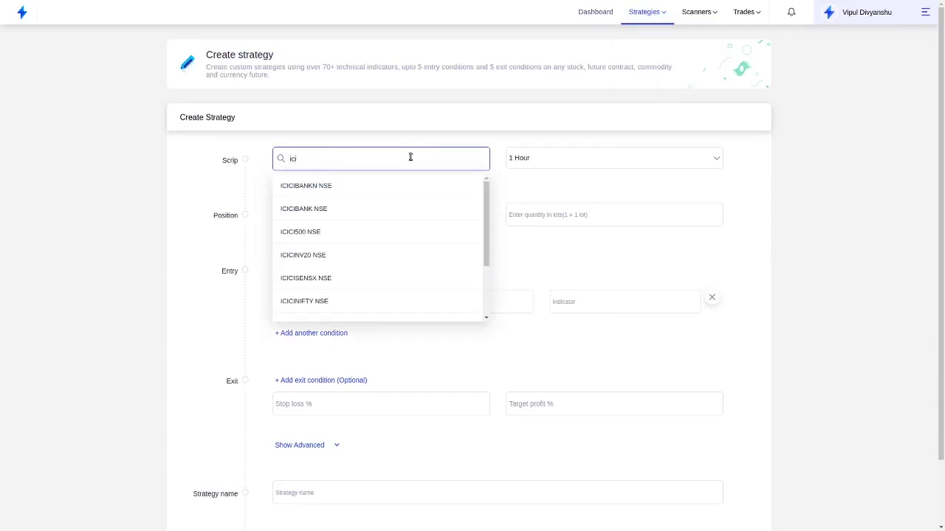
pyautogui.click(364, 219)
pyautogui.click(336, 166)
pyautogui.write('he')
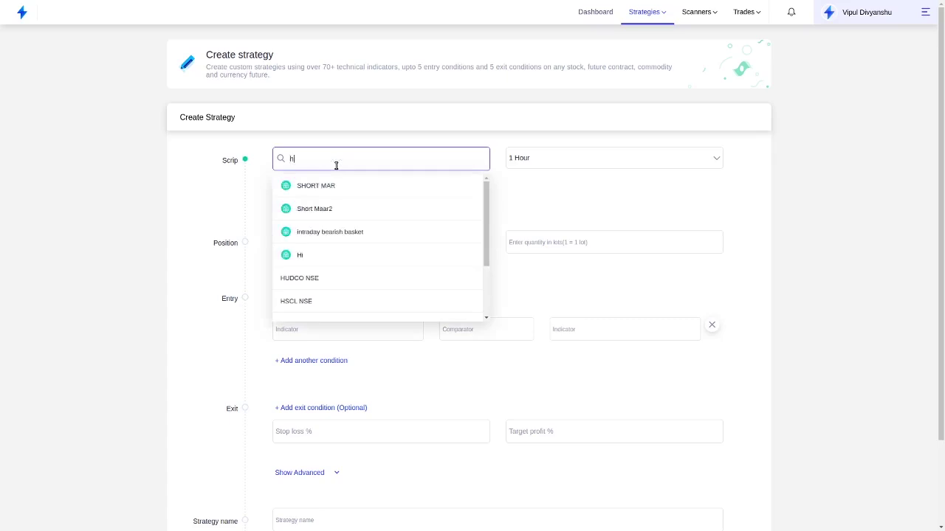
pyautogui.click(333, 209)
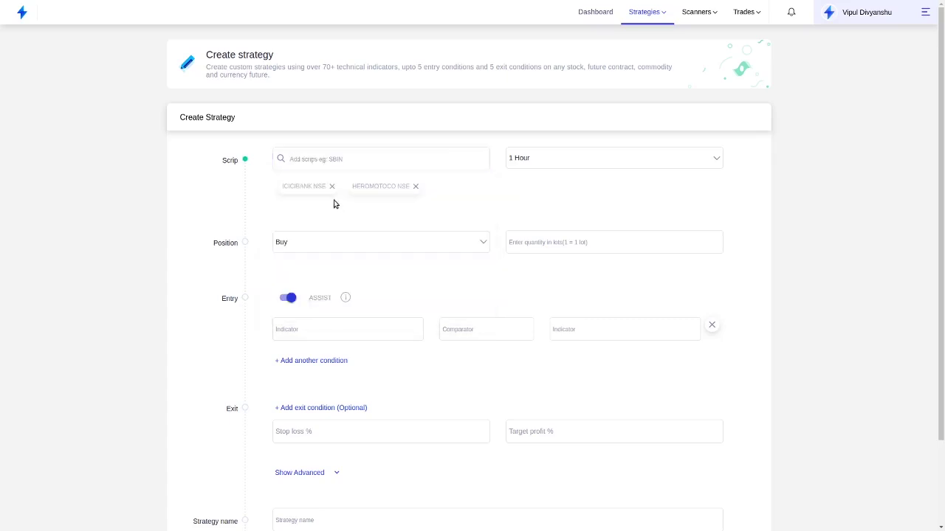
# Search the scrips for "nifty 50" and add NIFTY 50 INDICES to the strategy.
pyautogui.click(322, 168)
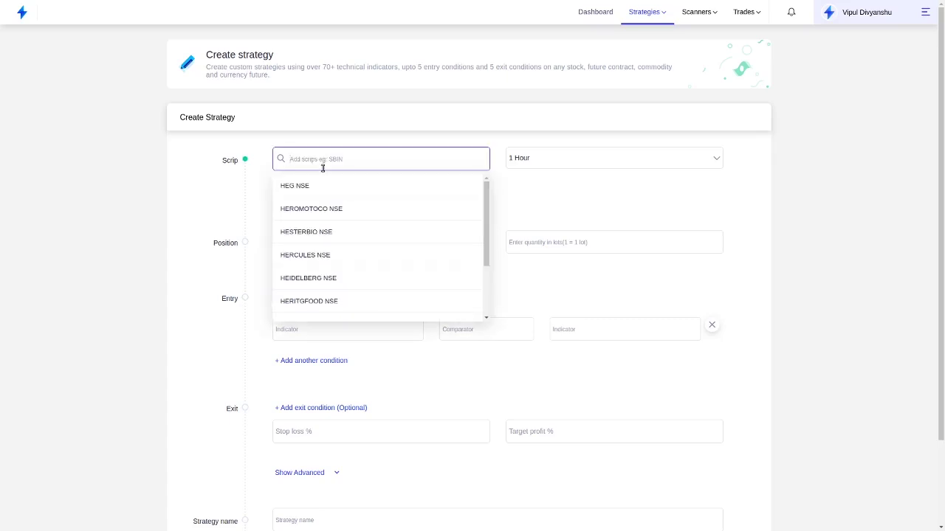
pyautogui.write('nif')
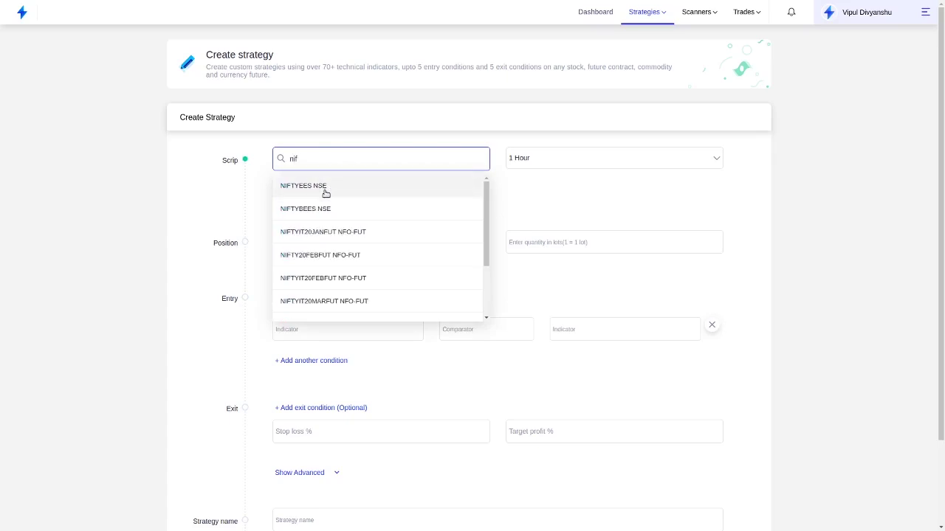
pyautogui.write('ty')
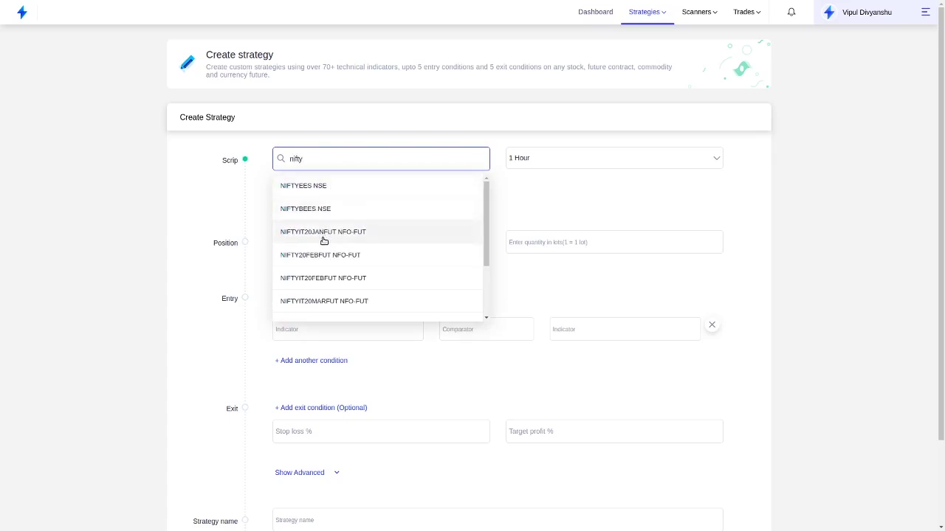
pyautogui.scroll(-2, 322, 241)
pyautogui.scroll(3, 323, 241)
pyautogui.write('50')
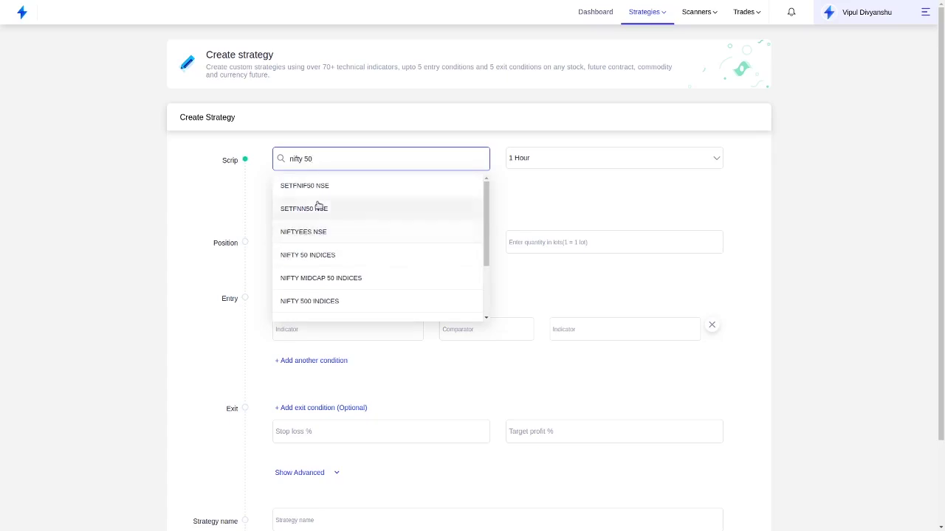
pyautogui.click(316, 254)
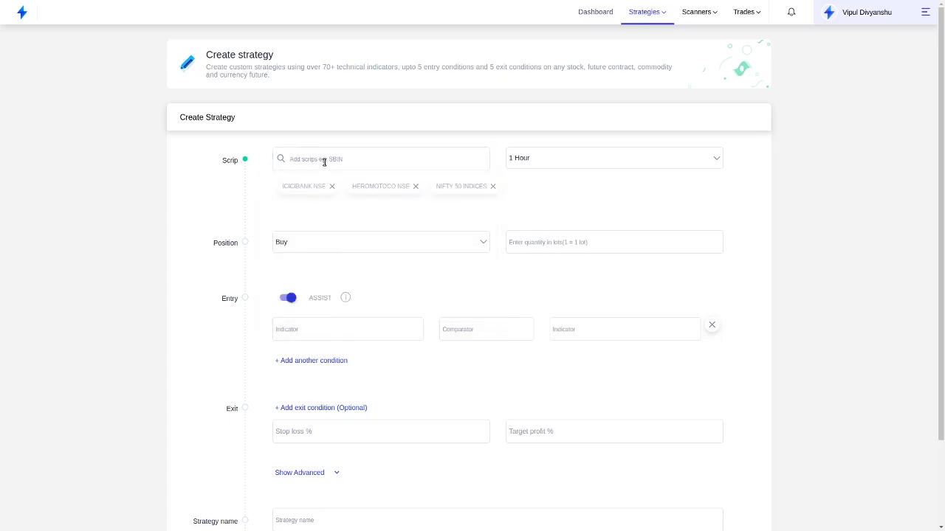
# Search the scrips for "bank ni" and add NIFTY BANK INDICES to the strategy.
pyautogui.click(322, 159)
pyautogui.write('bank')
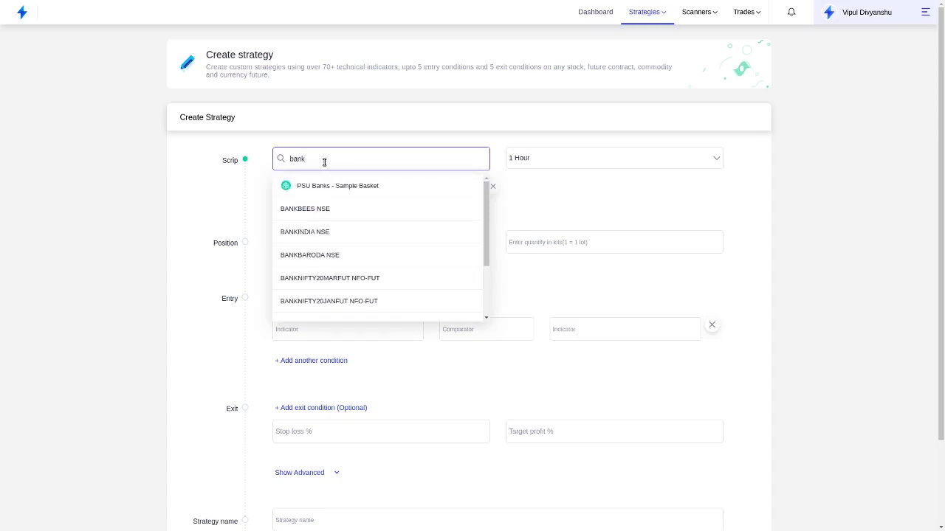
pyautogui.write(' ni')
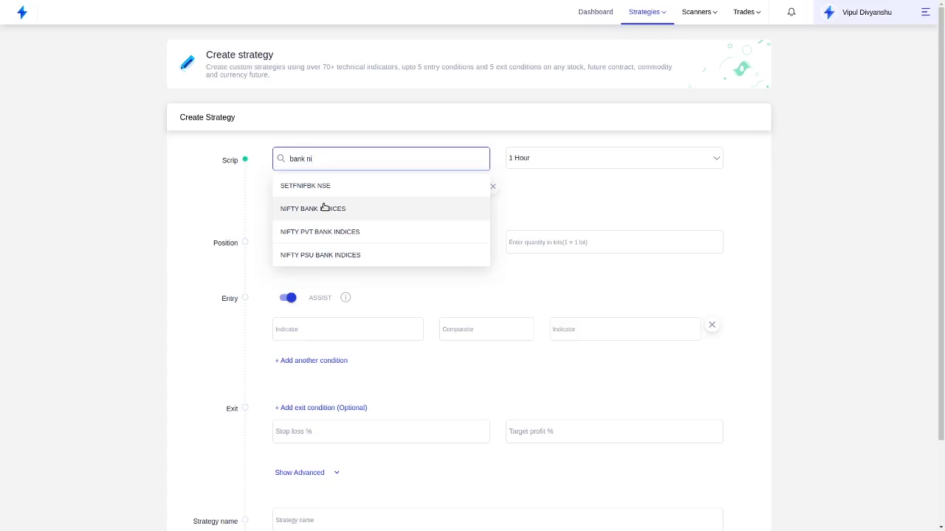
pyautogui.click(324, 207)
# Set the candle interval to 5 Minutes and the position to Sell with a quantity of 100.
pyautogui.click(589, 155)
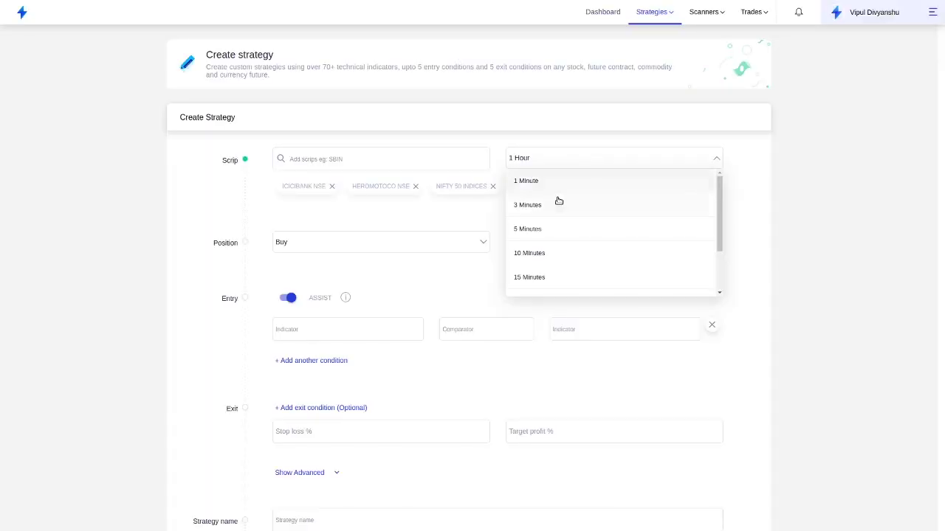
pyautogui.click(544, 230)
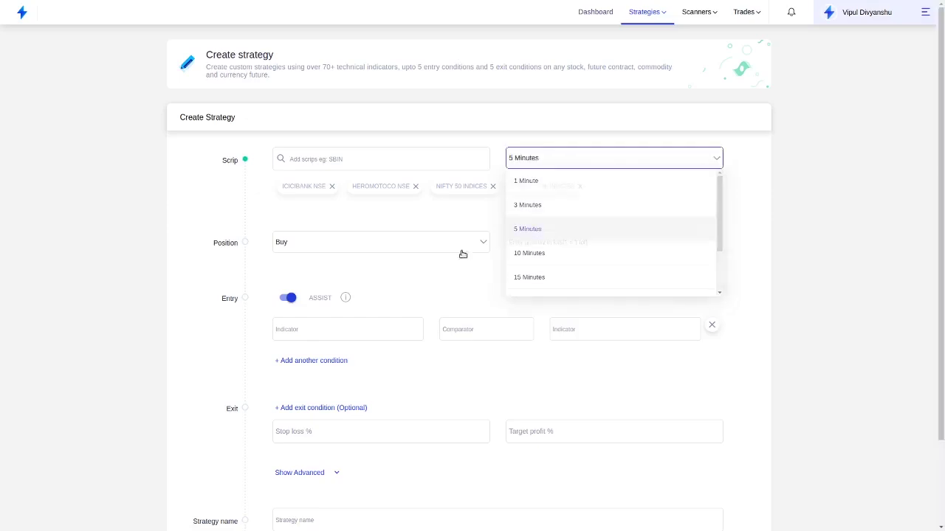
pyautogui.click(417, 245)
pyautogui.click(382, 289)
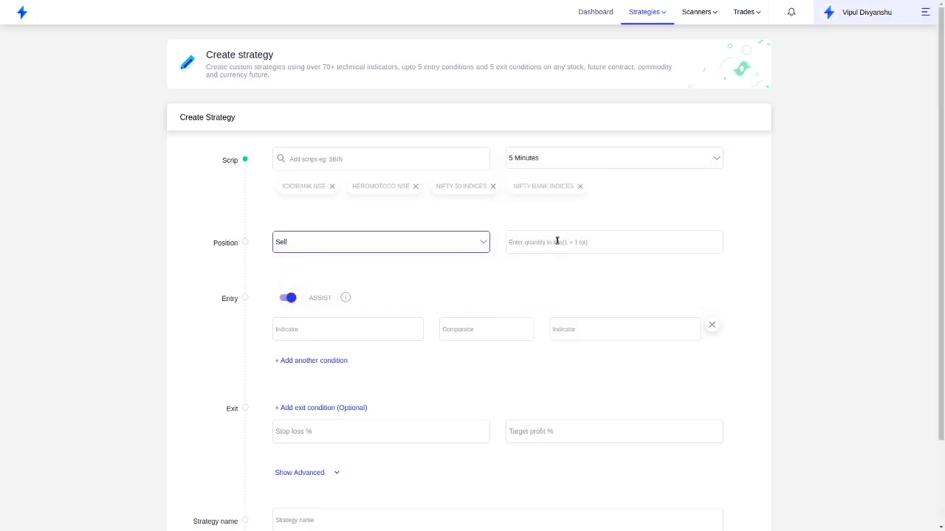
pyautogui.click(556, 242)
pyautogui.write('100')
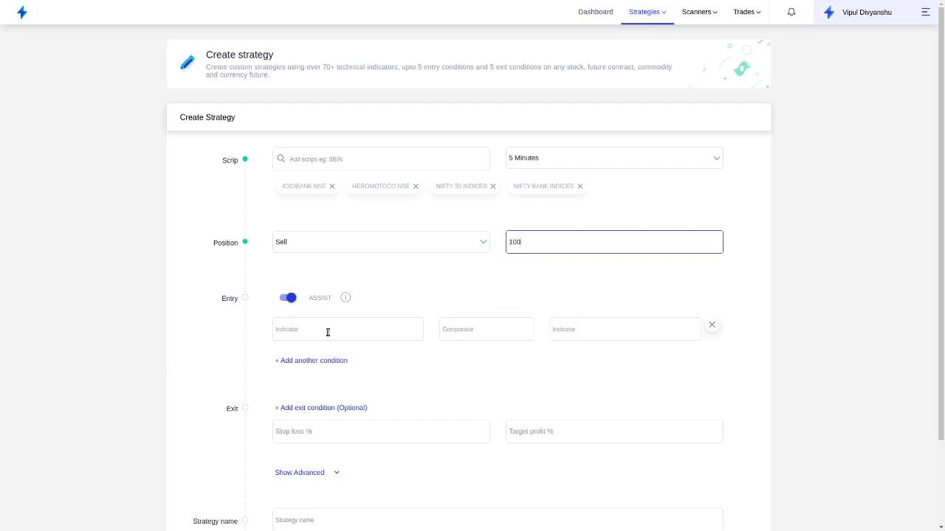
# Create the first entry condition with close compared against Opening Range, using the Low field and a 15min range.
pyautogui.click(328, 332)
pyautogui.write('clo')
pyautogui.press('Return')
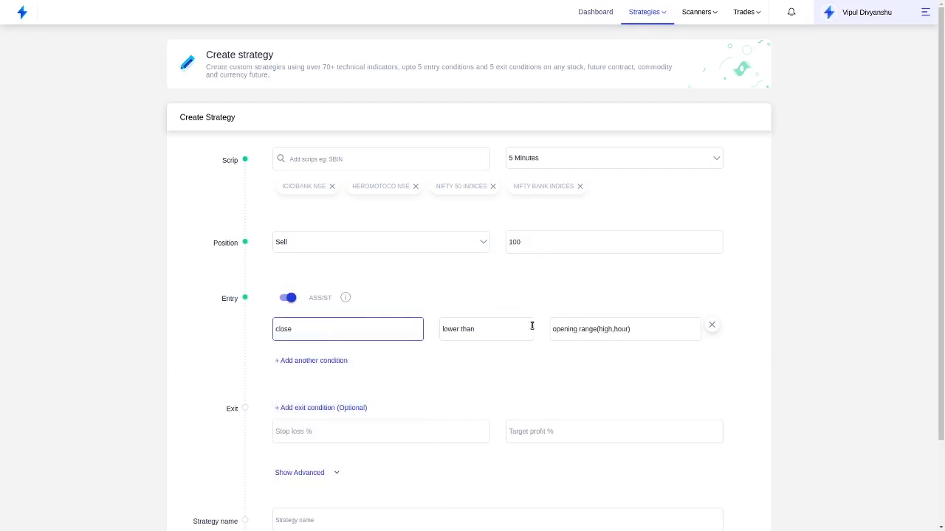
pyautogui.click(596, 331)
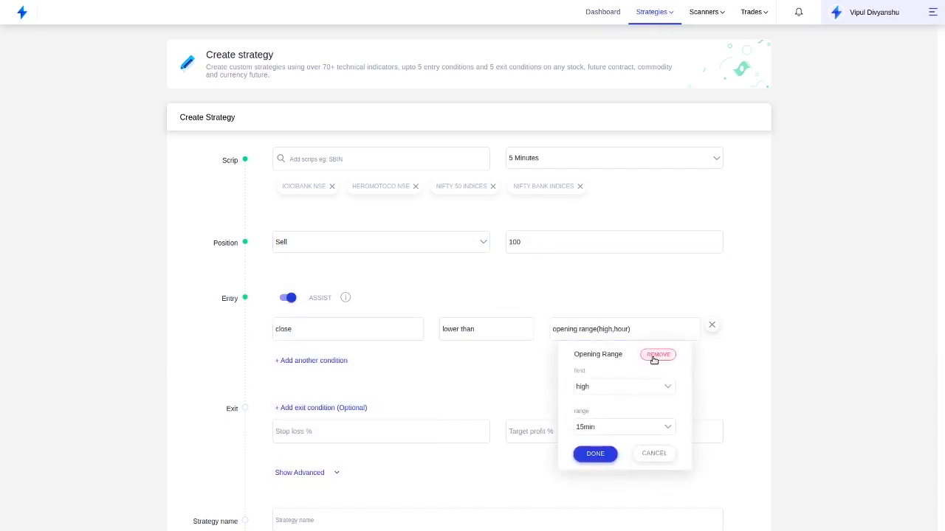
pyautogui.click(622, 427)
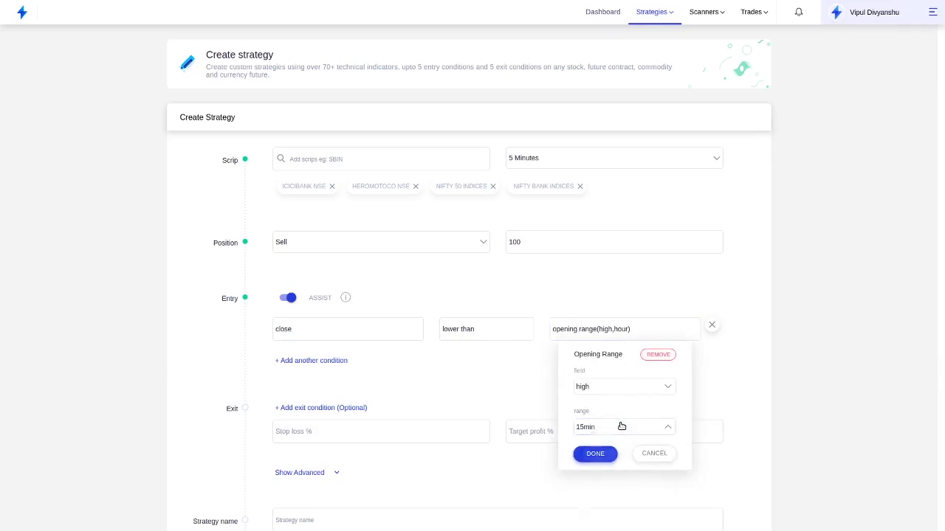
pyautogui.click(624, 483)
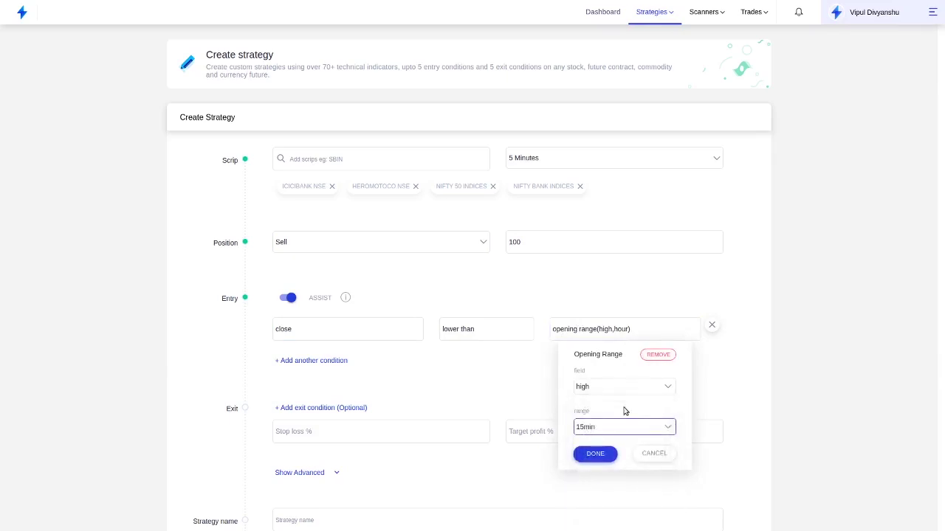
pyautogui.click(624, 386)
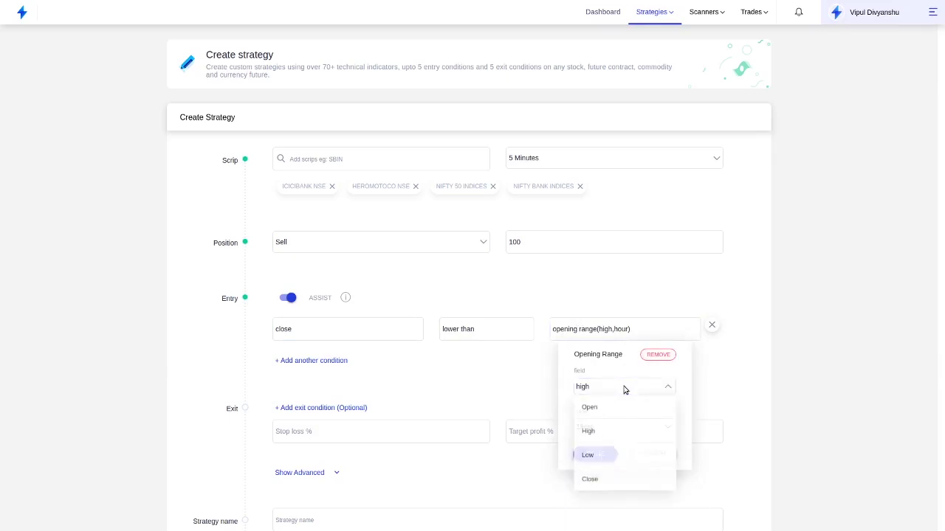
pyautogui.click(607, 455)
pyautogui.click(597, 454)
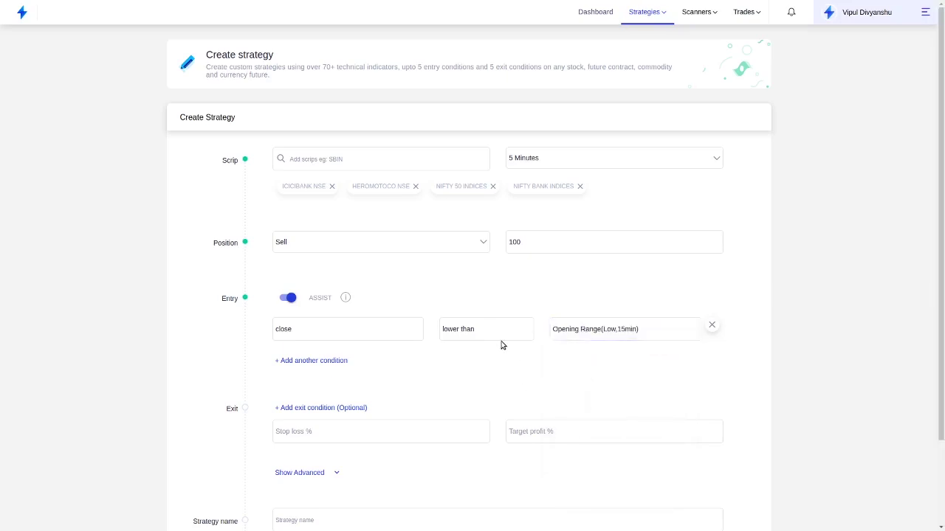
# Change the first entry condition's comparator to crosses below.
pyautogui.click(494, 332)
pyautogui.click(476, 352)
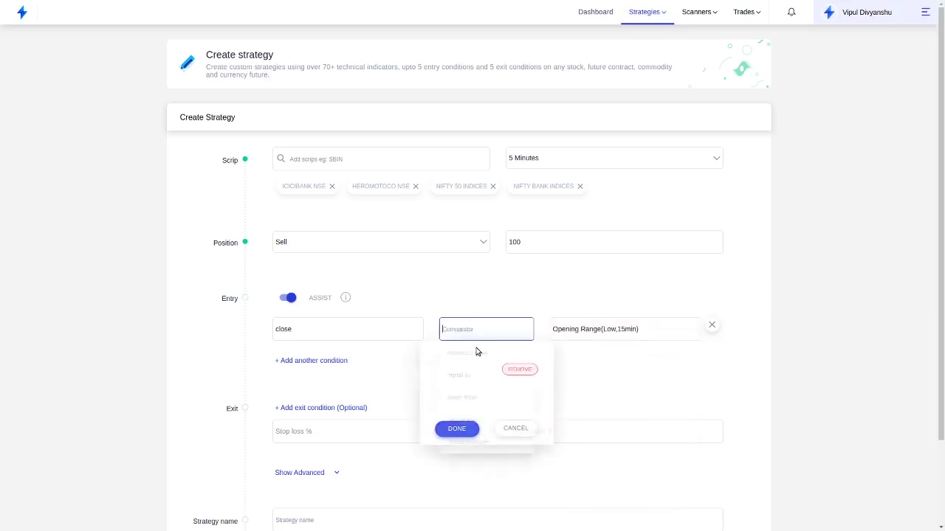
pyautogui.click(473, 360)
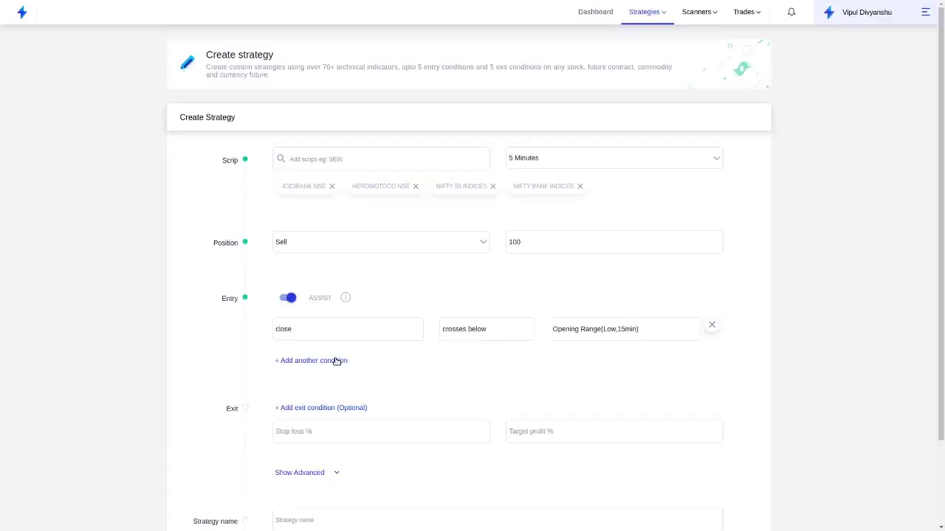
# Add a second entry condition joined by "and", with close as its first indicator.
pyautogui.click(336, 361)
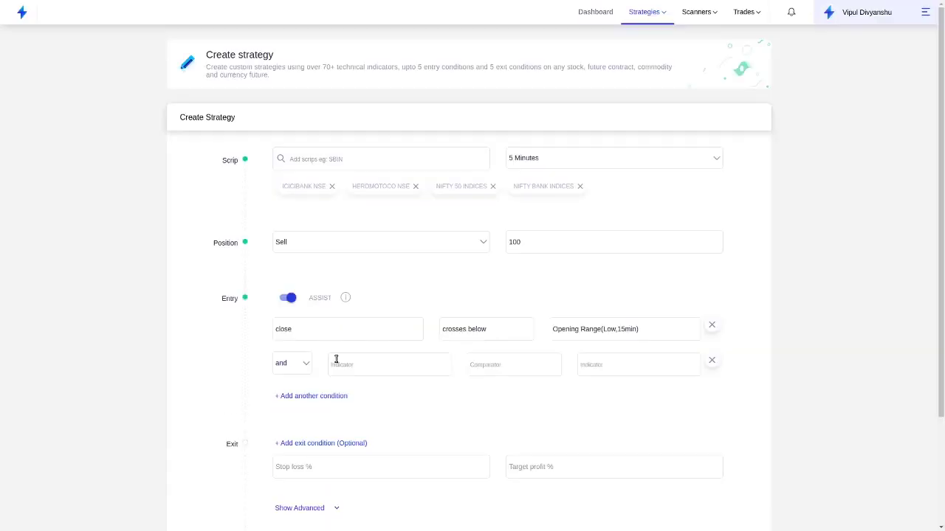
pyautogui.click(352, 367)
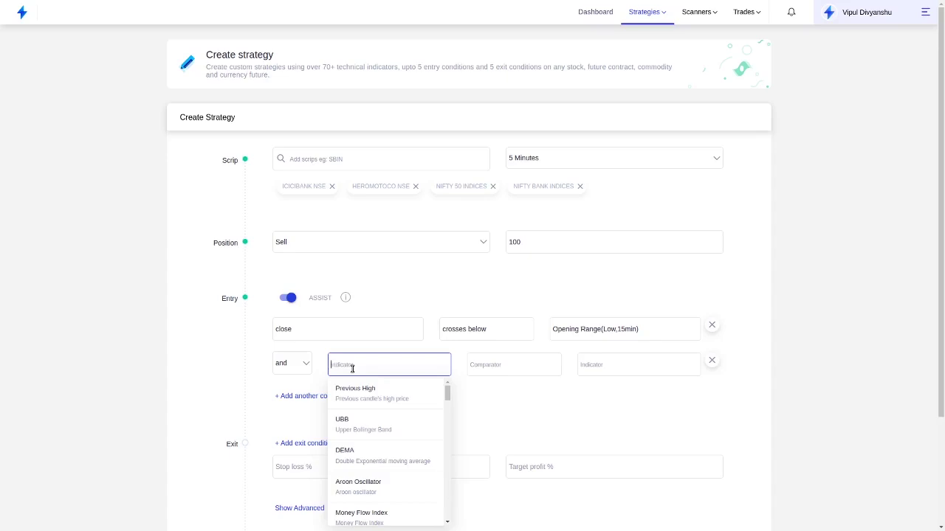
pyautogui.write('cl')
pyautogui.click(369, 389)
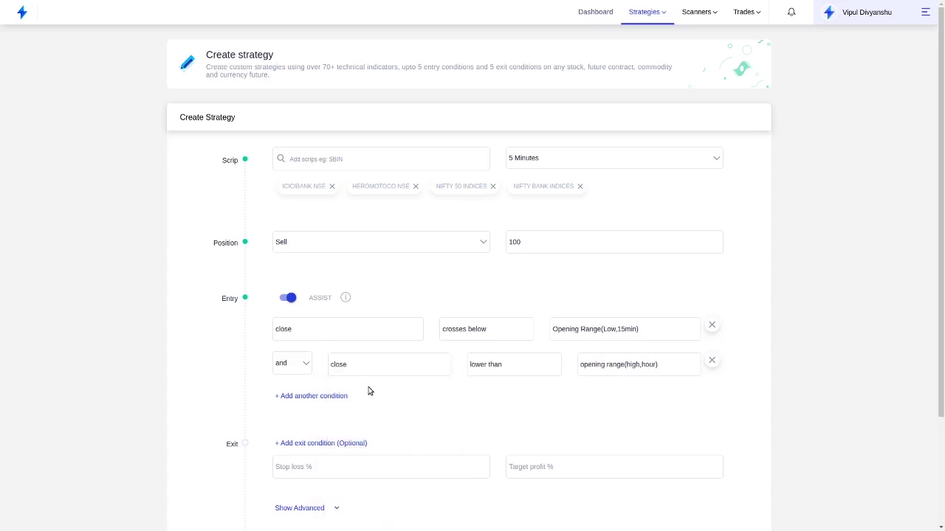
# Replace the second entry condition's Opening Range with Pivot points, using the pp signal, standard type and continuous set to No.
pyautogui.click(625, 363)
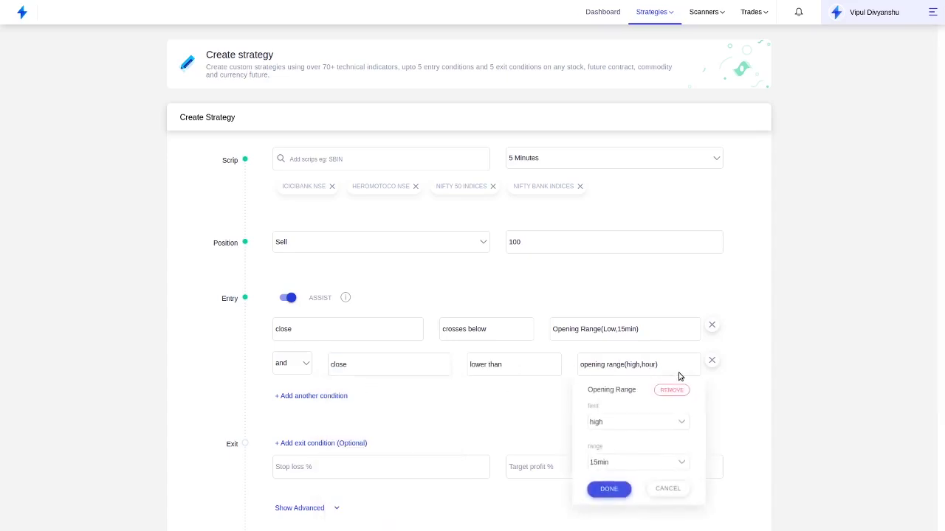
pyautogui.click(671, 389)
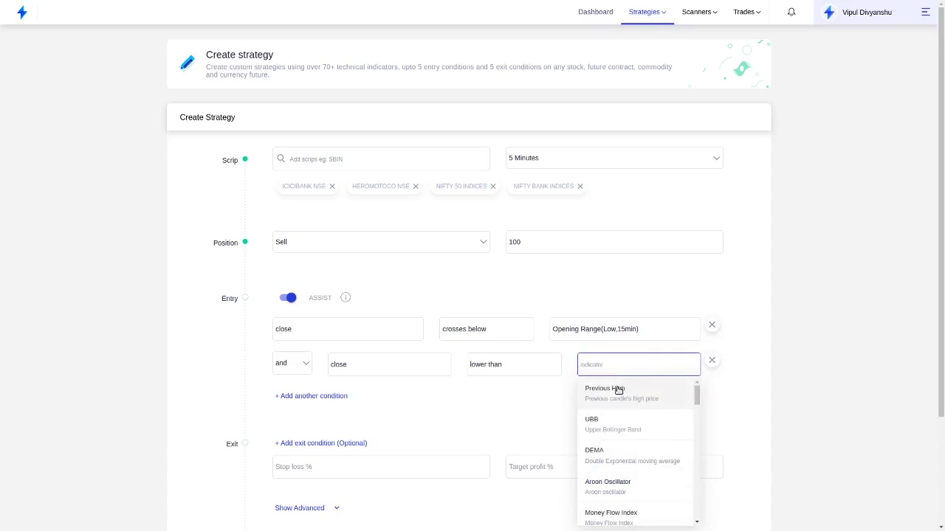
pyautogui.write('pri')
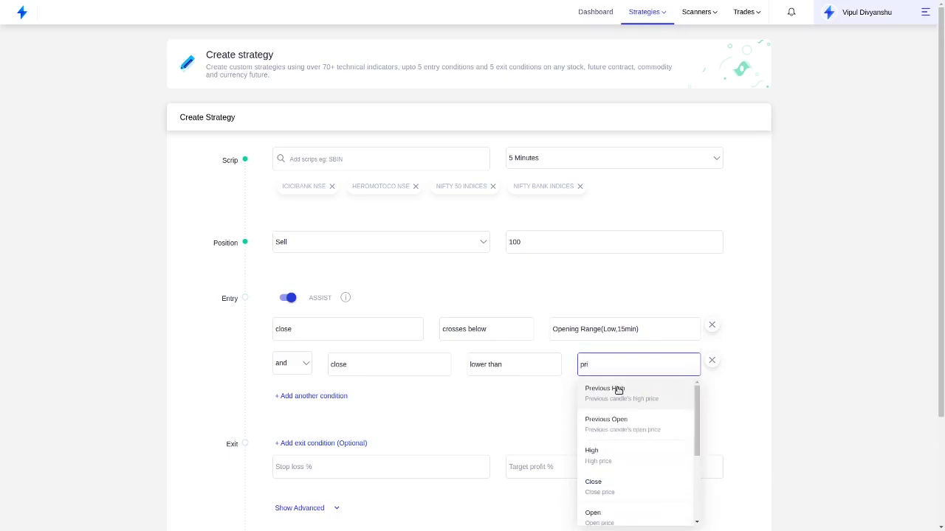
pyautogui.press('BackSpace')
pyautogui.press('BackSpace')
pyautogui.write('iv')
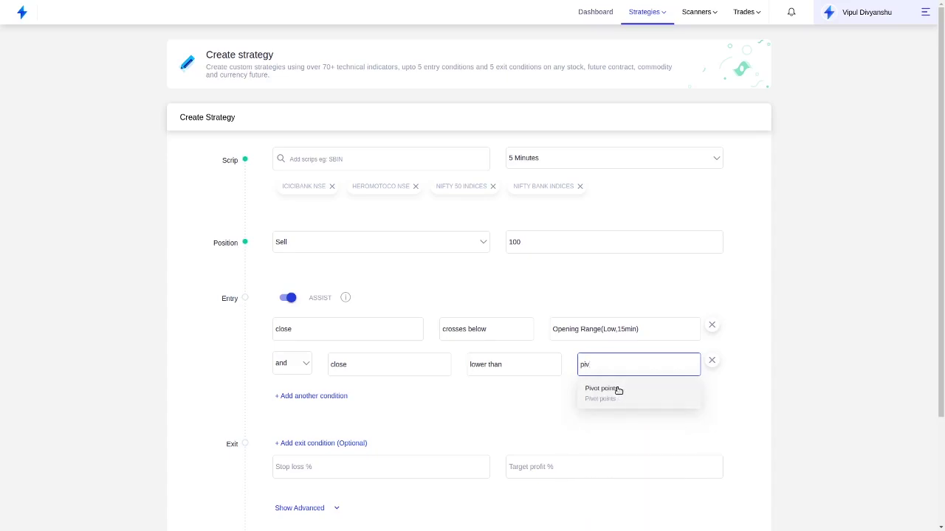
pyautogui.click(618, 391)
pyautogui.click(617, 403)
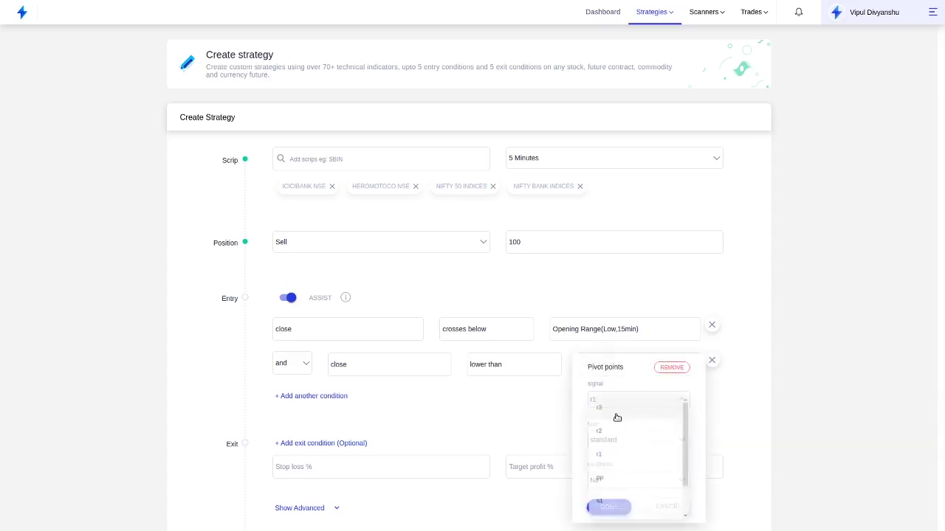
pyautogui.click(611, 479)
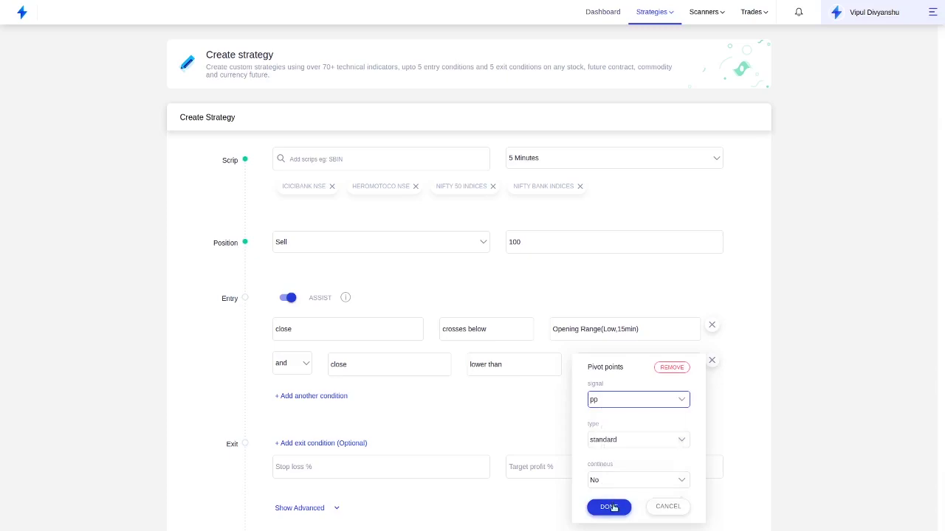
pyautogui.click(610, 507)
# Set the exit stop loss to 1% and the target profit to 2%.
pyautogui.click(400, 465)
pyautogui.write('1')
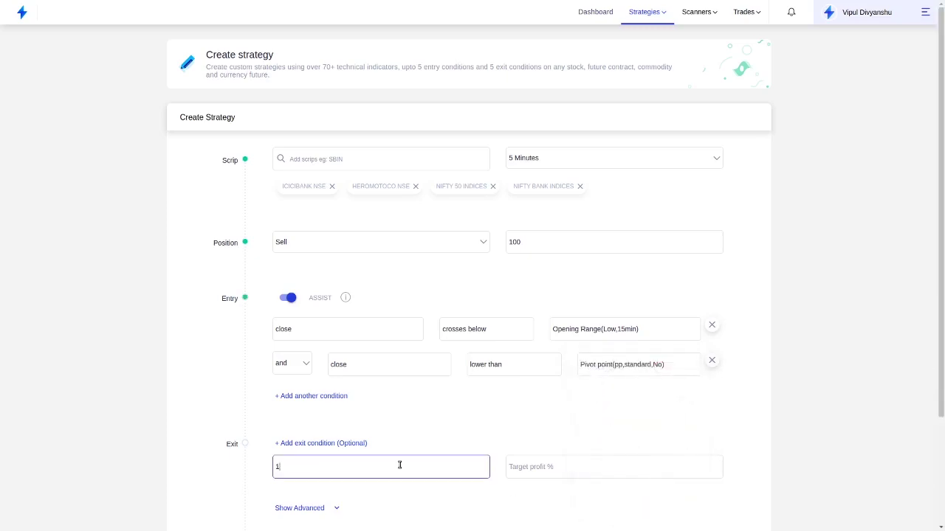
pyautogui.press('Tab')
pyautogui.write('2')
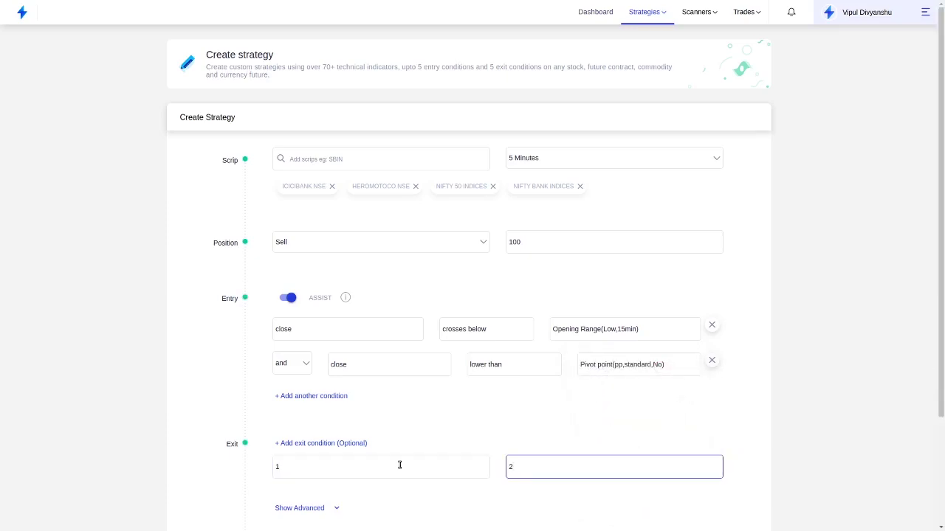
# Name the strategy "Budget strategy 1", then save it and run the backtest.
pyautogui.scroll(-2, 399, 465)
pyautogui.click(399, 465)
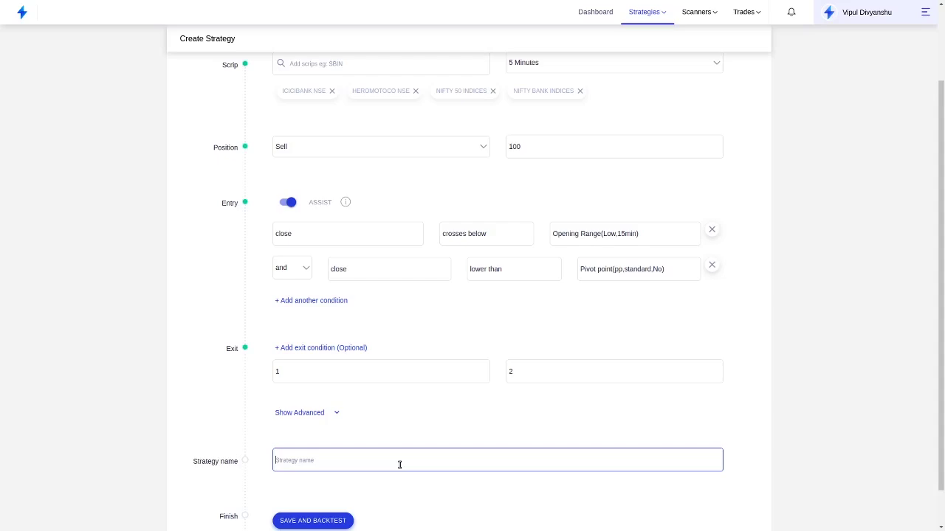
pyautogui.write('B')
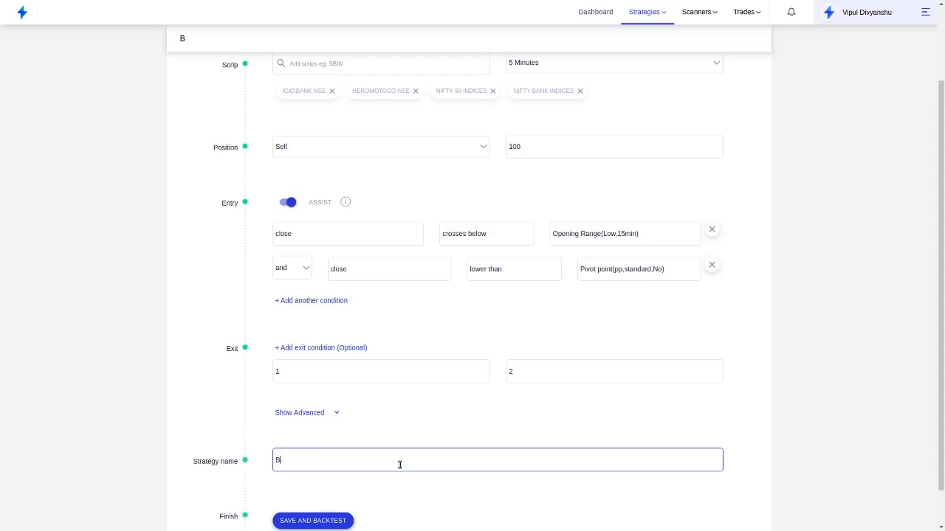
pyautogui.write('udget strategy 1')
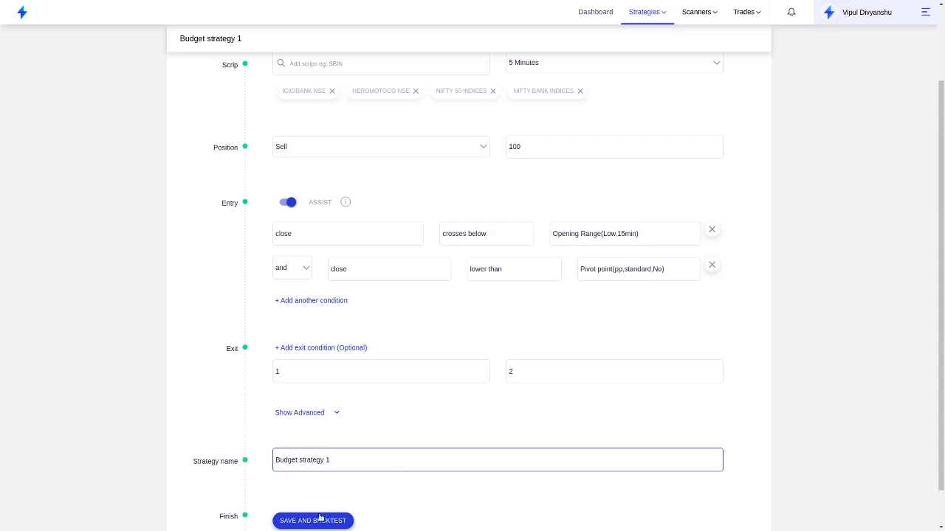
pyautogui.click(318, 522)
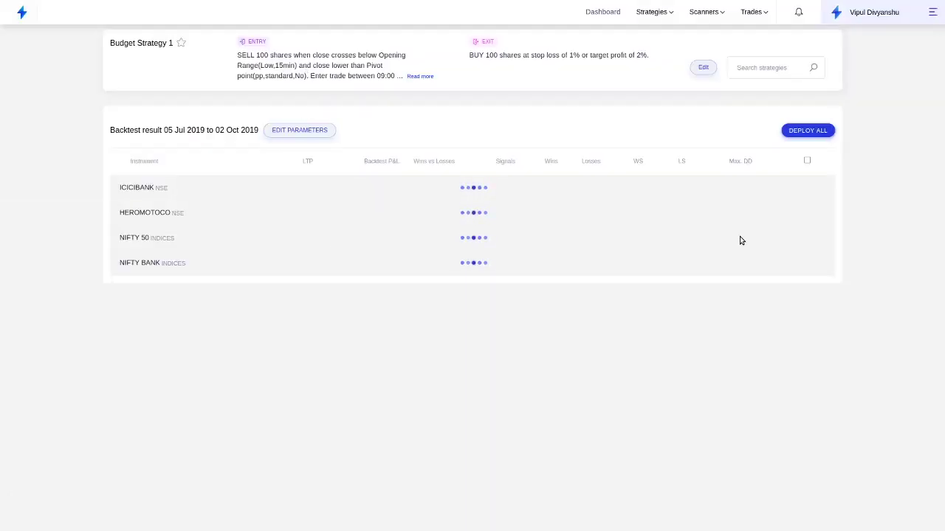
# Examine the backtest period and the detailed results for ICICIBANK and HEROMOTOCO, including their period returns.
pyautogui.moveTo(164, 130); pyautogui.dragTo(260, 132)
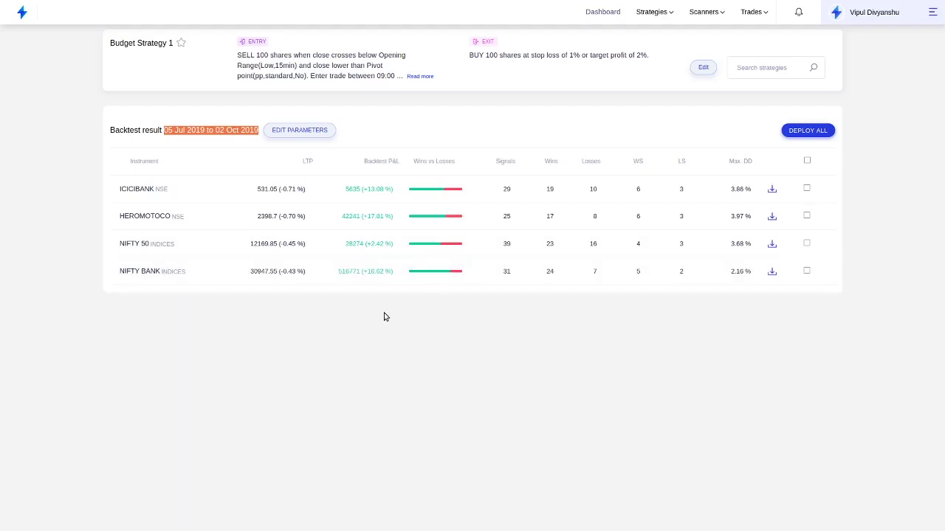
pyautogui.click(440, 190)
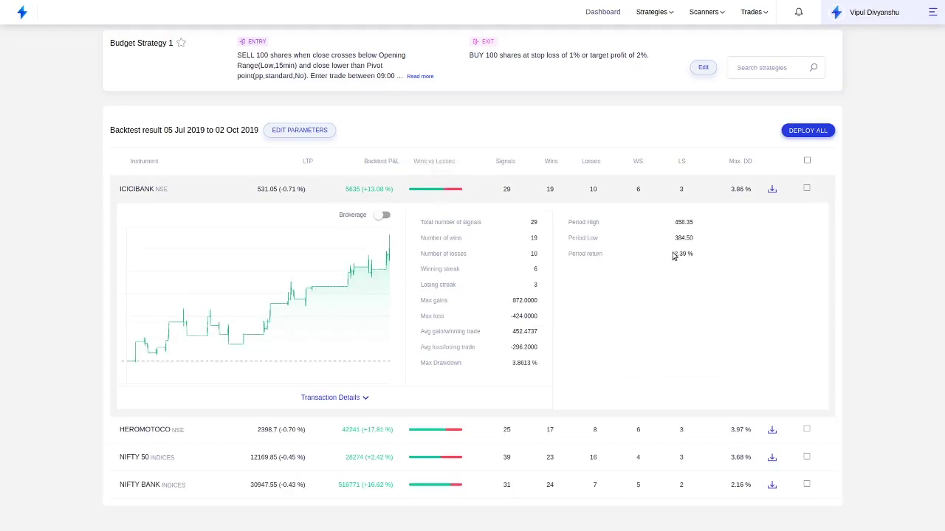
pyautogui.moveTo(673, 254); pyautogui.dragTo(689, 257)
pyautogui.click(407, 424)
pyautogui.scroll(-2, 405, 426)
pyautogui.scroll(-1, 407, 426)
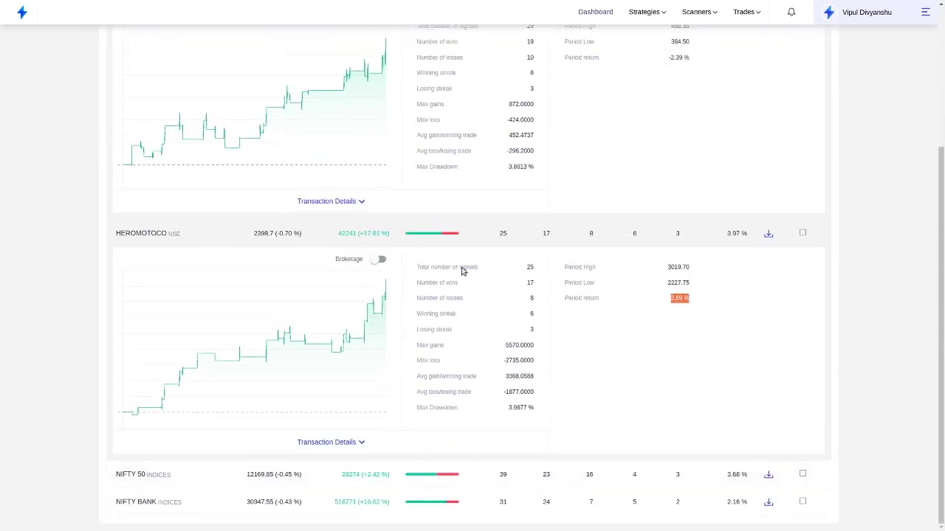
pyautogui.click(464, 245)
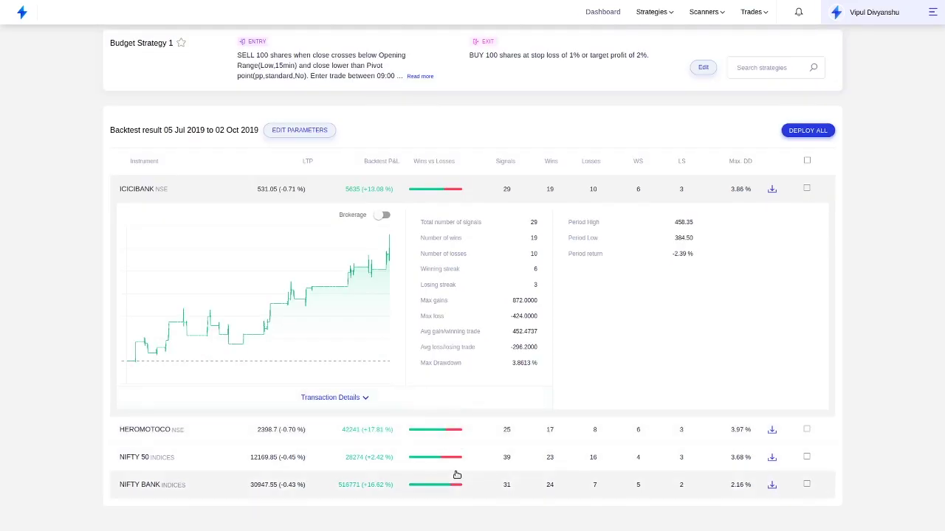
# Compare the backtest profit with the period return in the detailed results for NIFTY 50 and NIFTY BANK.
pyautogui.click(462, 456)
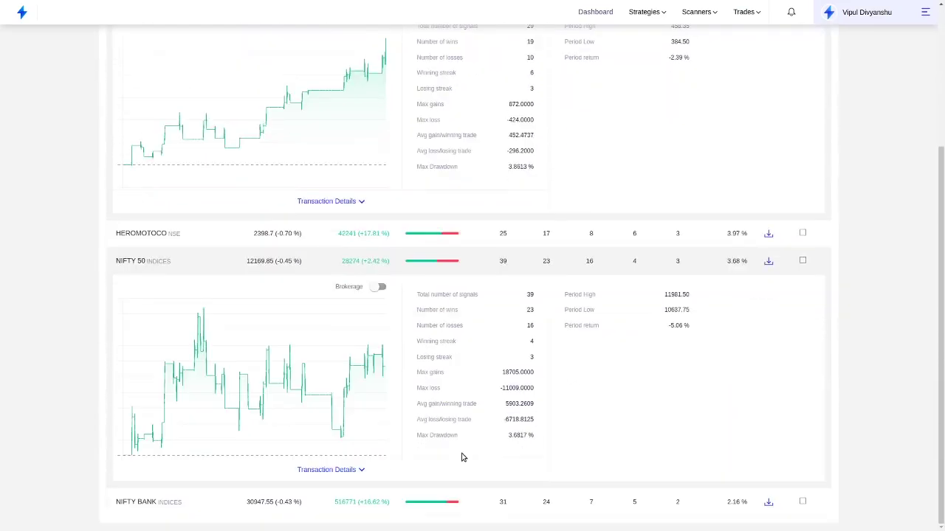
pyautogui.click(470, 271)
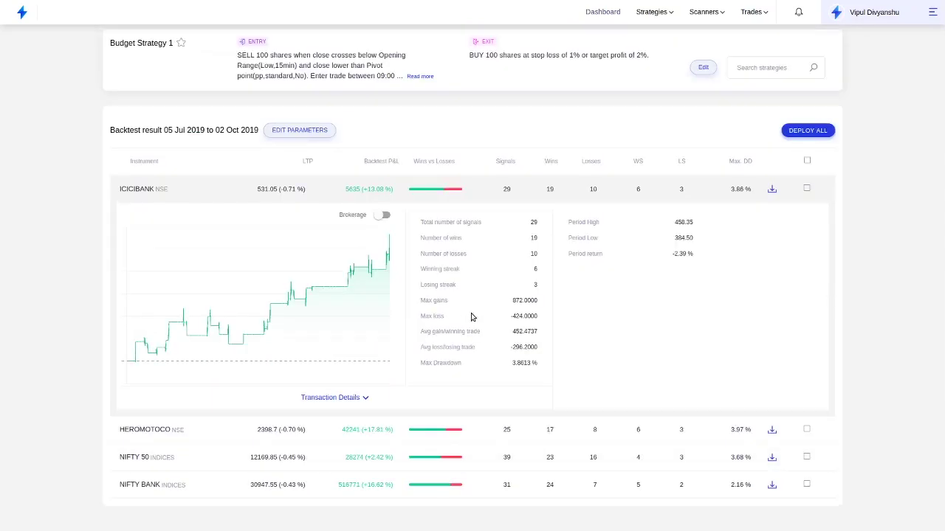
pyautogui.click(473, 485)
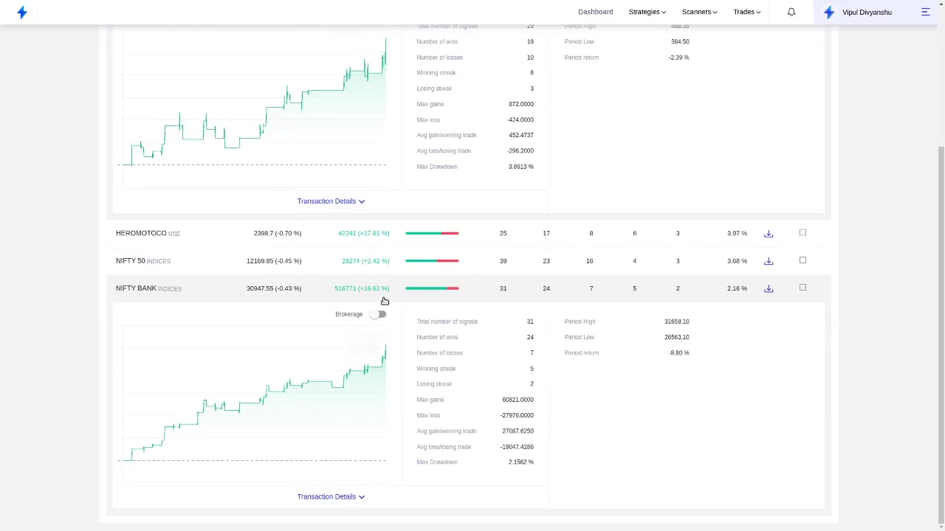
pyautogui.moveTo(364, 294); pyautogui.dragTo(386, 291)
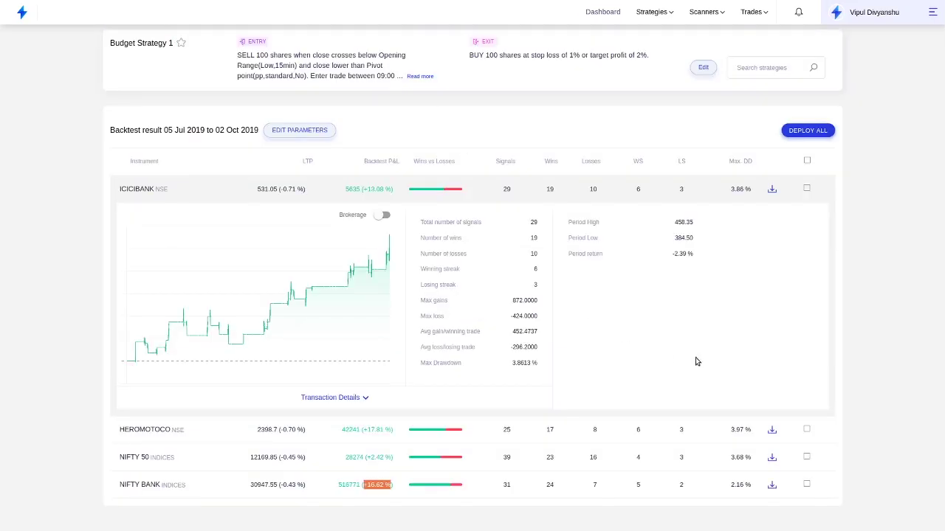
pyautogui.click(523, 489)
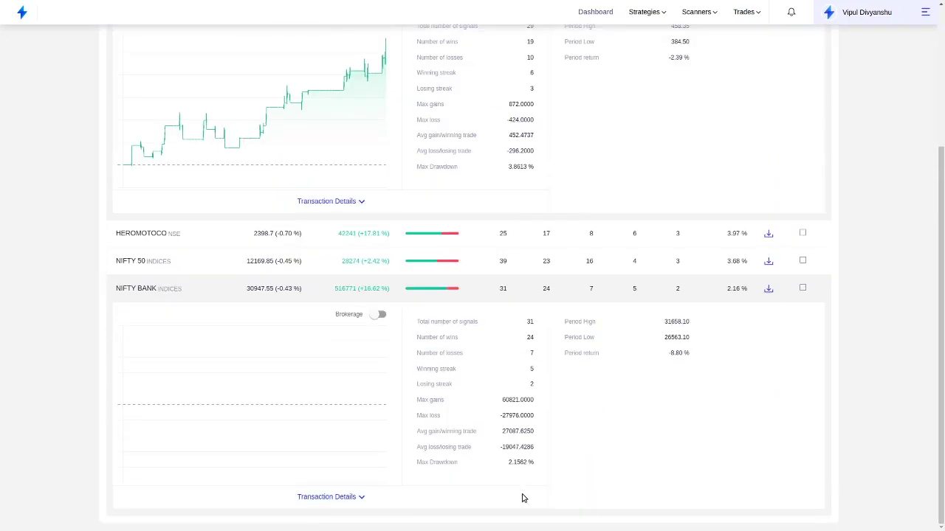
pyautogui.moveTo(666, 354); pyautogui.dragTo(690, 355)
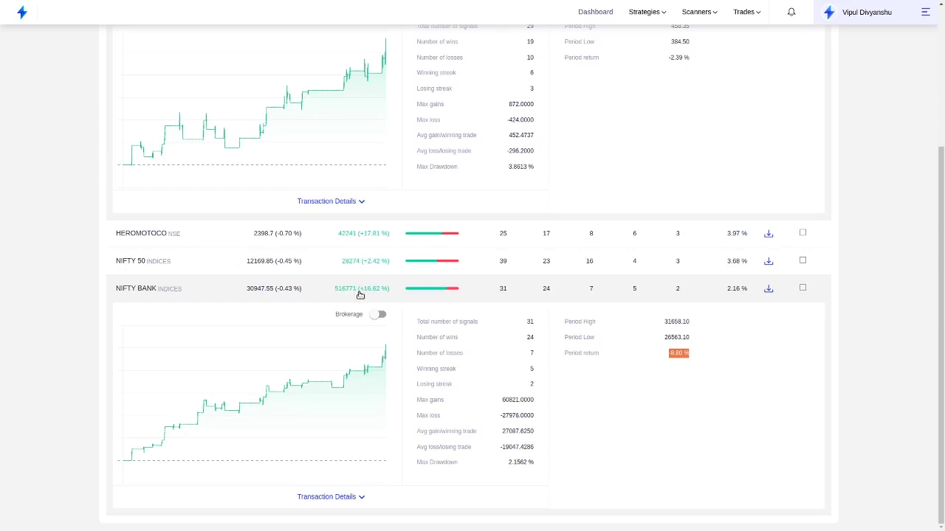
pyautogui.scroll(3, 360, 294)
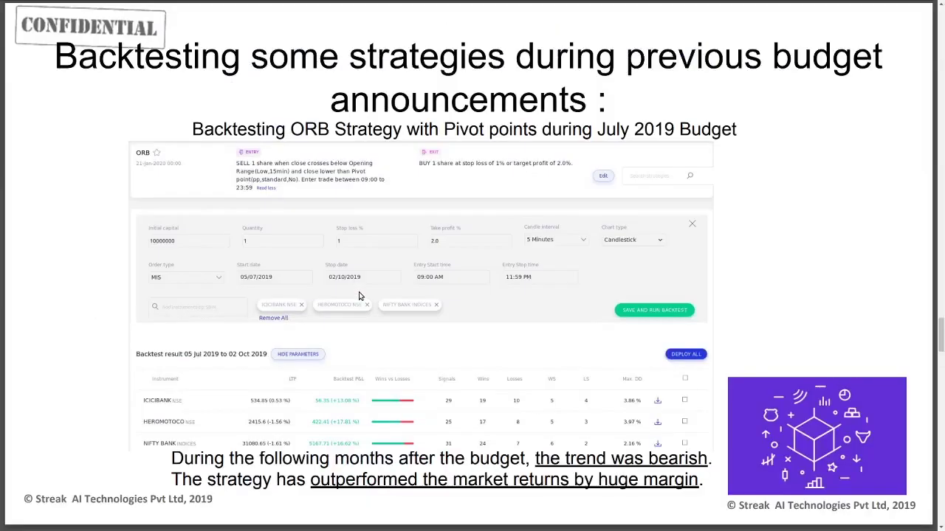
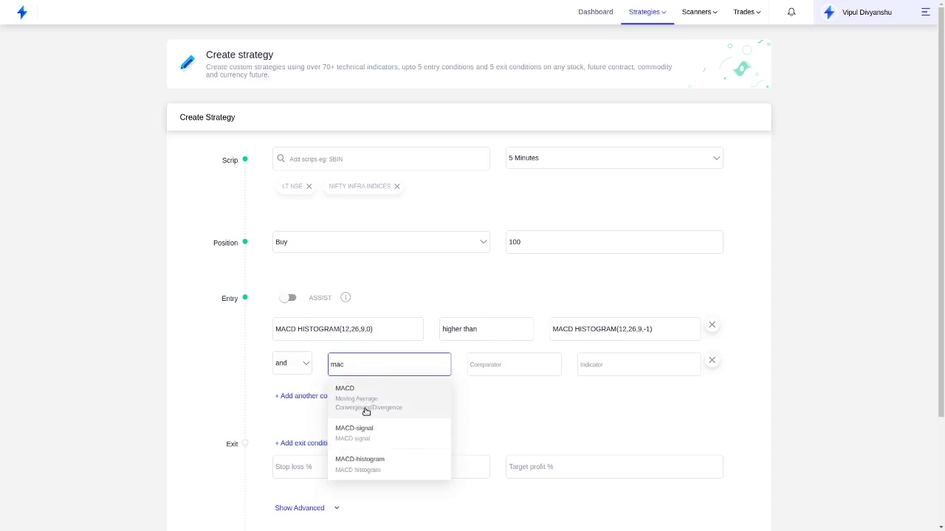
# Define the second entry condition as MACD(12,26,9,0) lower than the number 0.0.
pyautogui.click(367, 411)
pyautogui.click(359, 506)
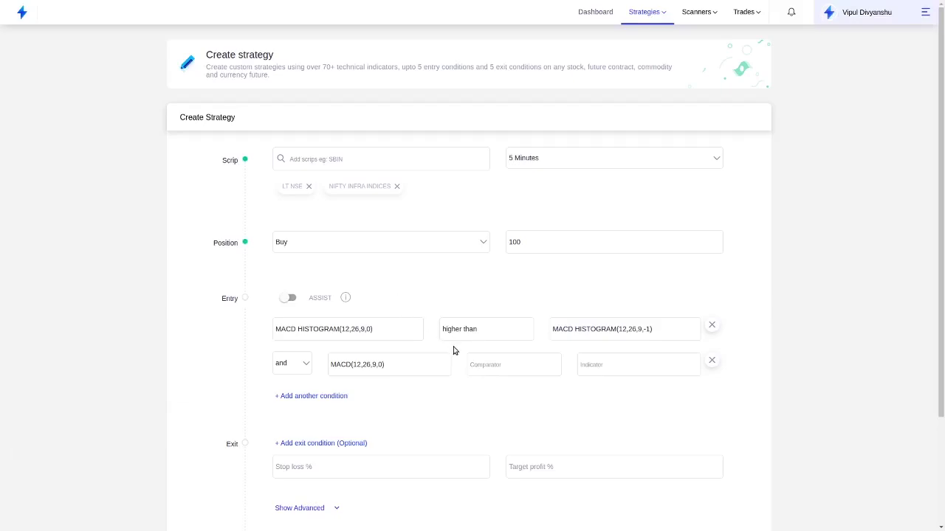
pyautogui.click(474, 365)
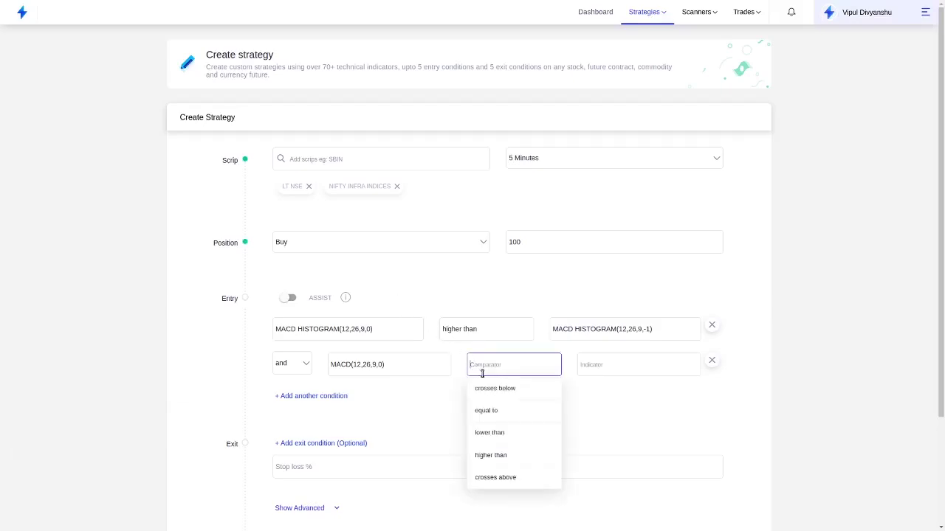
pyautogui.click(490, 433)
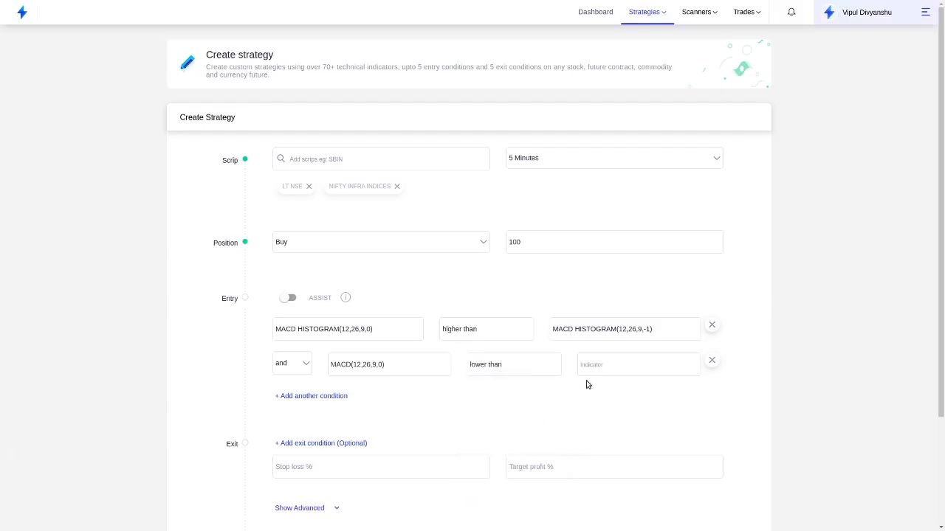
pyautogui.click(598, 366)
pyautogui.write('num')
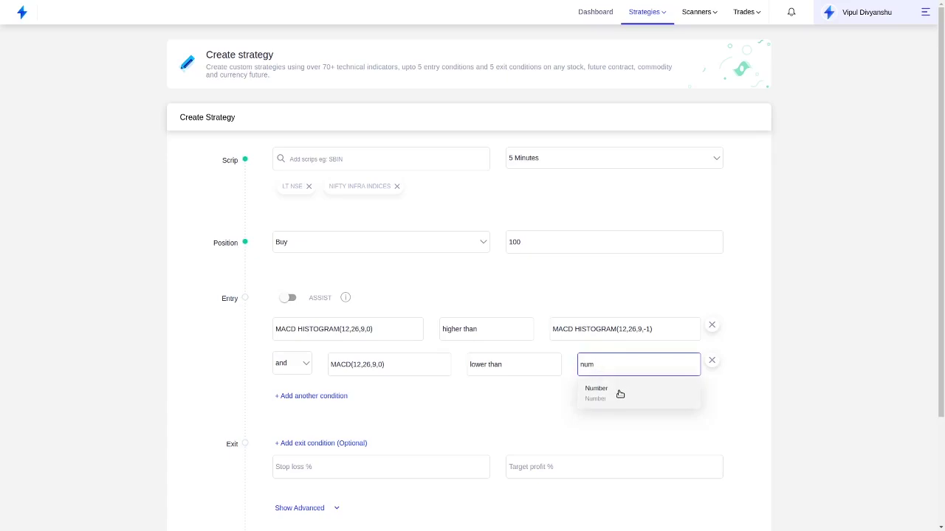
pyautogui.click(620, 394)
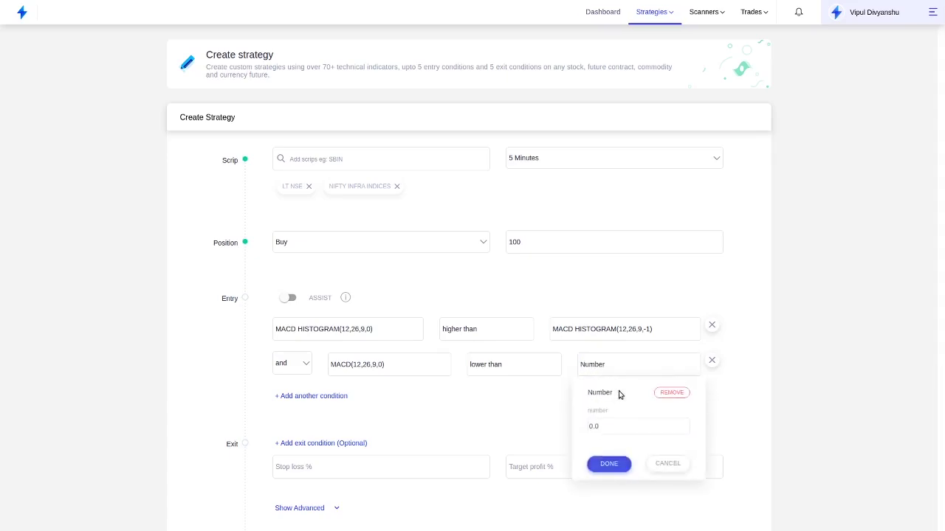
pyautogui.click(609, 465)
# Add an exit condition with Close as the first indicator and crosses below as the comparator.
pyautogui.click(356, 444)
pyautogui.scroll(-2, 344, 442)
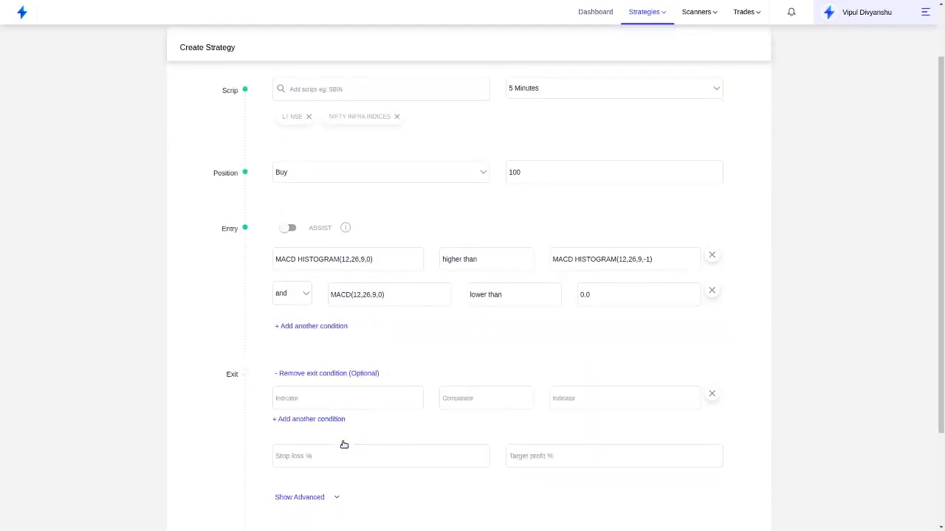
pyautogui.click(332, 378)
pyautogui.write('lo')
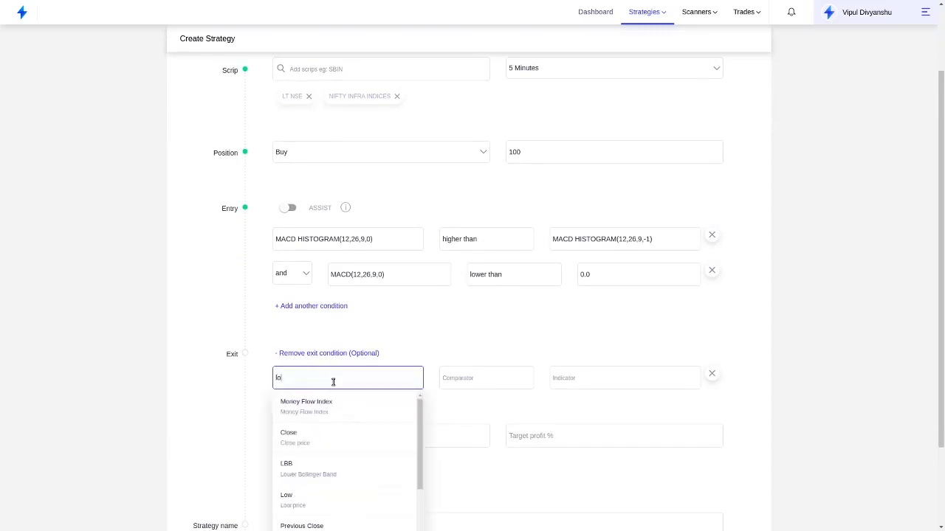
pyautogui.click(332, 441)
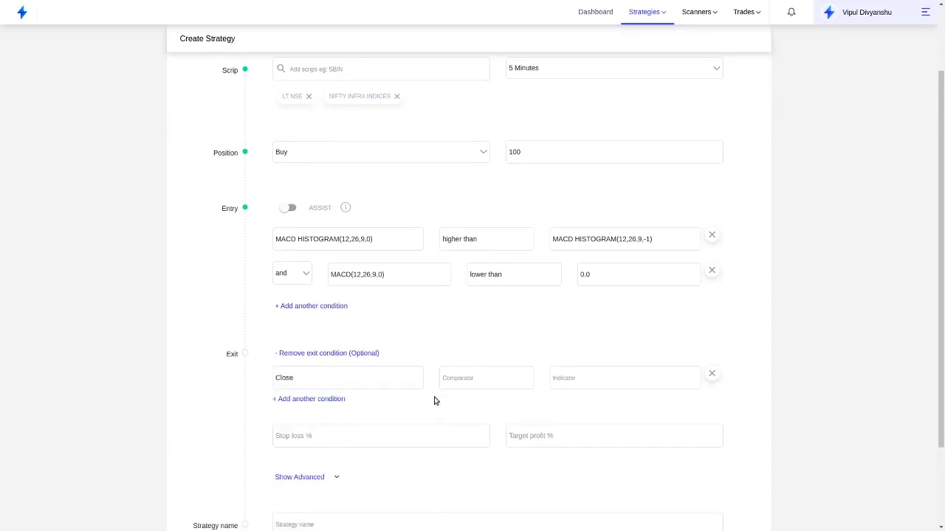
pyautogui.click(477, 377)
pyautogui.write('cro')
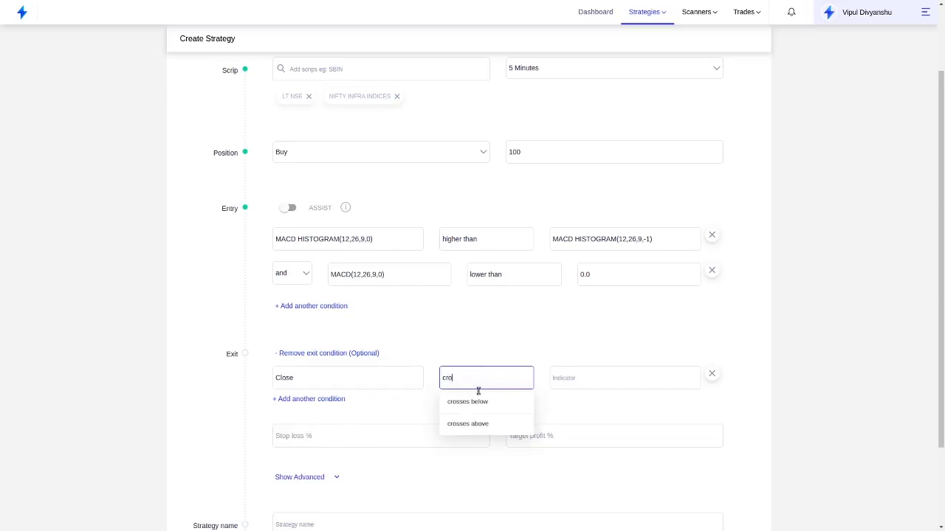
pyautogui.click(472, 402)
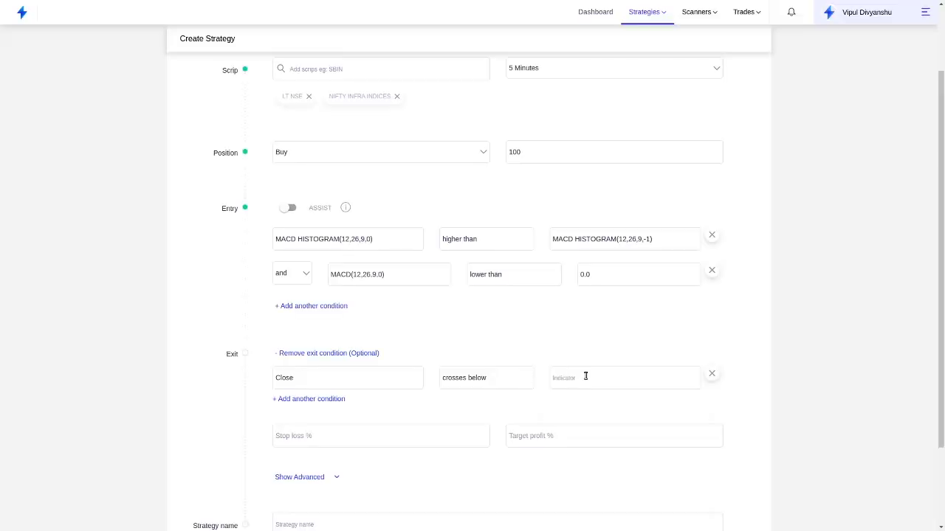
# Complete the exit condition with Supertrend, using period 10, multiplier 4 and offset 0.
pyautogui.click(585, 376)
pyautogui.write('sup')
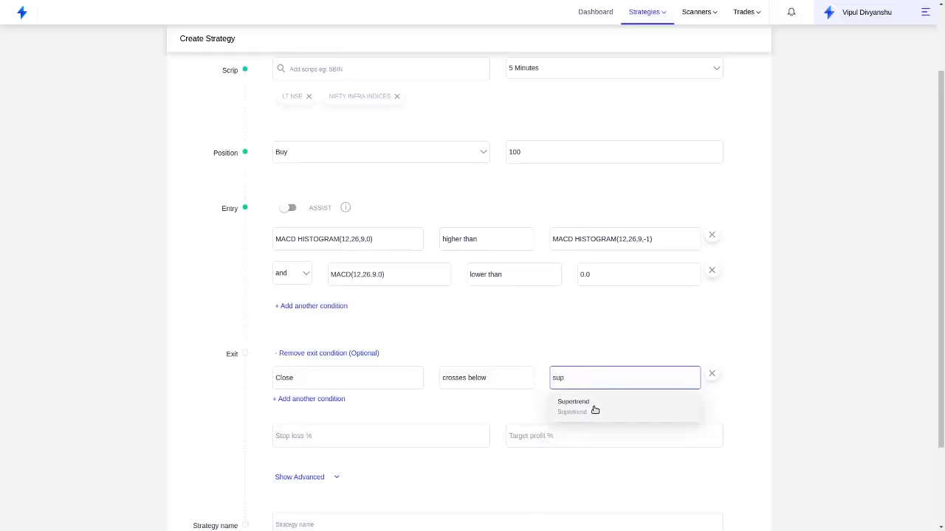
pyautogui.click(595, 410)
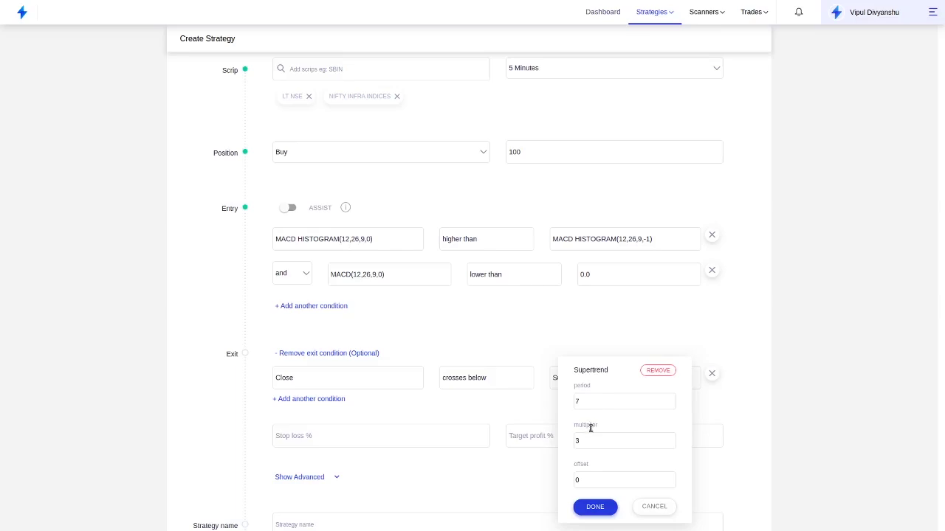
pyautogui.doubleClick(588, 404)
pyautogui.write('10')
pyautogui.press('Tab')
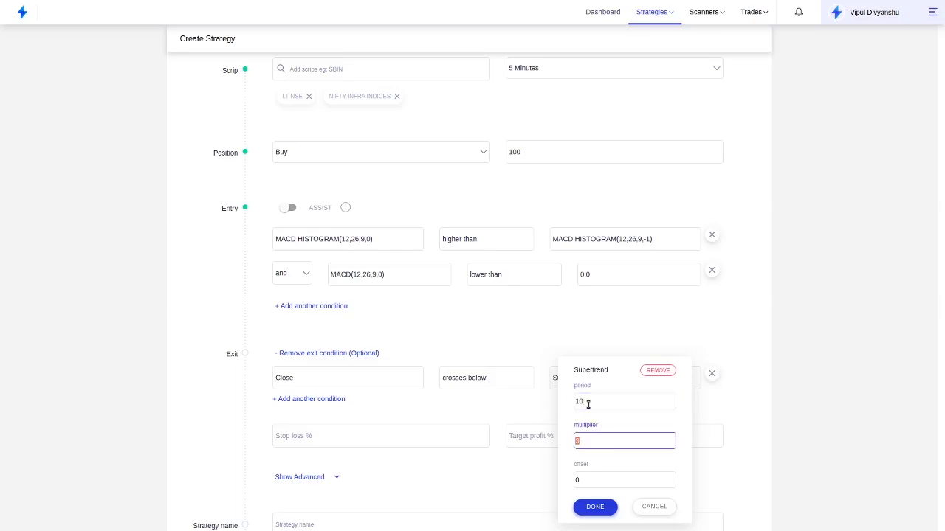
pyautogui.write('4')
pyautogui.click(595, 507)
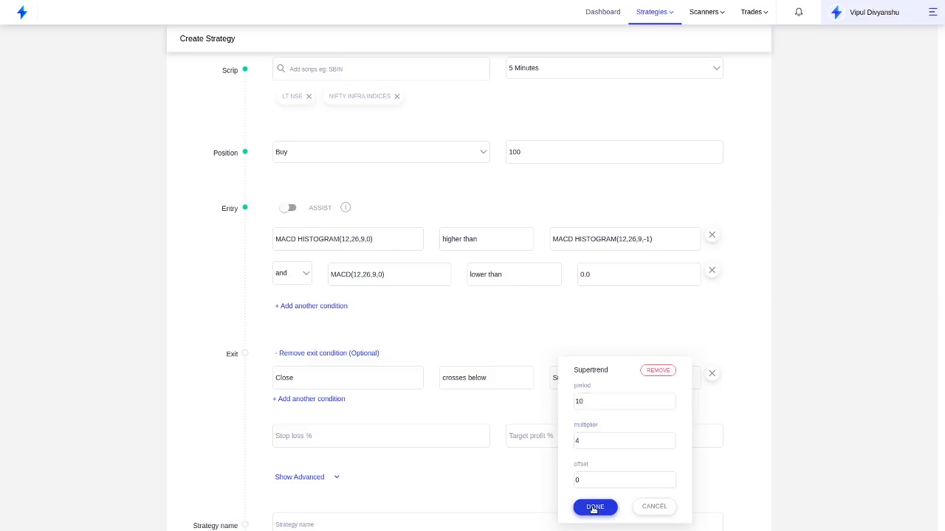
# Set the strategy's stop loss to 1% and its target profit to 3%.
pyautogui.click(445, 445)
pyautogui.write('1')
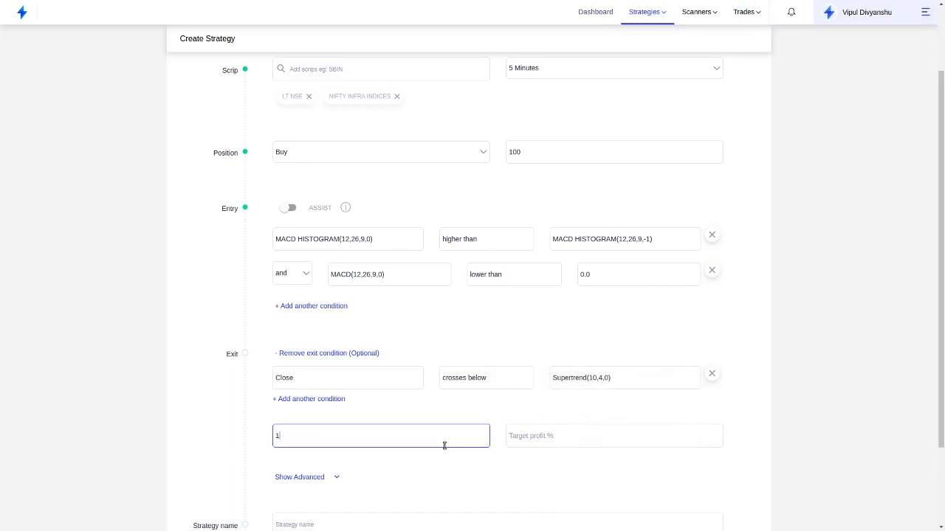
pyautogui.press('Tab')
pyautogui.write('3')
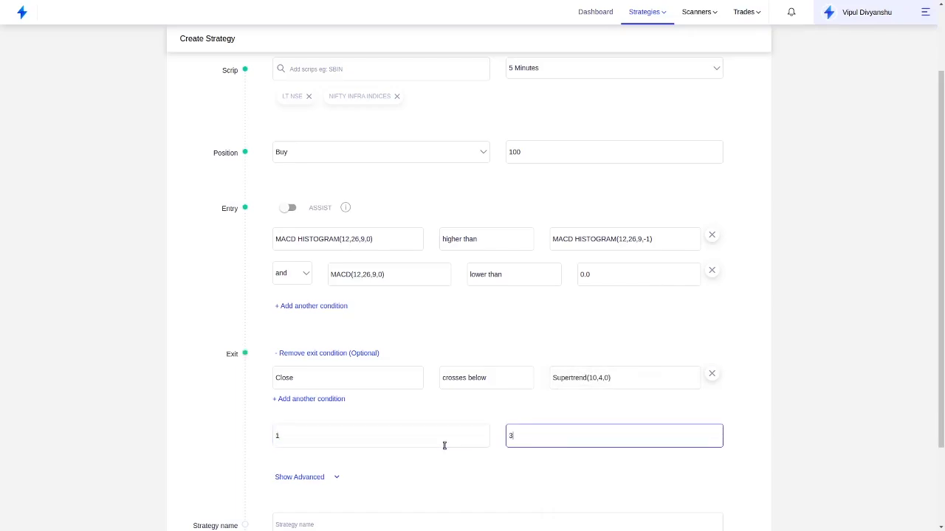
# Name the strategy "budget strategy 2".
pyautogui.scroll(-1, 445, 445)
pyautogui.click(397, 463)
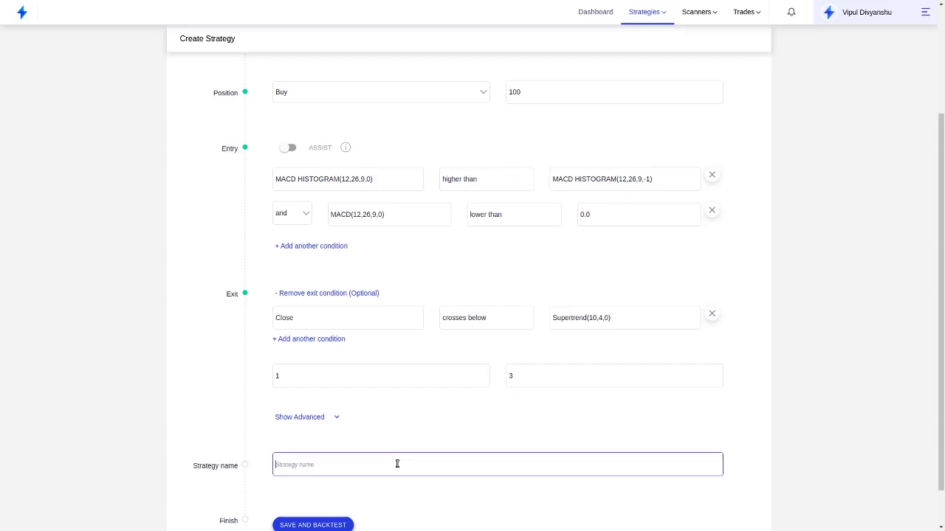
pyautogui.write('budget strat')
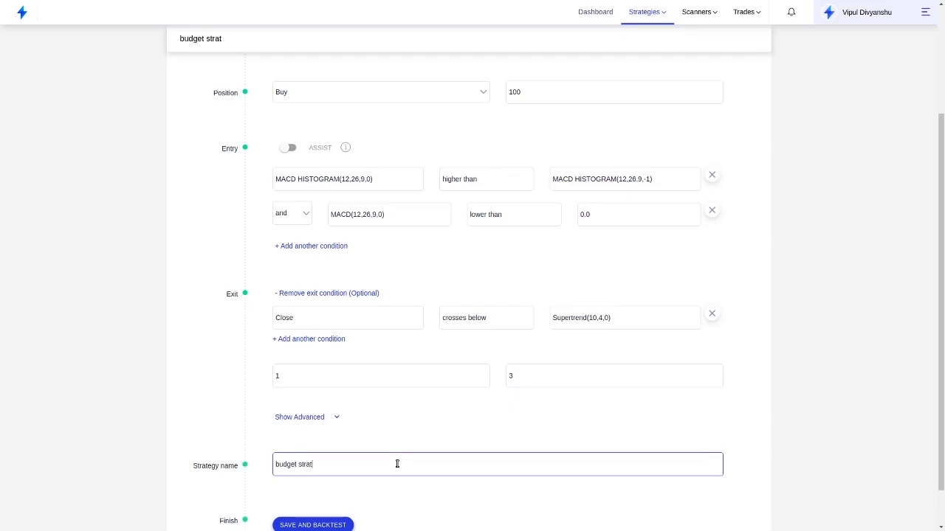
pyautogui.write('egy 2')
# In the strategy's advanced settings, choose Heikin-Ashi as the chart type and CNC/NRML as the order type.
pyautogui.scroll(2, 370, 485)
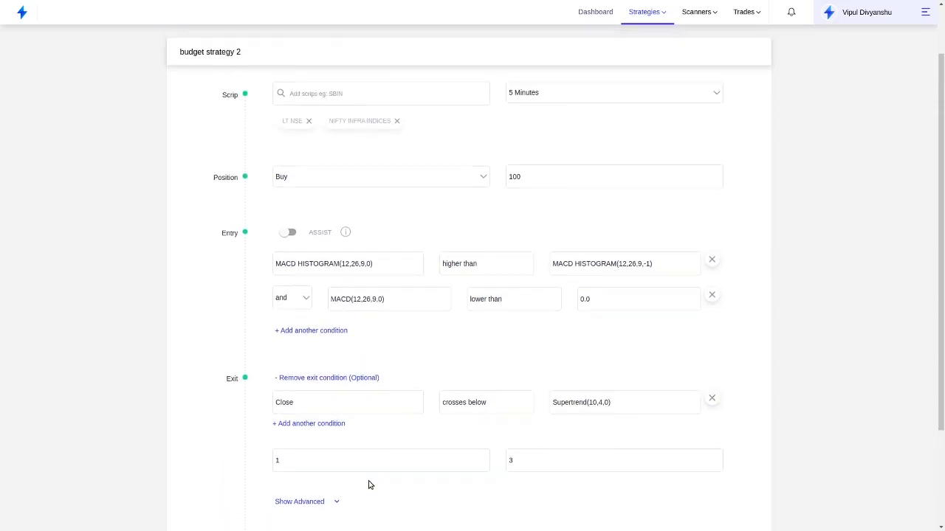
pyautogui.scroll(-2, 370, 485)
pyautogui.click(317, 403)
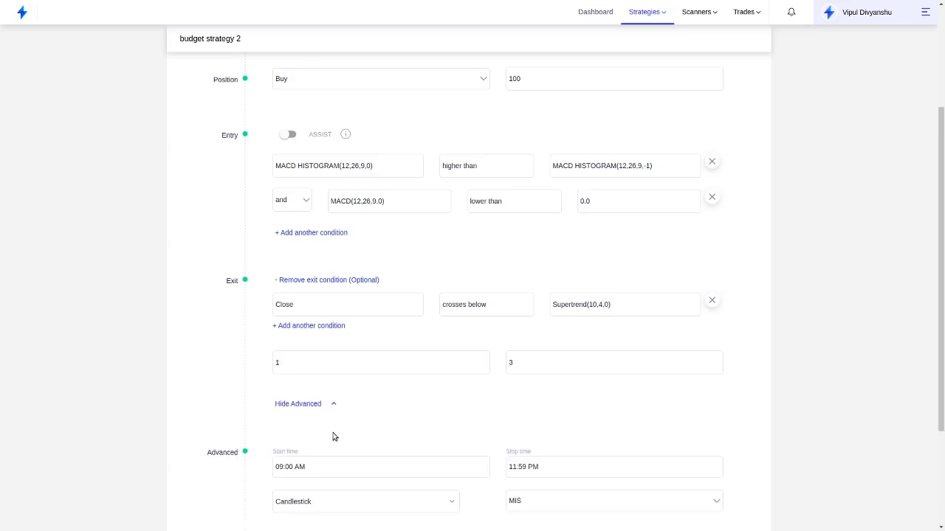
pyautogui.scroll(-2, 491, 465)
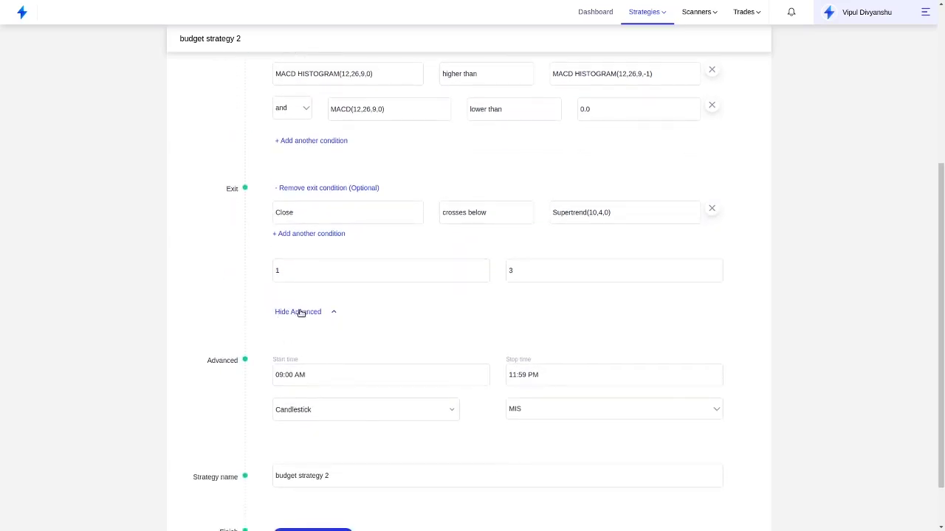
pyautogui.click(386, 408)
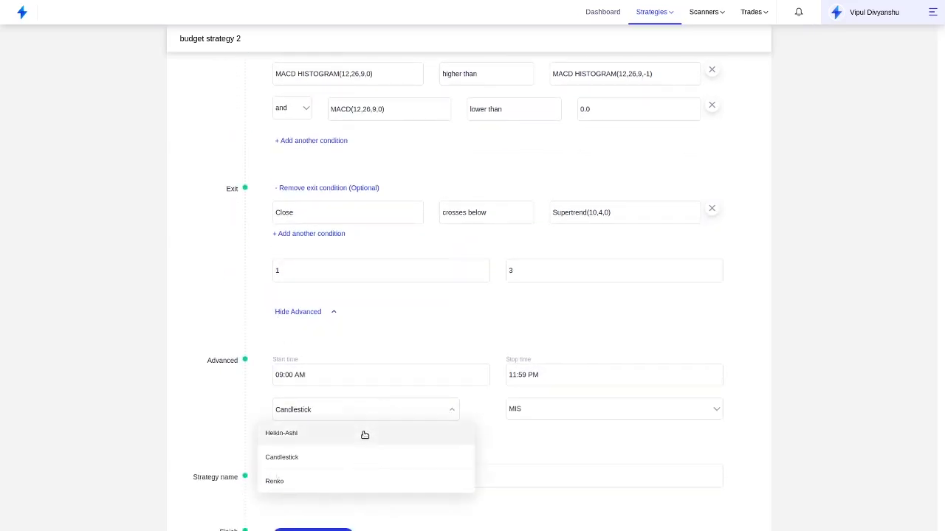
pyautogui.click(364, 434)
pyautogui.click(563, 410)
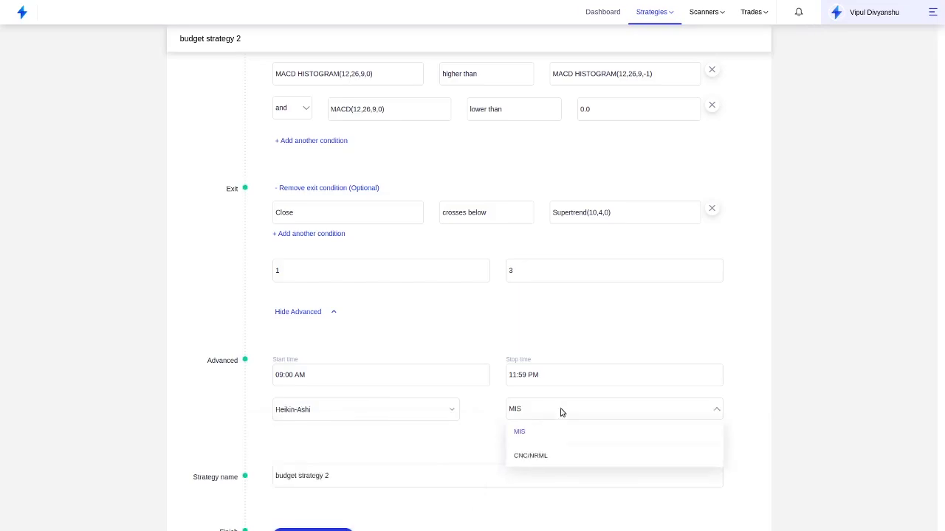
pyautogui.click(559, 455)
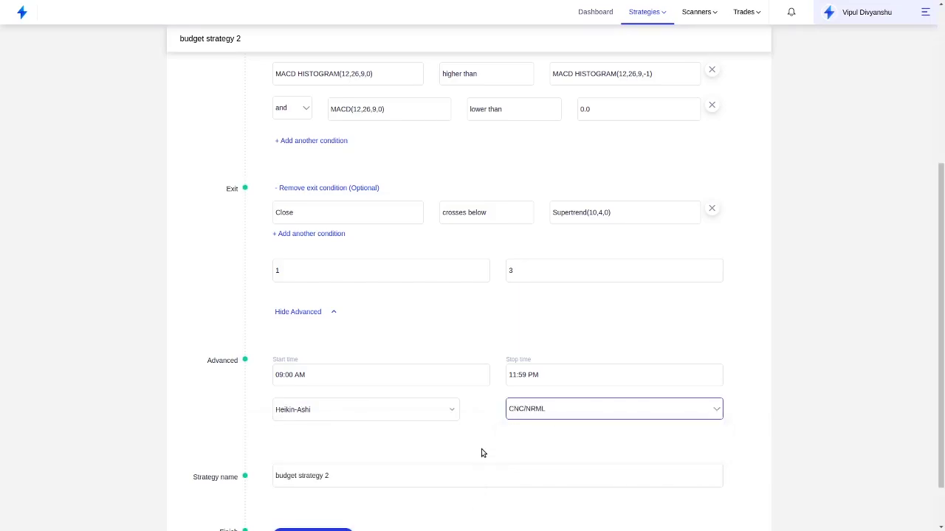
# Review the completed strategy setup, then save it and run the backtest.
pyautogui.scroll(4, 481, 451)
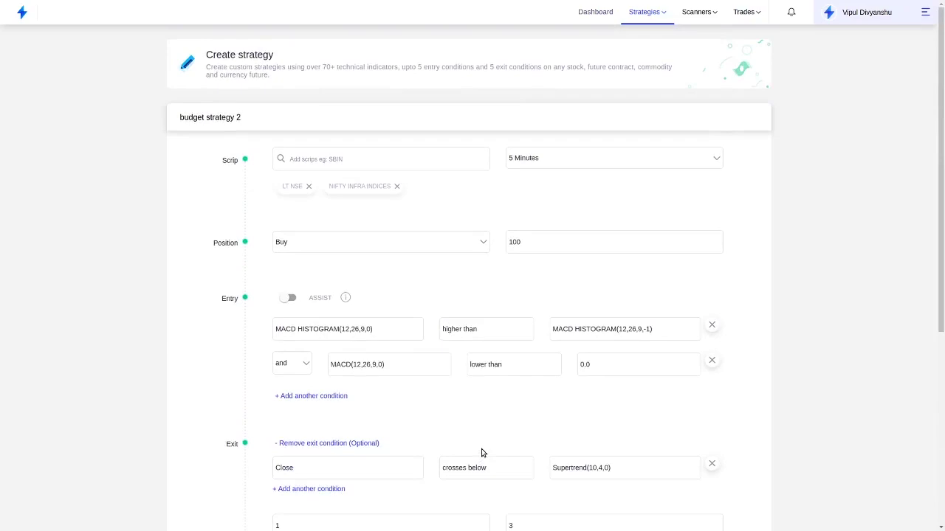
pyautogui.scroll(-5, 481, 450)
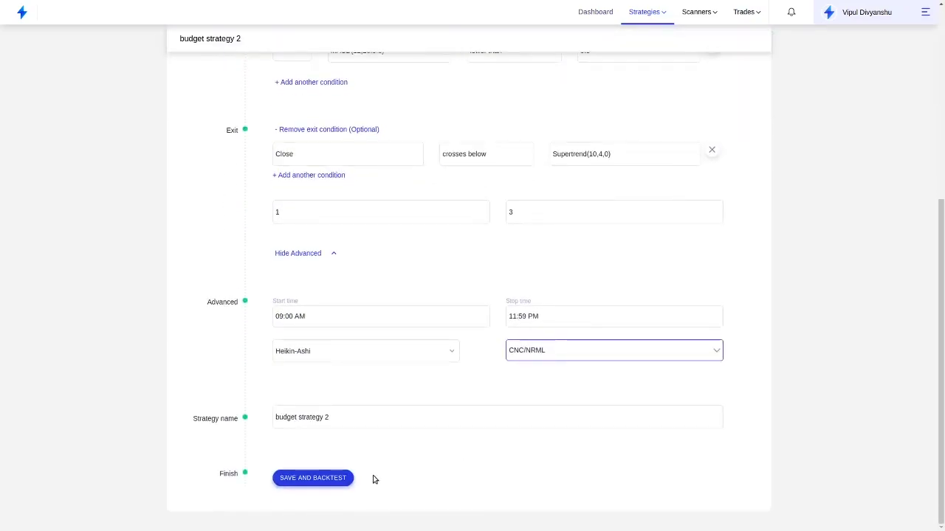
pyautogui.click(340, 483)
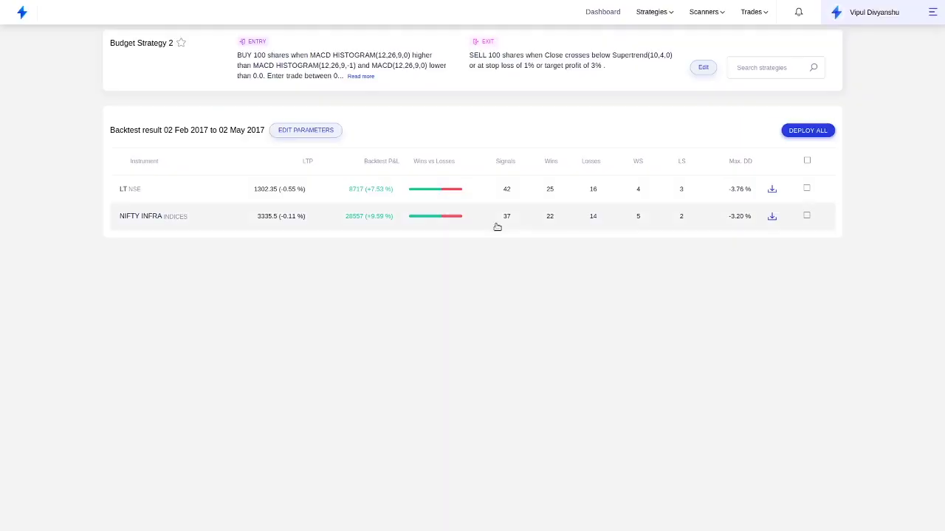
# Examine the detailed backtest results for LT and NIFTY INFRA, comparing each profit with its period return.
pyautogui.click(464, 201)
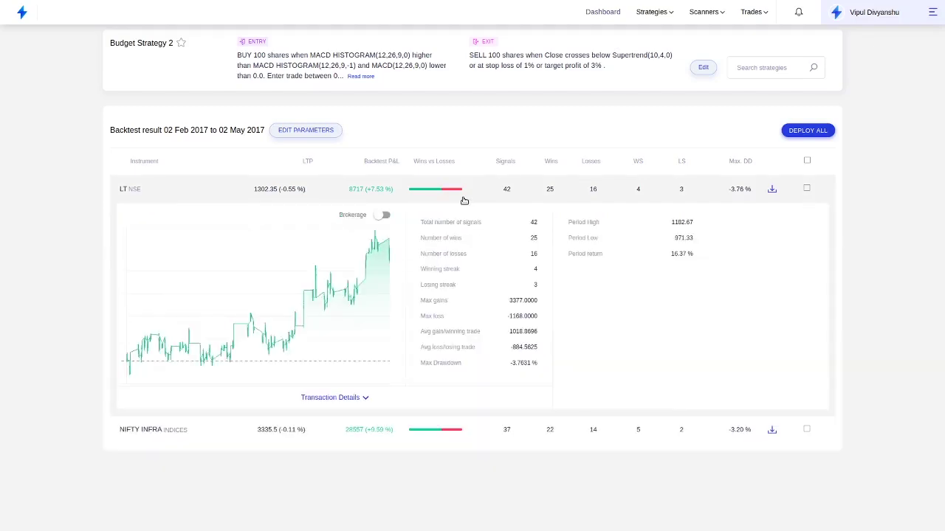
pyautogui.click(465, 200)
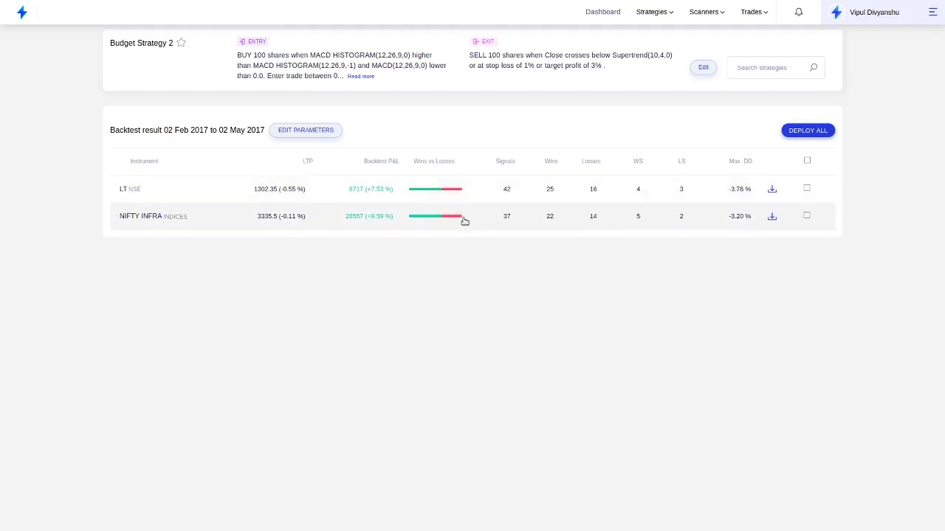
pyautogui.click(464, 221)
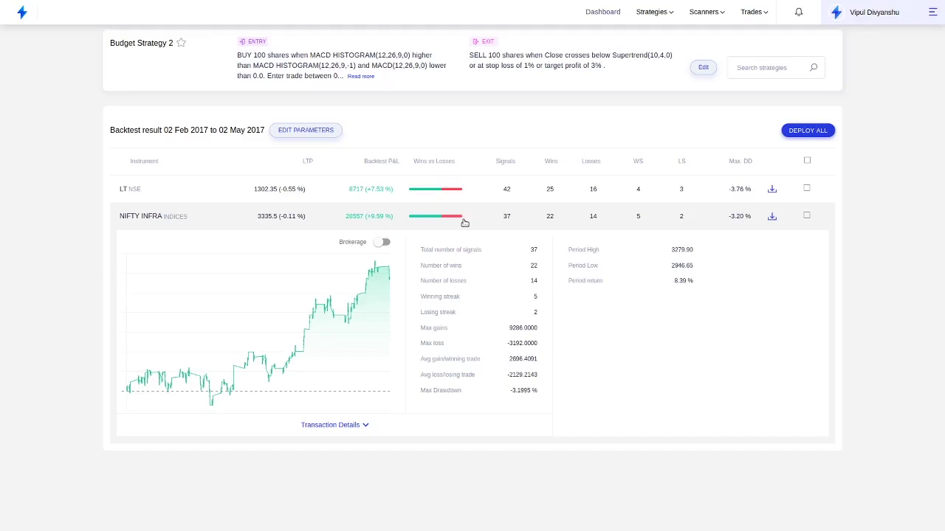
pyautogui.click(464, 222)
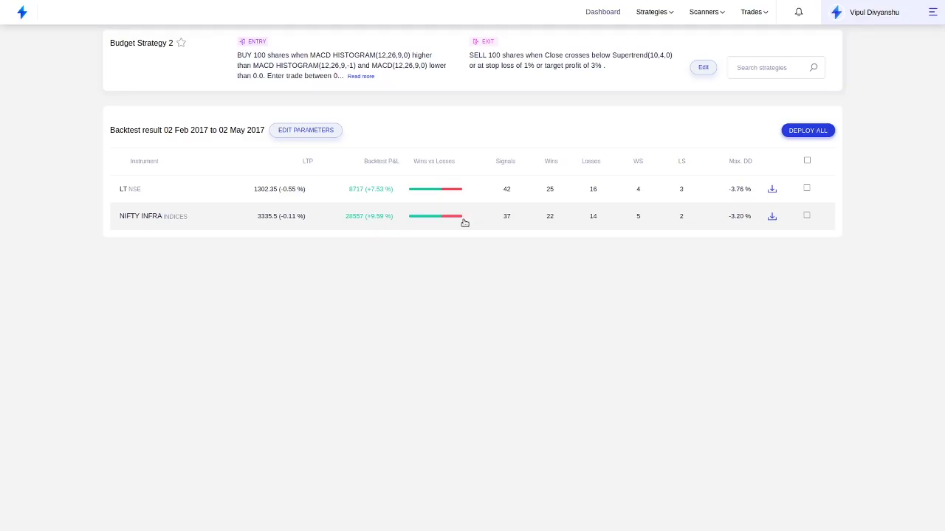
# Change the backtest start date to 02/11/2016, then save and rerun the backtest for LT and NIFTY INFRA.
pyautogui.click(334, 131)
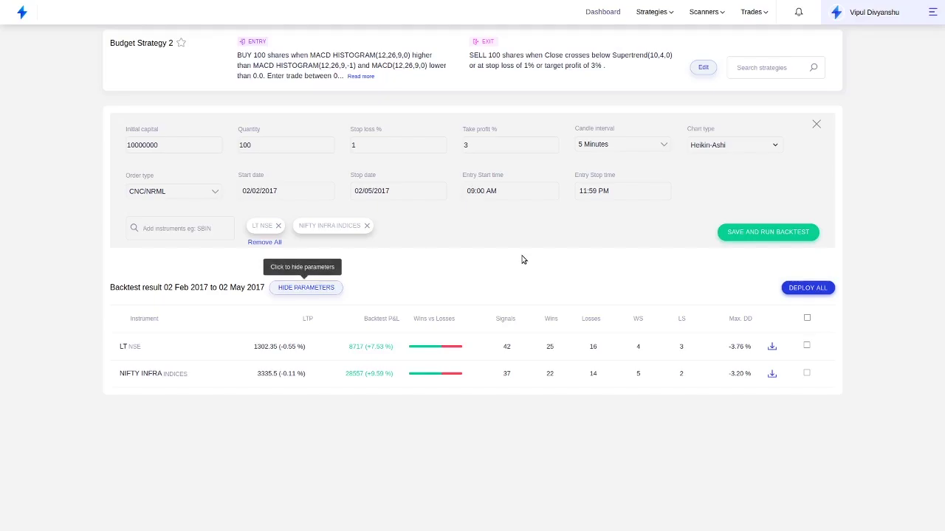
pyautogui.click(432, 347)
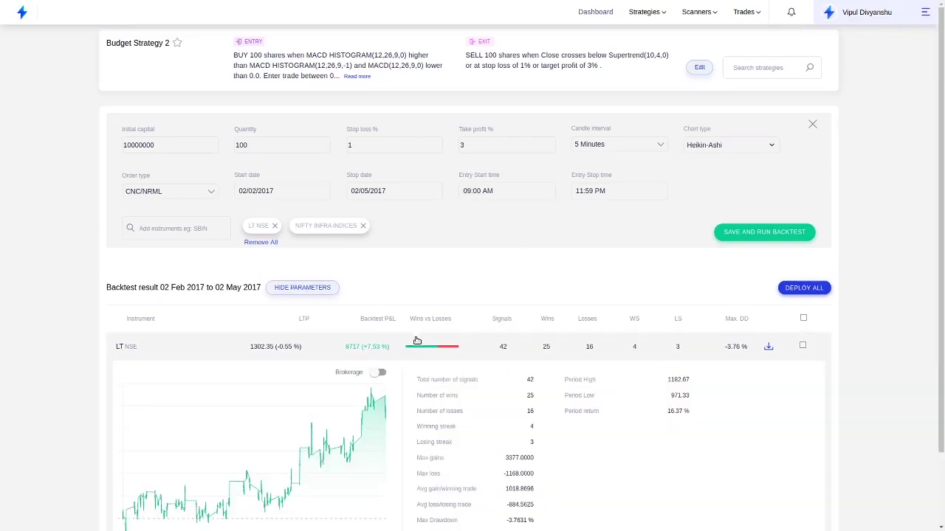
pyautogui.click(266, 194)
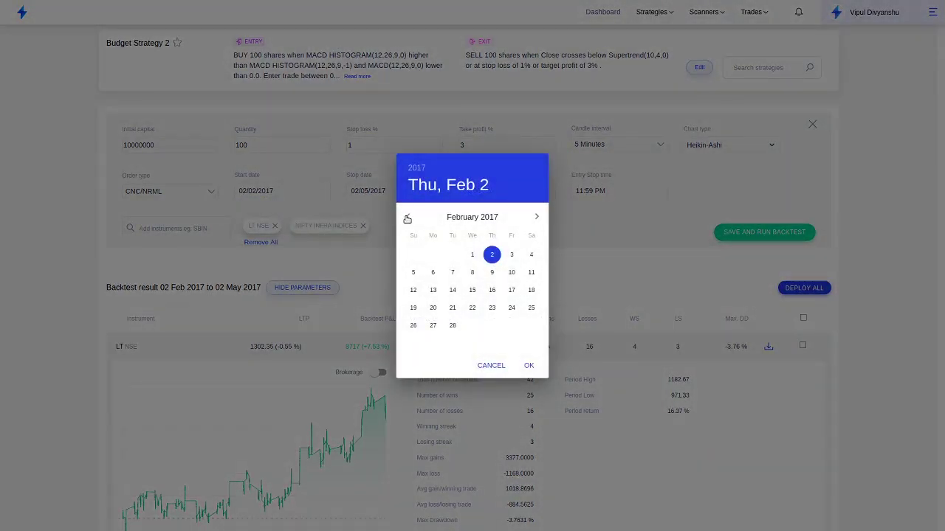
pyautogui.click(406, 218)
pyautogui.click(406, 218)
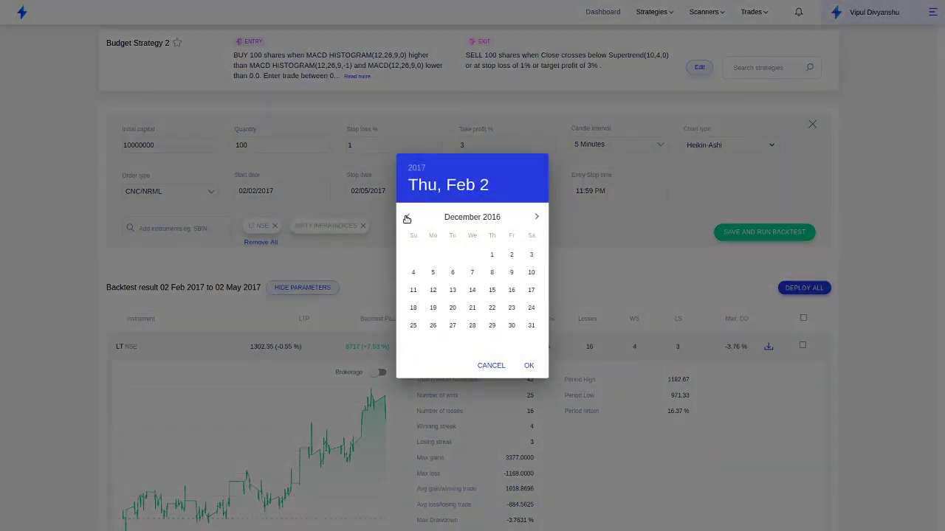
pyautogui.click(512, 254)
pyautogui.click(522, 364)
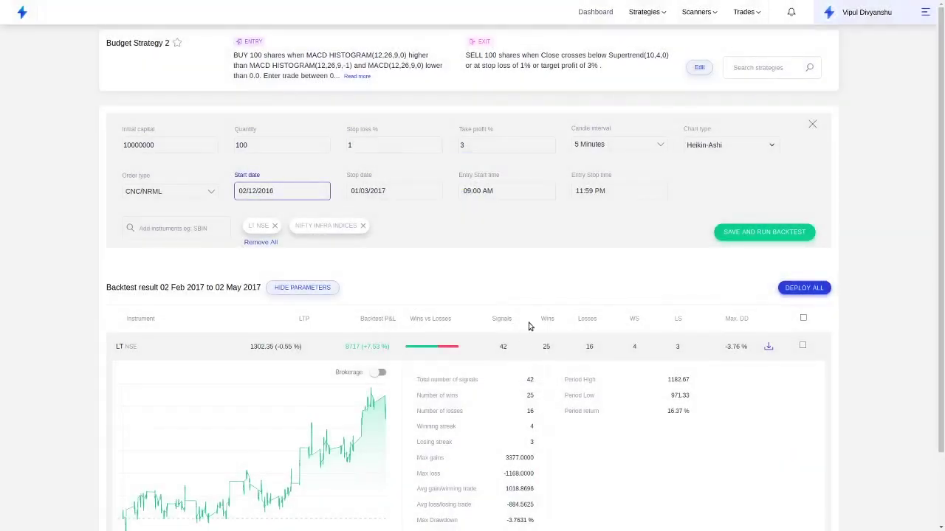
pyautogui.click(289, 193)
pyautogui.click(408, 217)
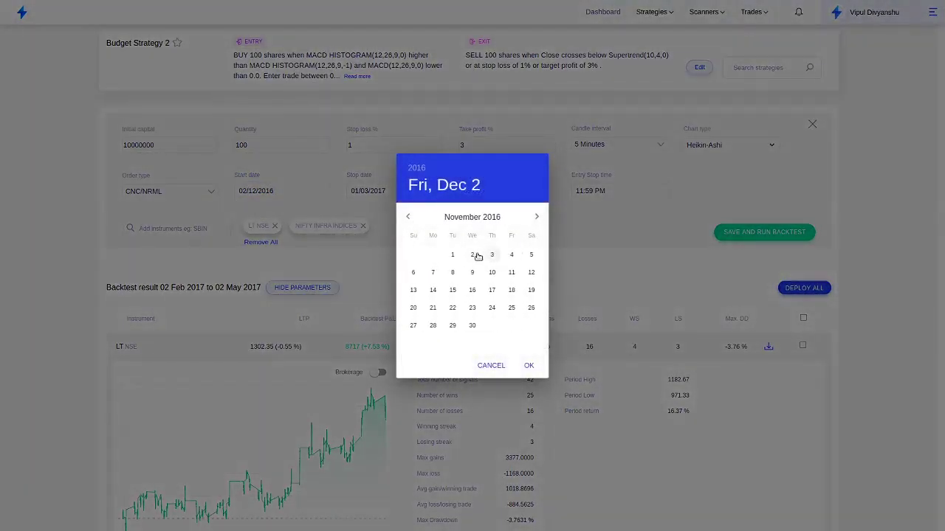
pyautogui.click(472, 255)
pyautogui.click(530, 364)
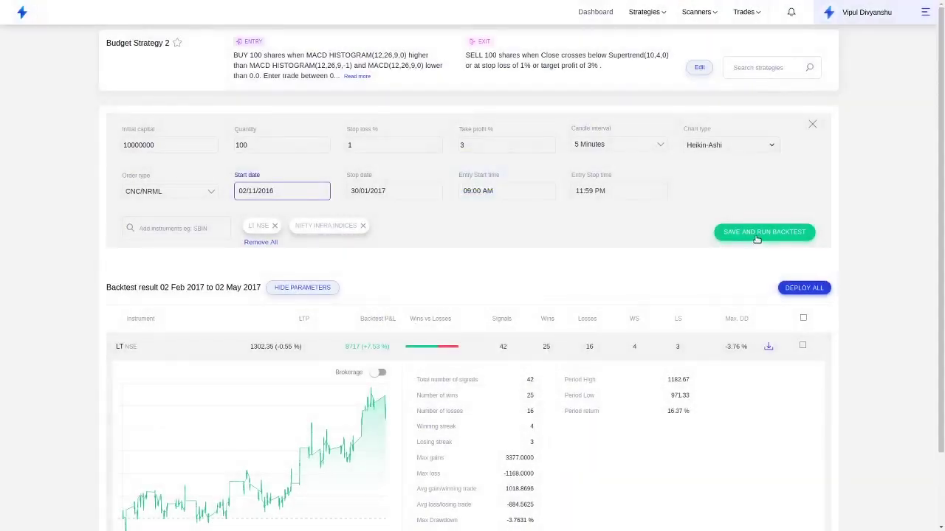
pyautogui.click(760, 233)
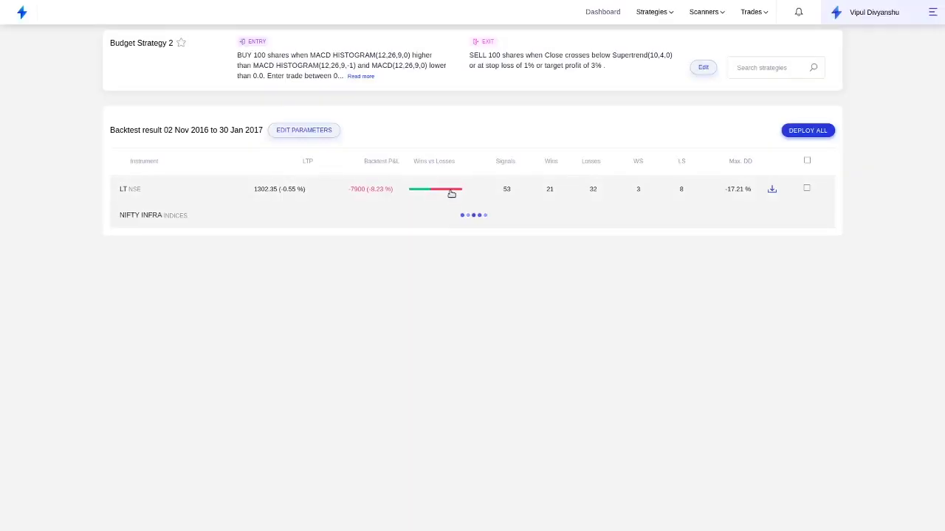
# Examine the pre-budget backtest results for LT and NIFTY INFRA, including NIFTY INFRA's detailed profit curve and period return.
pyautogui.click(451, 193)
pyautogui.click(450, 213)
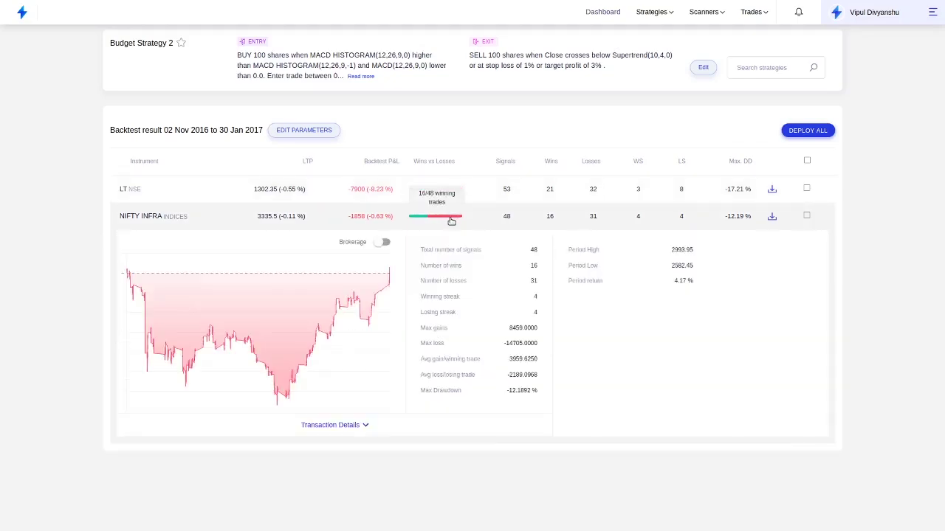
# Set the backtest start date to 02/02/2017, save and rerun the backtest, and open the detailed results for LT.
pyautogui.click(449, 220)
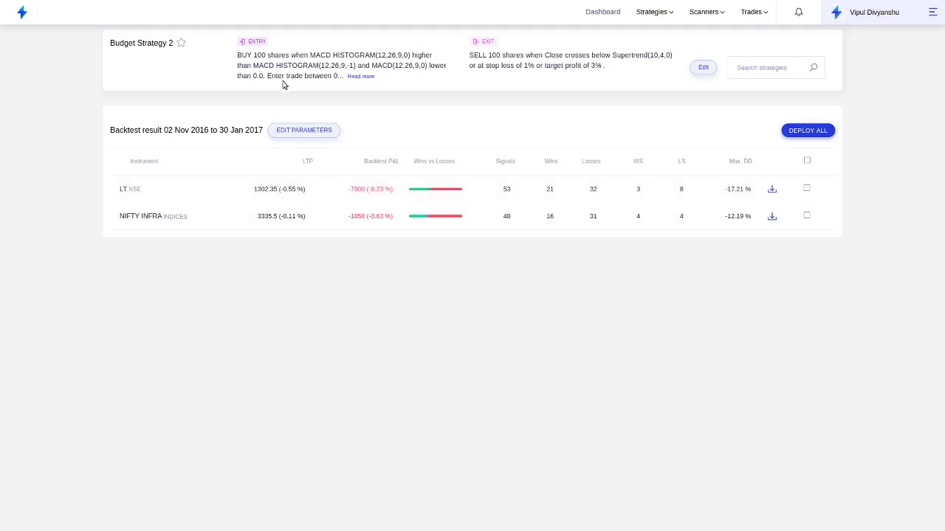
pyautogui.click(322, 133)
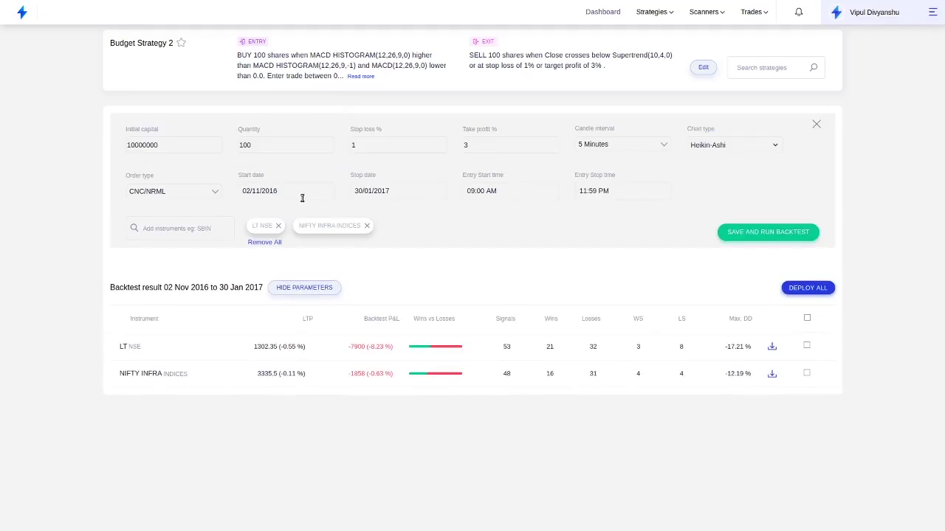
pyautogui.click(396, 192)
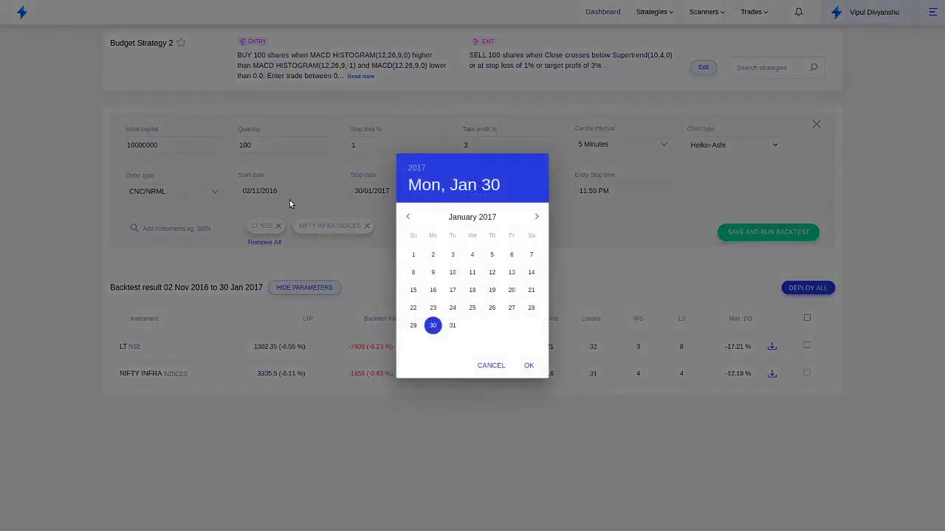
pyautogui.click(289, 198)
pyautogui.click(289, 189)
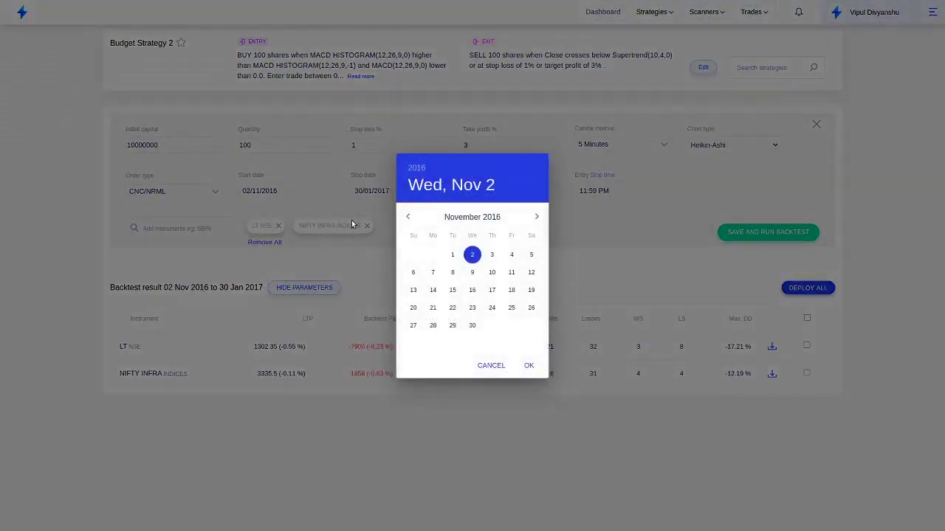
pyautogui.click(533, 217)
pyautogui.click(532, 217)
pyautogui.click(533, 217)
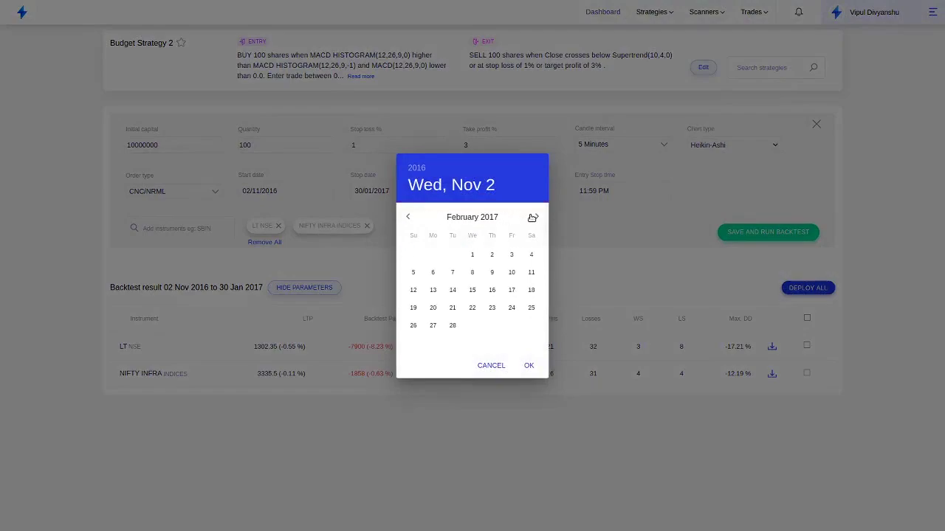
pyautogui.click(493, 255)
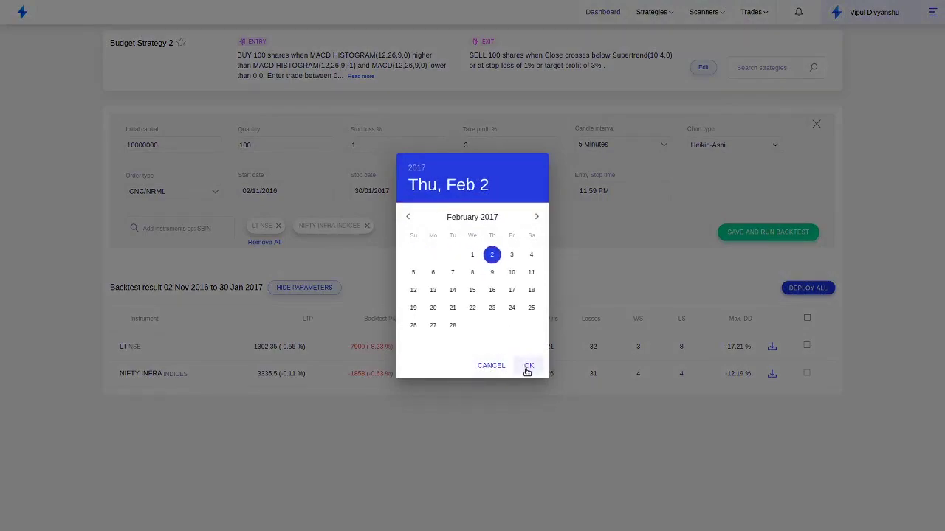
pyautogui.click(529, 367)
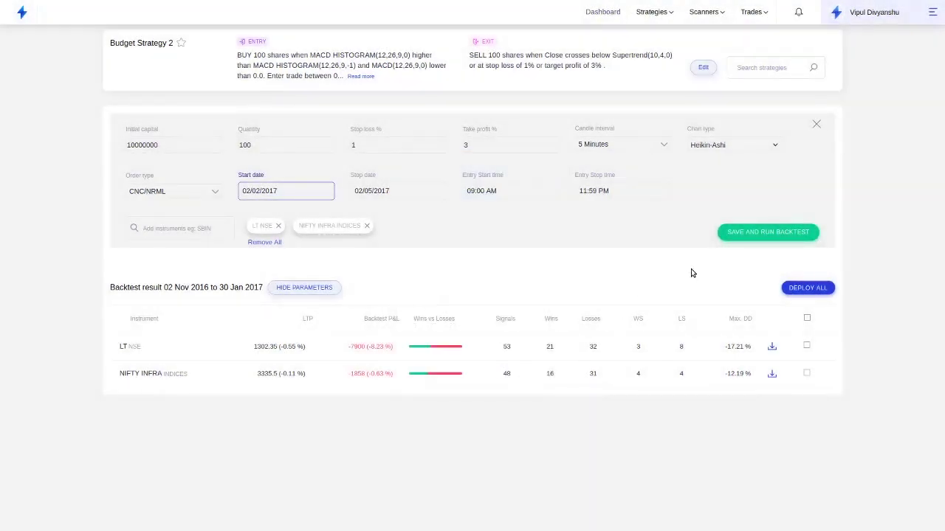
pyautogui.click(739, 235)
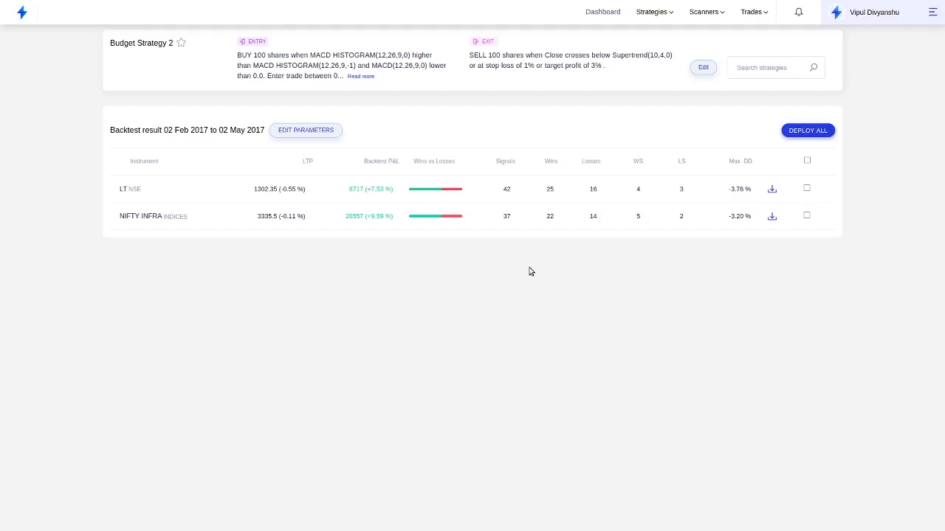
pyautogui.click(425, 190)
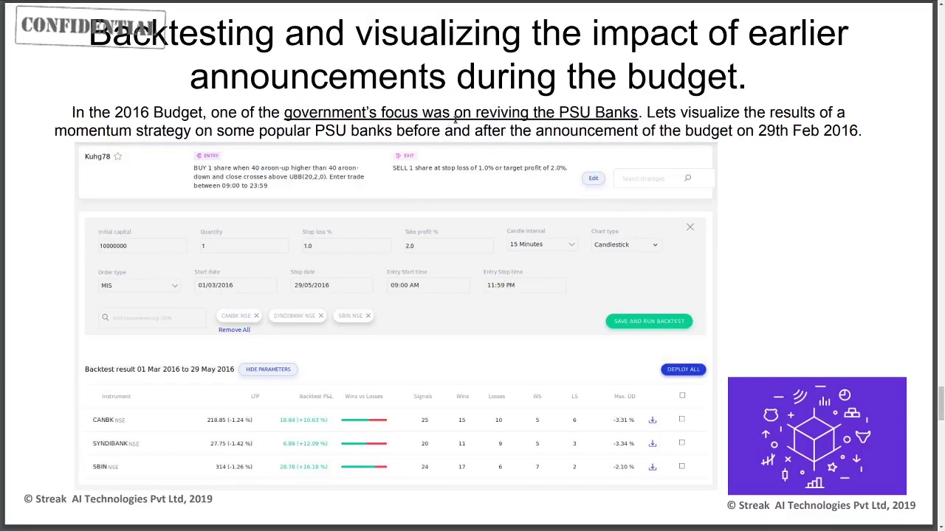
pyautogui.moveTo(464, 115); pyautogui.dragTo(670, 115)
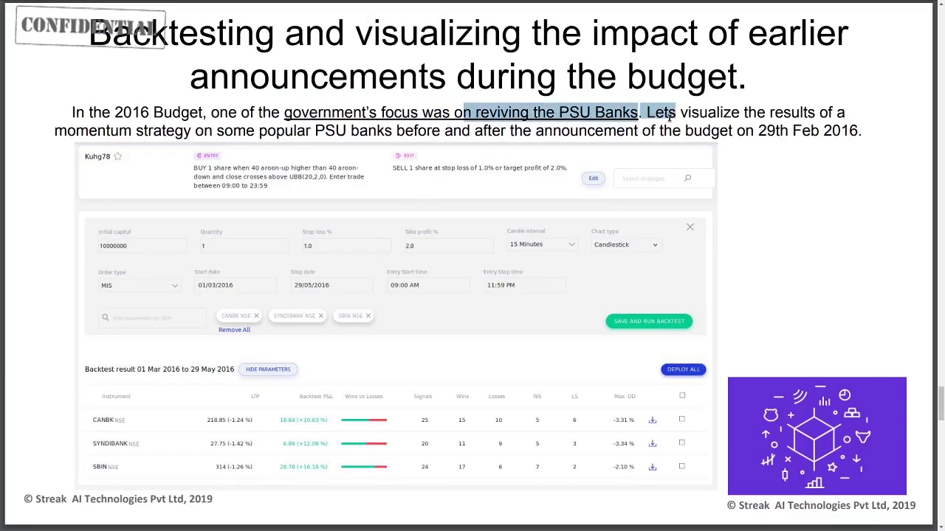
pyautogui.click(622, 129)
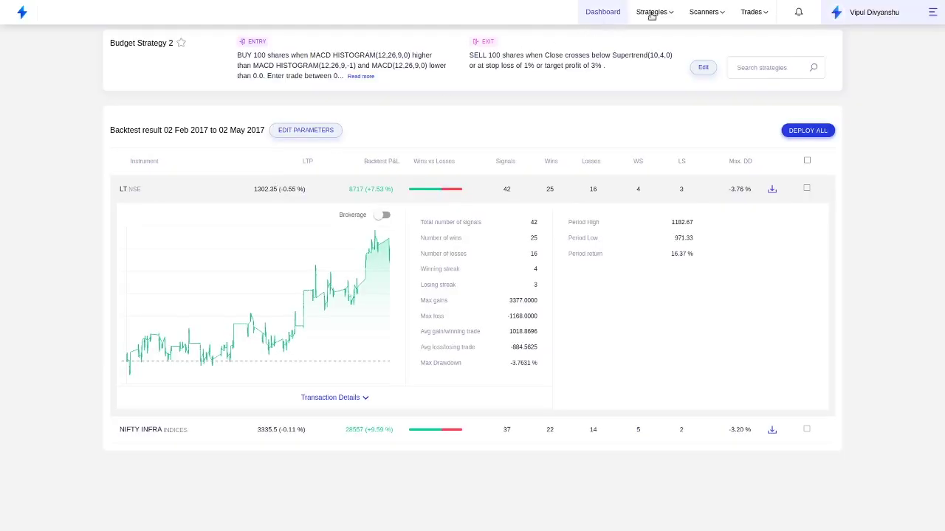
# Start a new strategy and add CANBK NSE, SBIN NSE and SYNDIBANK NSE as its scrips.
pyautogui.click(651, 12)
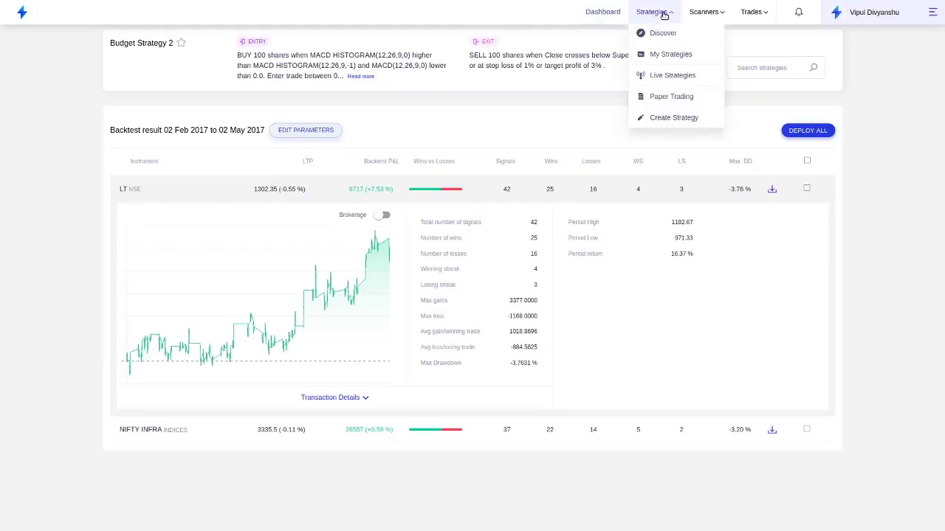
pyautogui.click(664, 119)
pyautogui.click(372, 162)
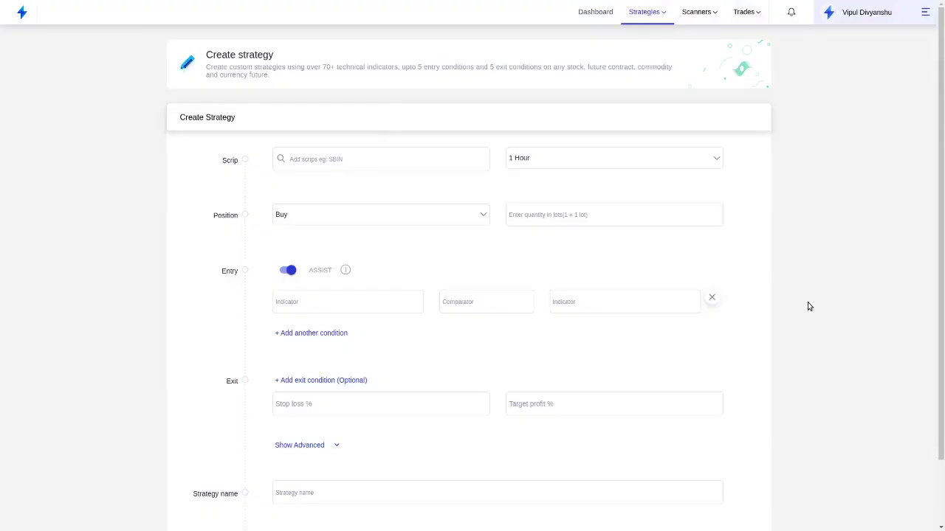
pyautogui.click(308, 155)
pyautogui.write('can')
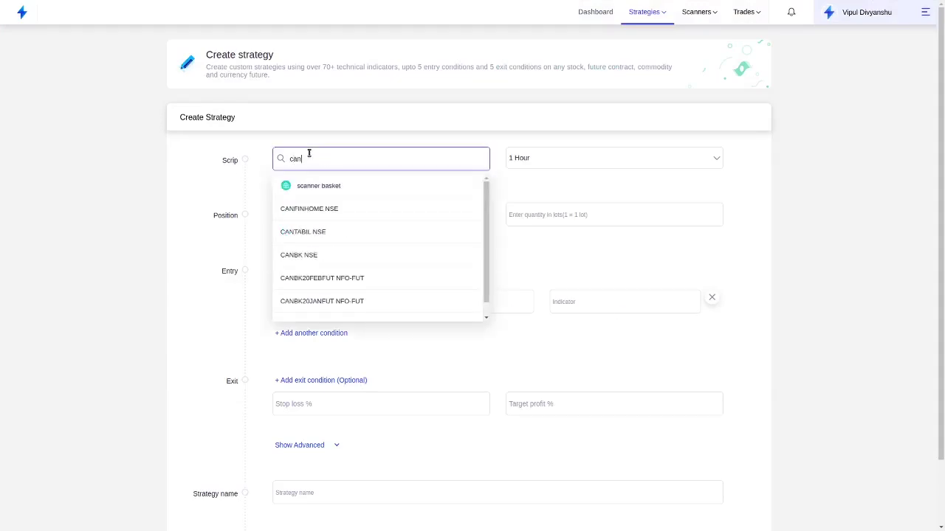
pyautogui.click(323, 256)
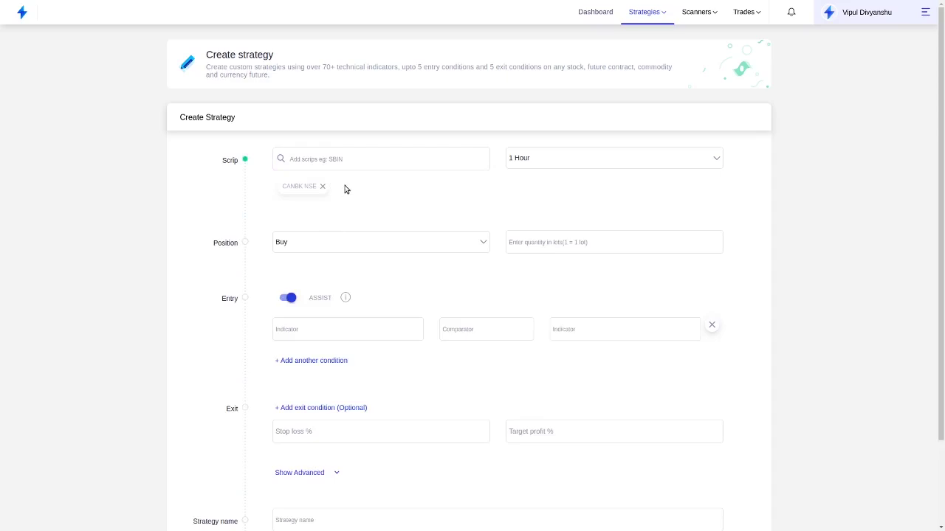
pyautogui.click(359, 158)
pyautogui.write('sbin')
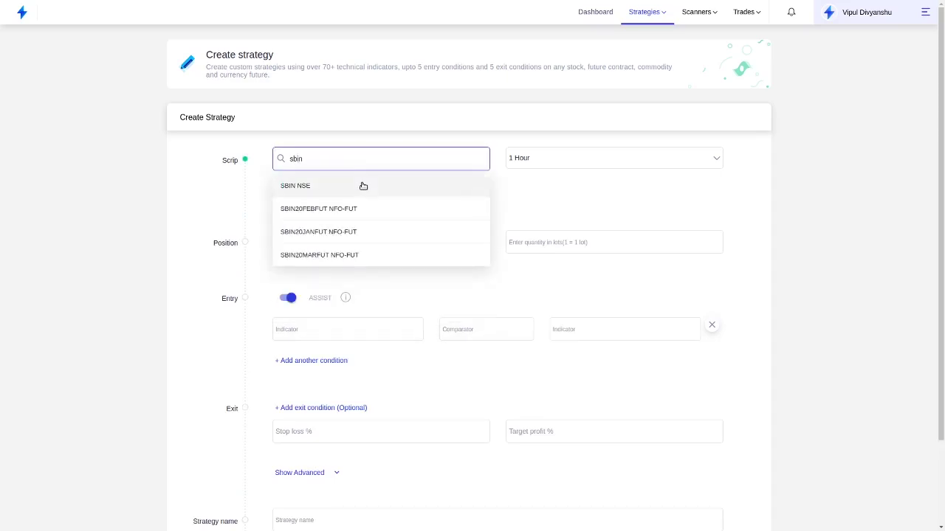
pyautogui.click(363, 186)
pyautogui.click(380, 160)
pyautogui.write('syn')
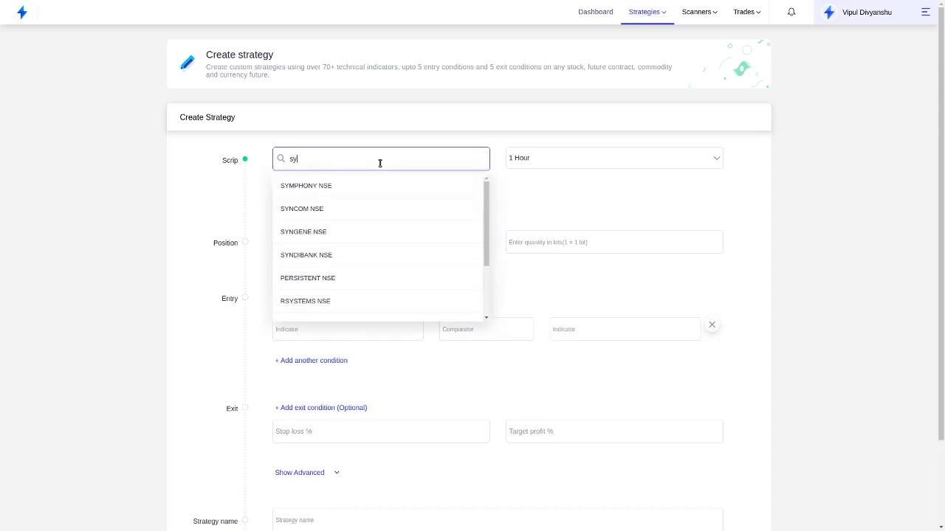
pyautogui.click(350, 233)
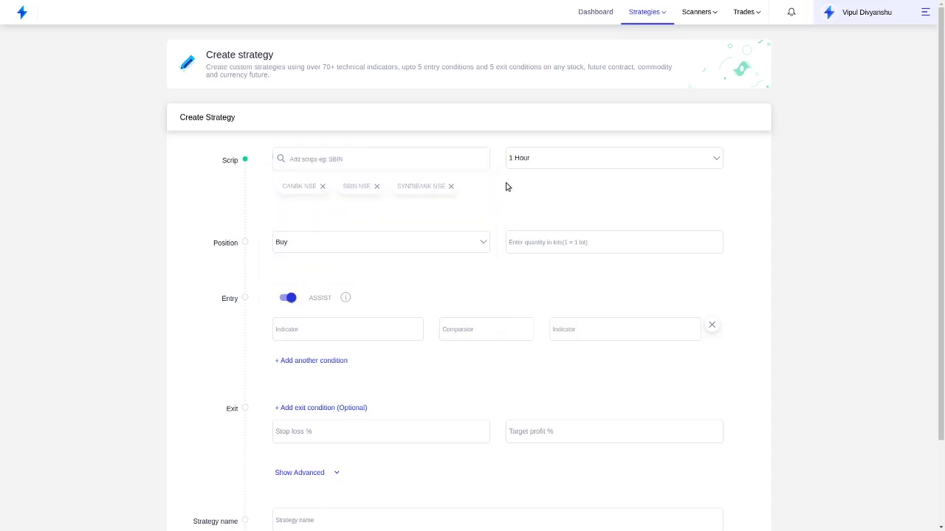
# Set the strategy's candle interval to 15 Minutes and the buy quantity to 100.
pyautogui.click(562, 152)
pyautogui.click(558, 275)
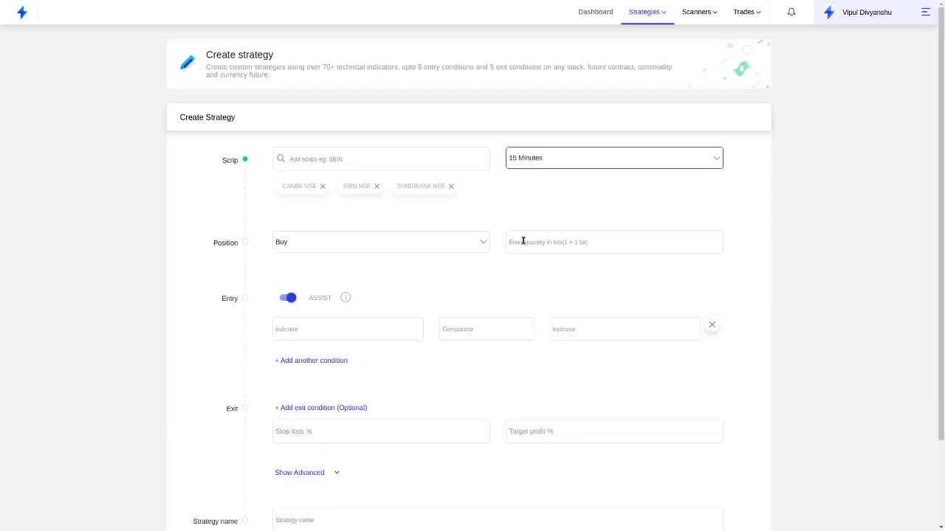
pyautogui.click(523, 241)
pyautogui.write('100')
# Turn off entry assist and define the first entry condition as 14 Aroon-Up higher than 14 Aroon-Down.
pyautogui.click(286, 298)
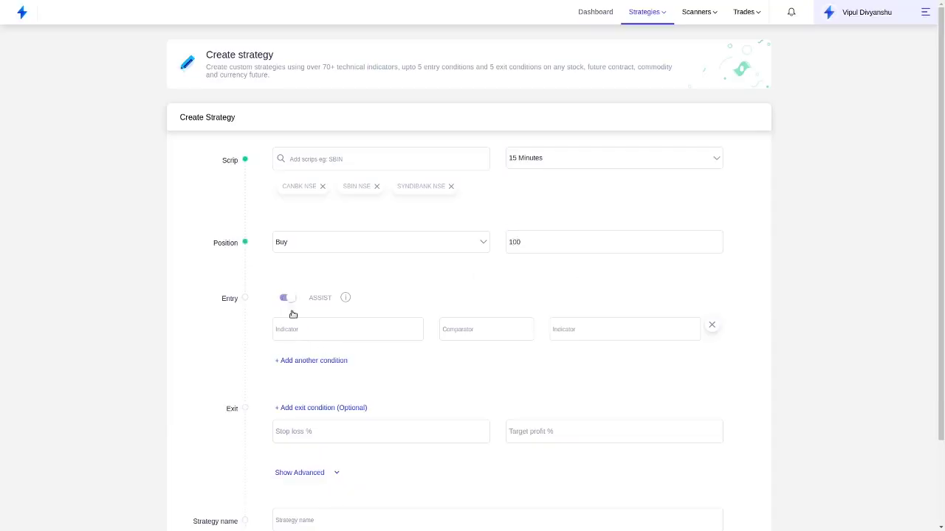
pyautogui.click(297, 325)
pyautogui.write('ai')
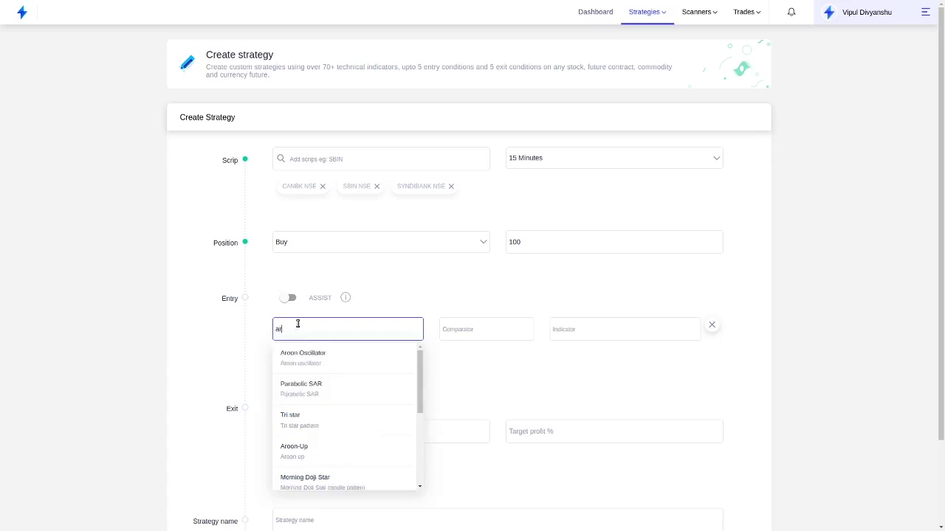
pyautogui.write('o')
pyautogui.click(308, 382)
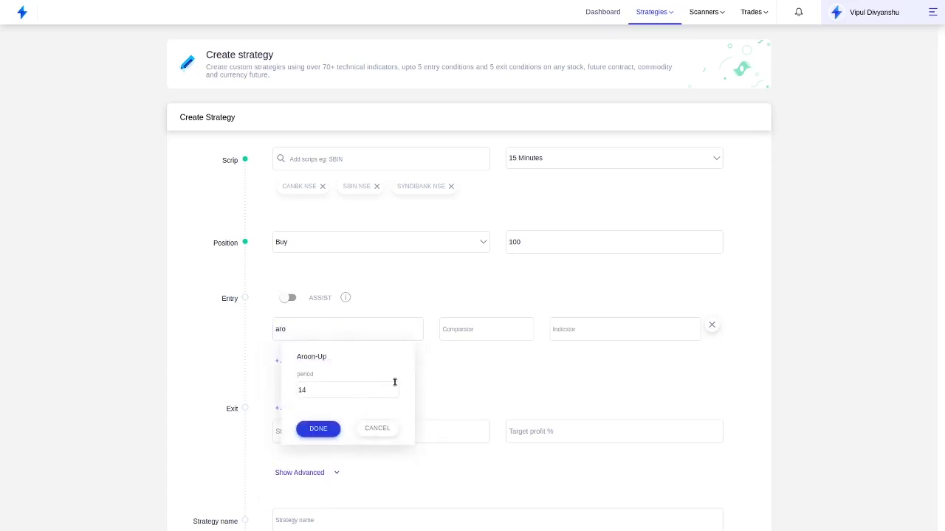
pyautogui.click(328, 428)
pyautogui.click(489, 329)
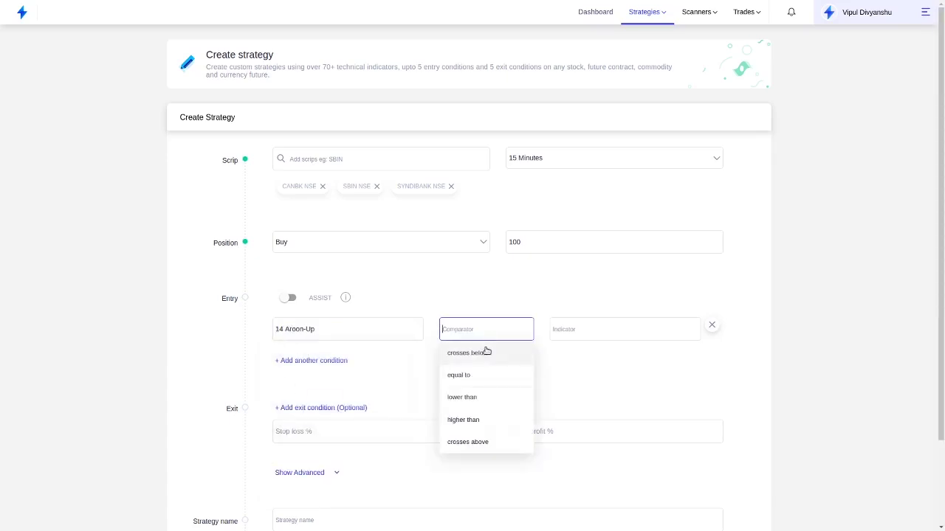
pyautogui.click(482, 418)
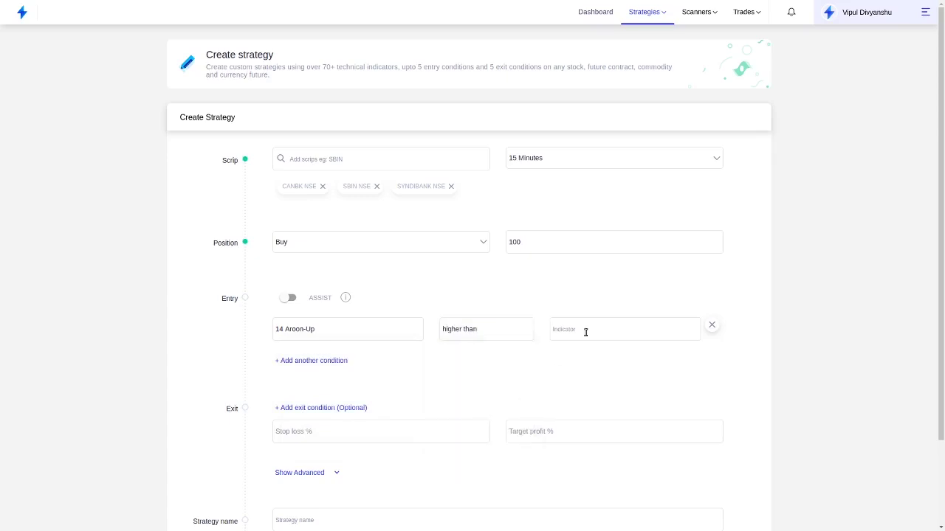
pyautogui.click(592, 327)
pyautogui.write('ro')
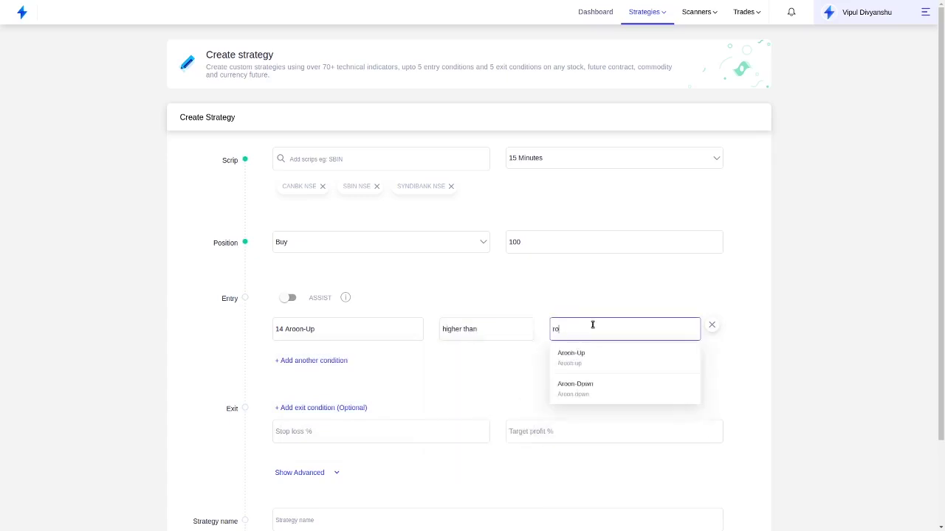
pyautogui.click(598, 391)
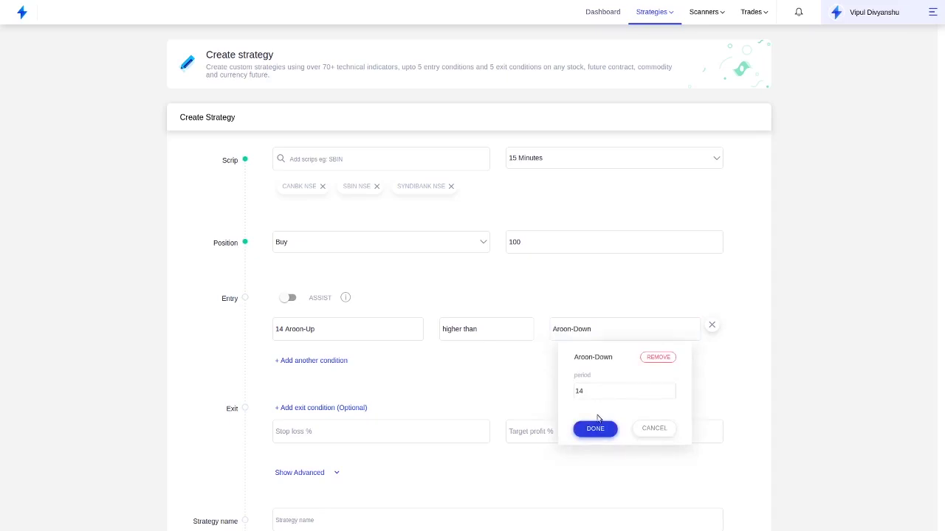
pyautogui.click(595, 428)
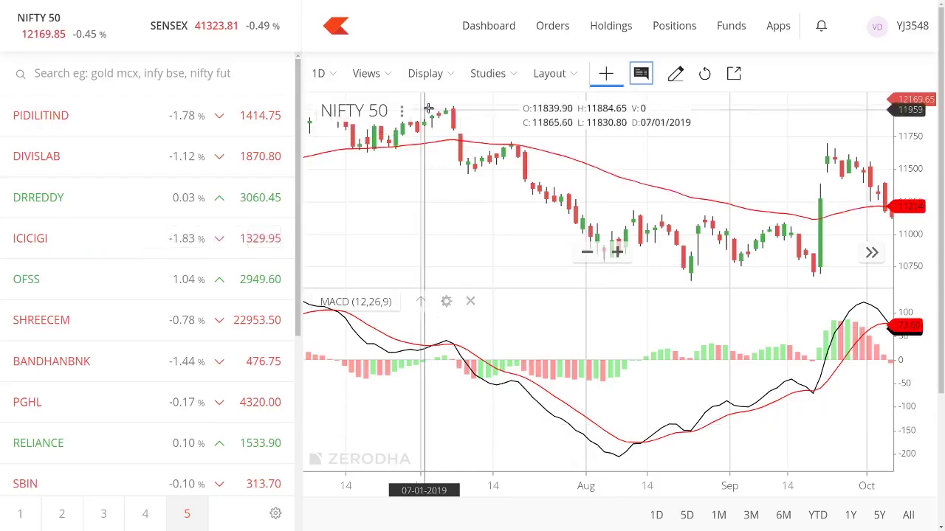
# Switch to the Zerodha NIFTY 50 chart, add the Aroon study with period 14, and examine the Aroon Up and Down lines.
pyautogui.click(488, 73)
pyautogui.press('BackSpace')
pyautogui.press('BackSpace')
pyautogui.press('BackSpace')
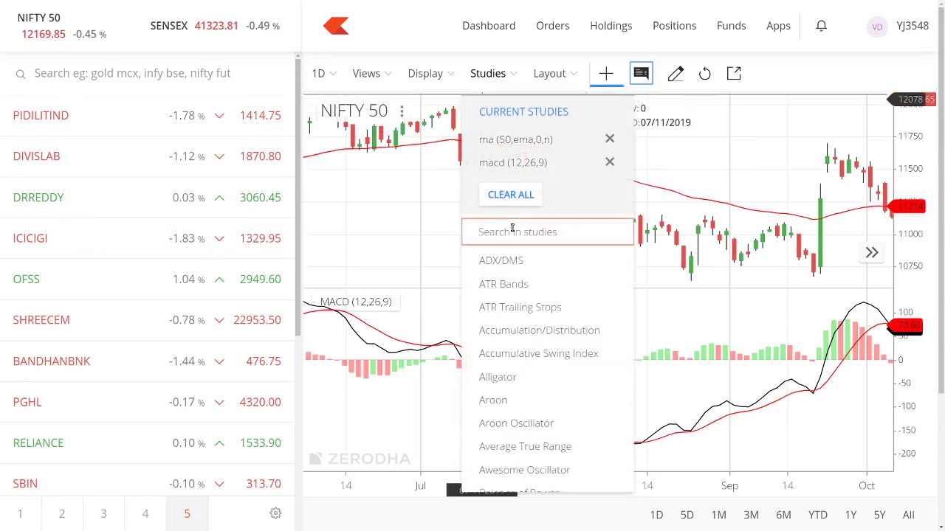
pyautogui.write('aroo')
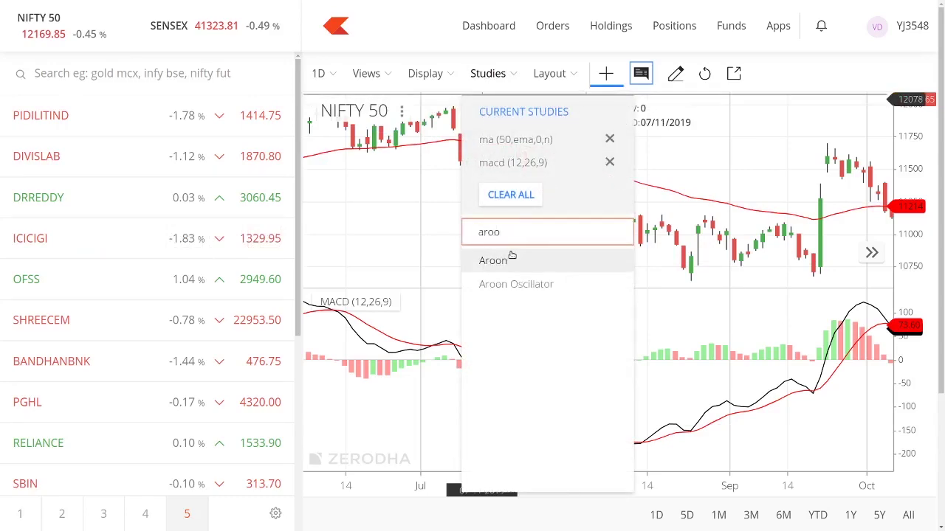
pyautogui.click(511, 259)
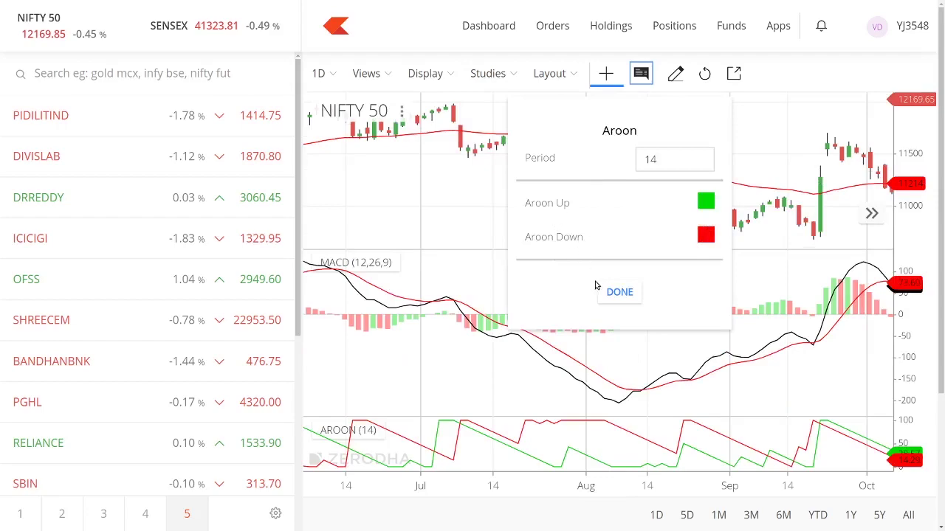
pyautogui.click(619, 292)
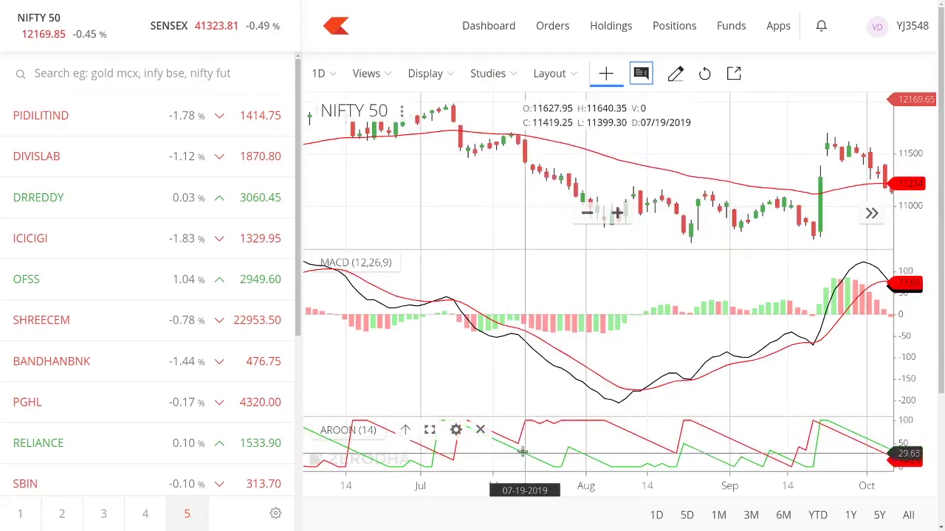
pyautogui.moveTo(450, 443); pyautogui.dragTo(600, 424)
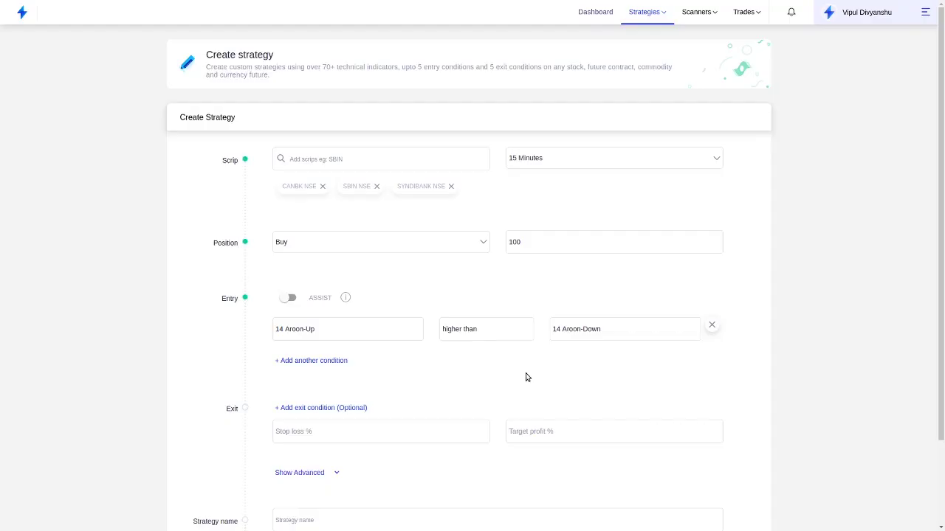
# Add a second entry condition joined by and: Close crosses above the Upper Bollinger Band with period 20, 2 standard deviations and offset 0.
pyautogui.click(313, 360)
pyautogui.click(337, 365)
pyautogui.write('cl')
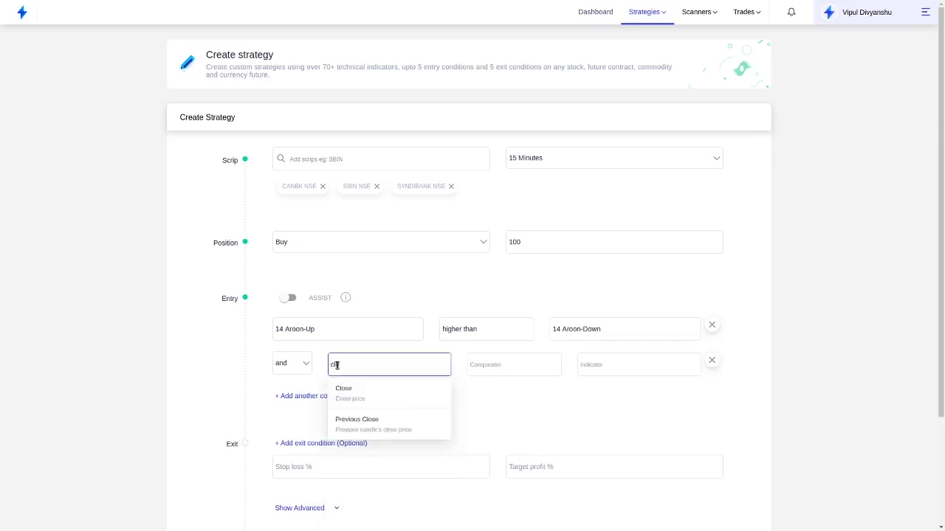
pyautogui.press('Return')
pyautogui.write('cr')
pyautogui.press('Down')
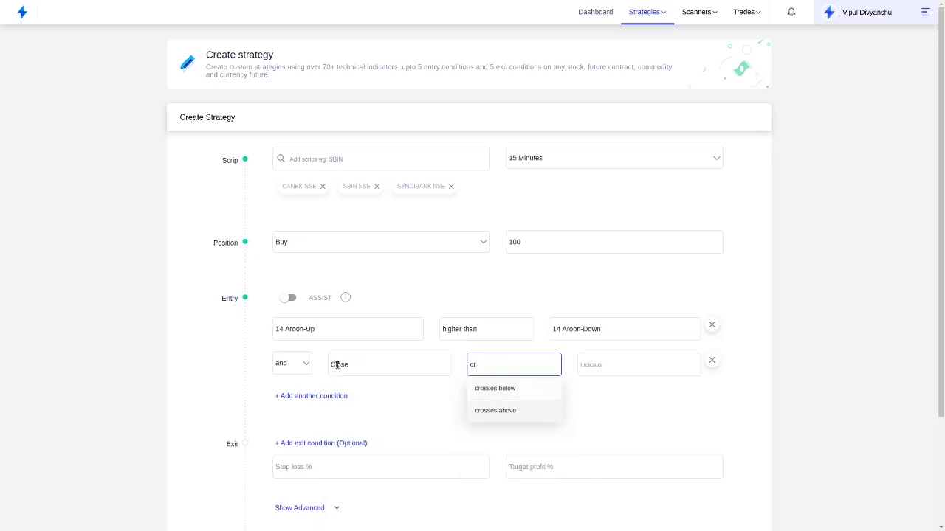
pyautogui.press('Return')
pyautogui.write('ub')
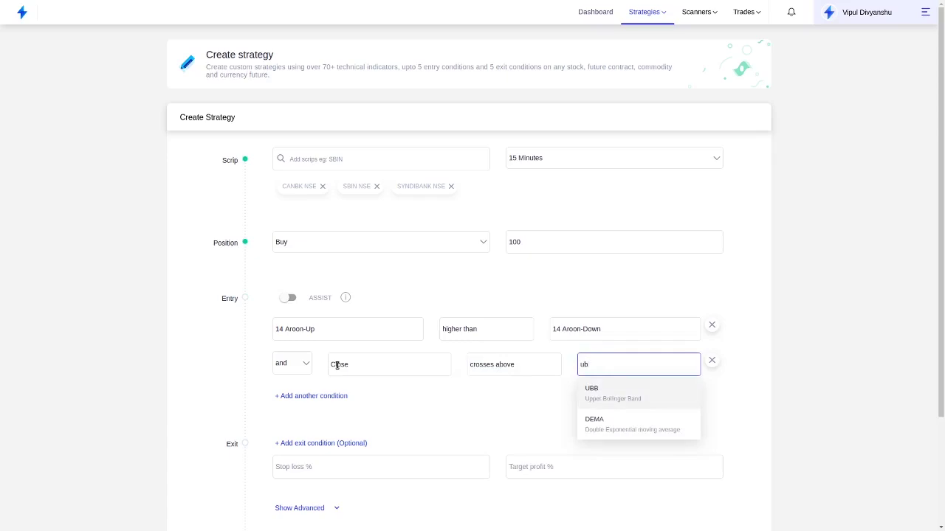
pyautogui.press('Return')
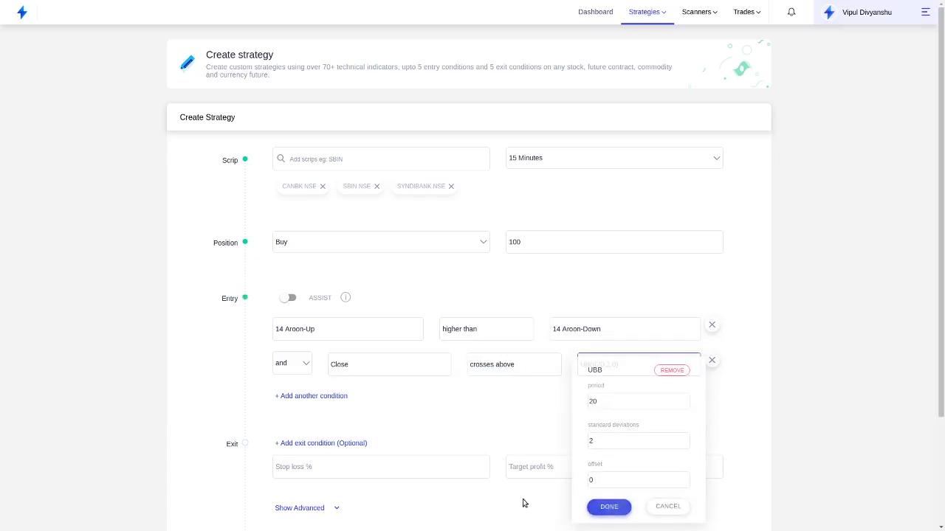
pyautogui.click(609, 507)
# Set the strategy's exit to a stop loss of 1% and a target profit of 2%.
pyautogui.click(418, 462)
pyautogui.scroll(-1, 418, 461)
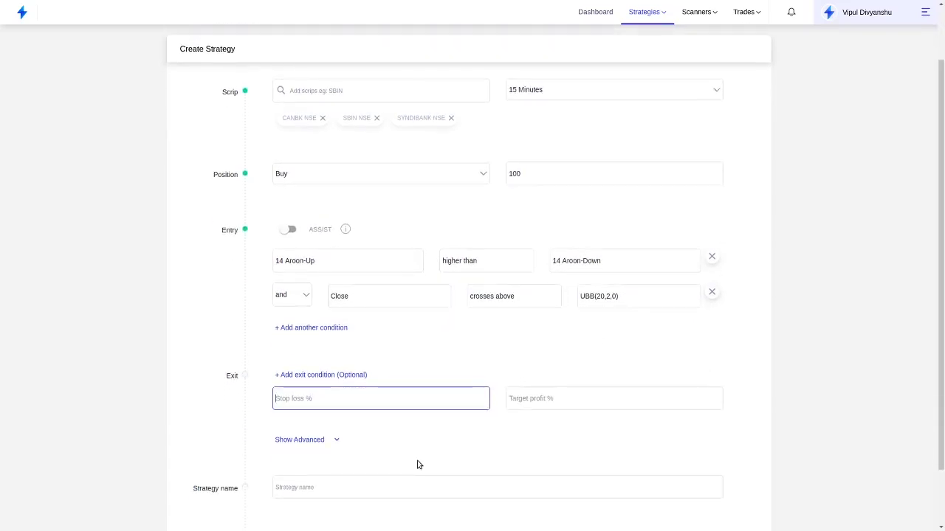
pyautogui.write('1')
pyautogui.press('Tab')
pyautogui.write('2')
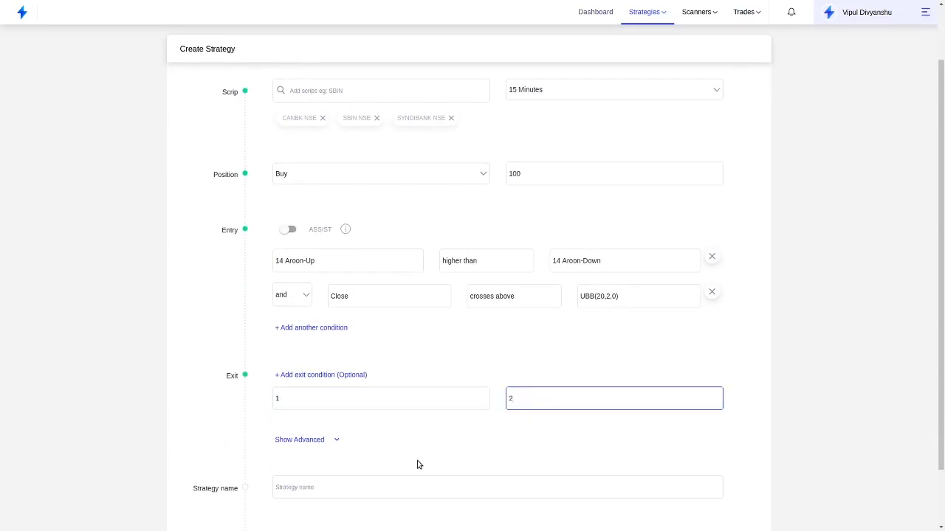
# Name the strategy budget trading 3, then save it and run its backtest.
pyautogui.click(319, 488)
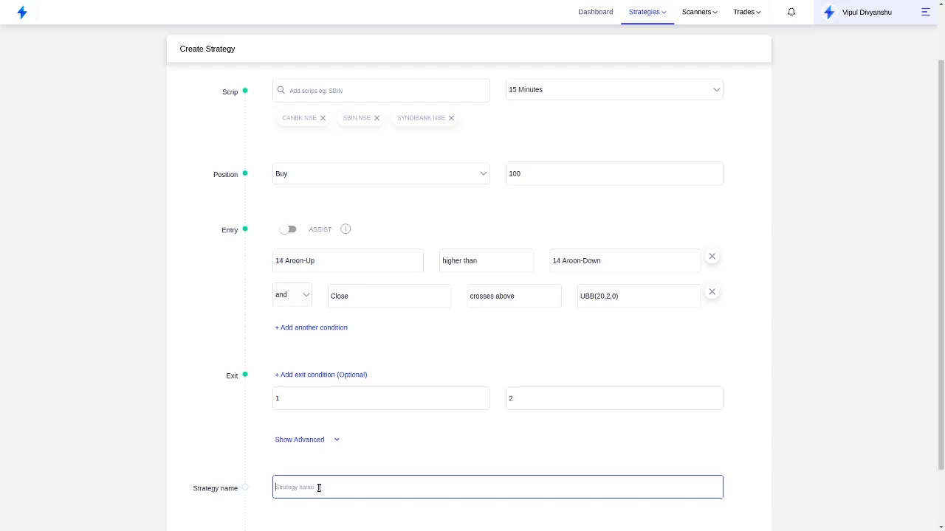
pyautogui.write('budget trading 3')
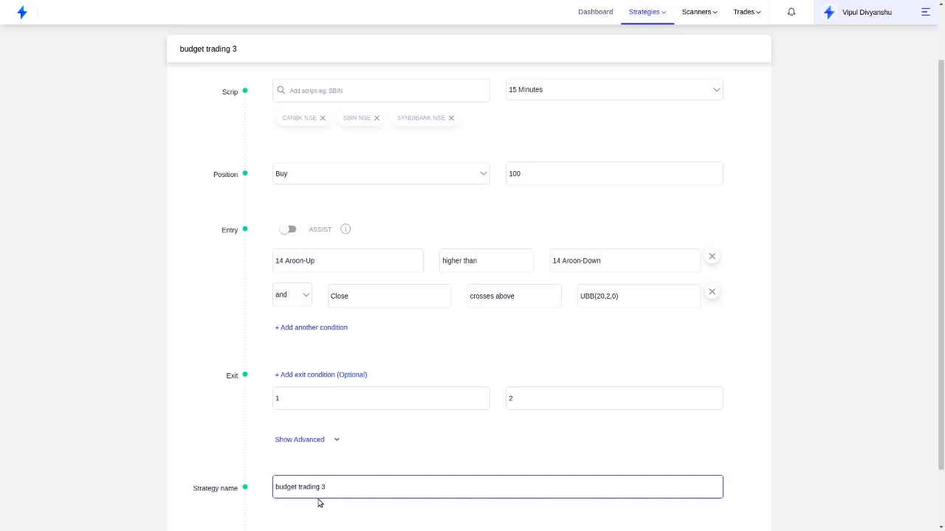
pyautogui.scroll(-2, 319, 502)
pyautogui.click(322, 479)
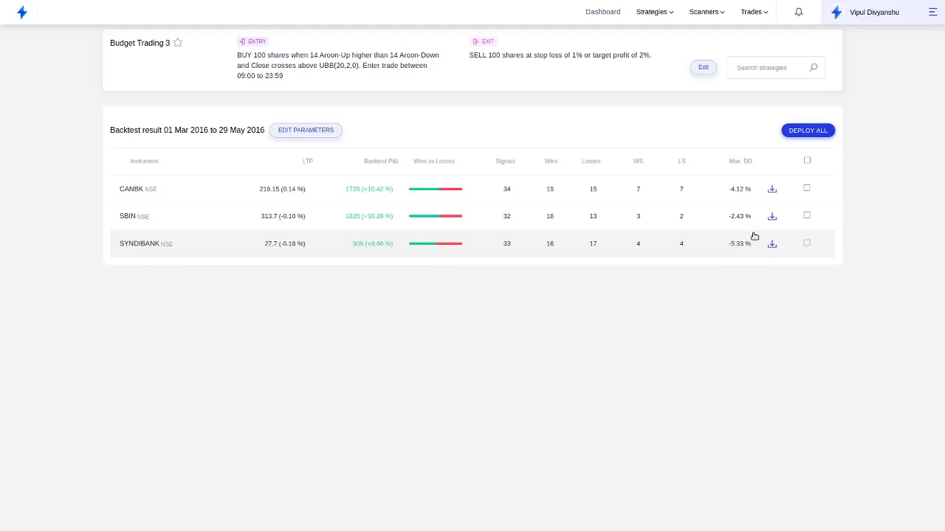
# Examine the detailed backtest results and P&L curves of CANBK and SBIN, one after the other.
pyautogui.click(424, 200)
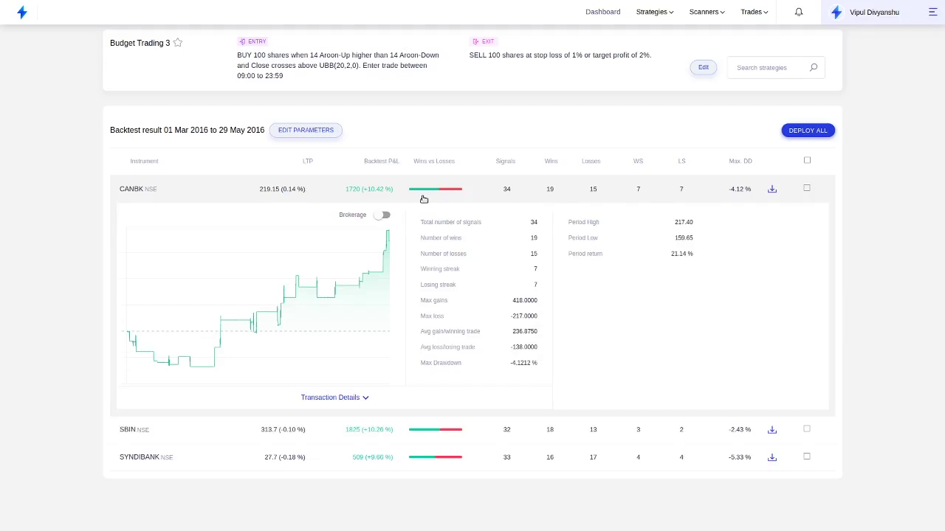
pyautogui.click(424, 199)
pyautogui.click(428, 216)
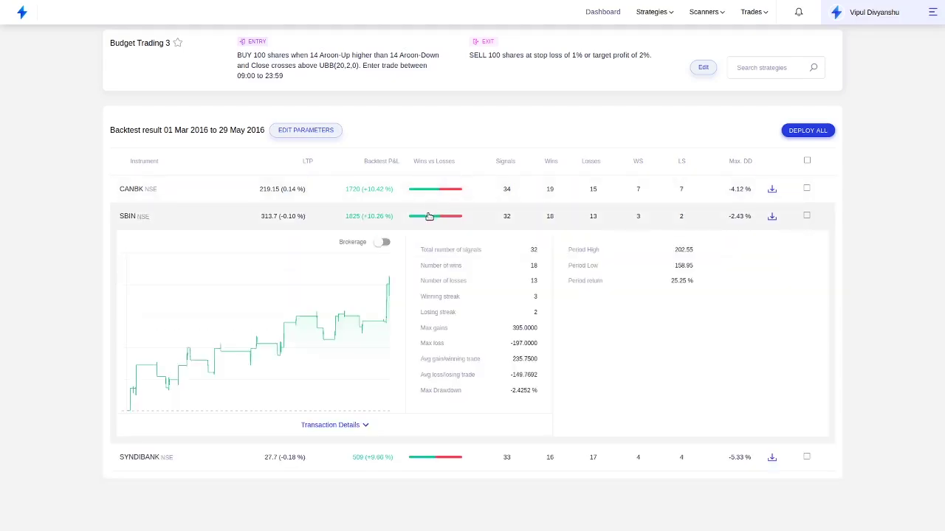
pyautogui.click(428, 215)
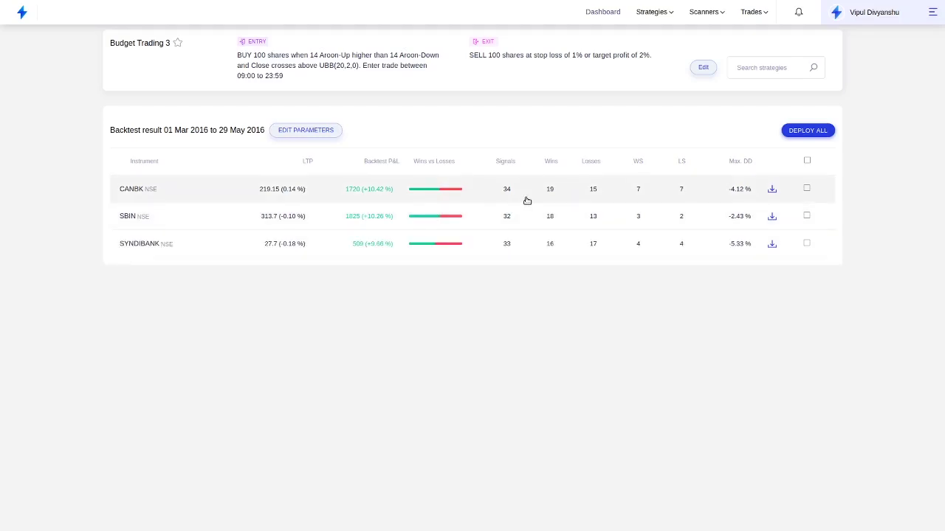
# Set the backtest start date to 1 December 2015, rerun the backtest and check the CANBK result.
pyautogui.click(322, 132)
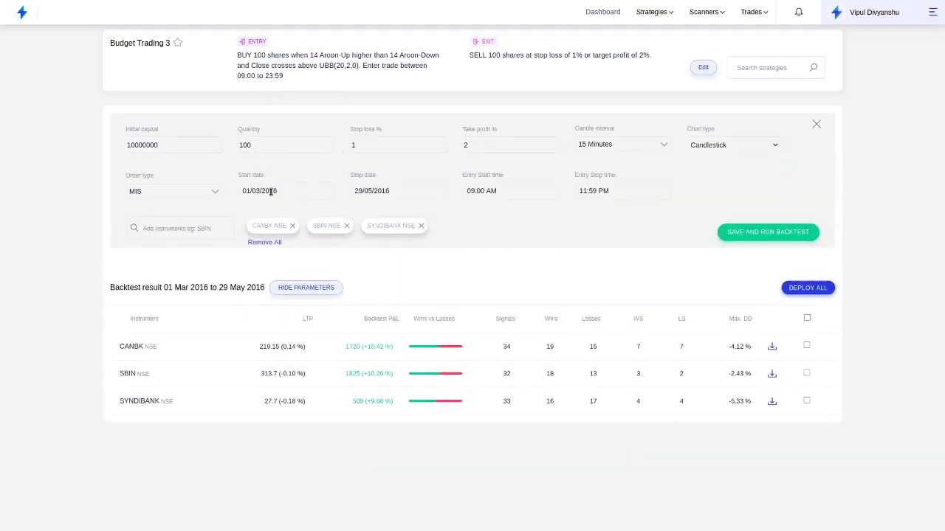
pyautogui.click(270, 192)
pyautogui.click(407, 217)
pyautogui.click(408, 217)
pyautogui.click(407, 217)
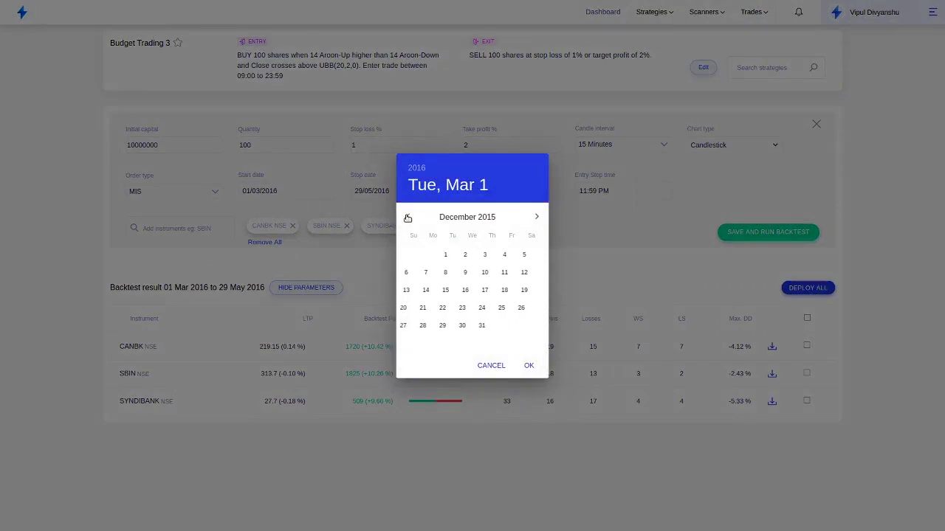
pyautogui.click(453, 255)
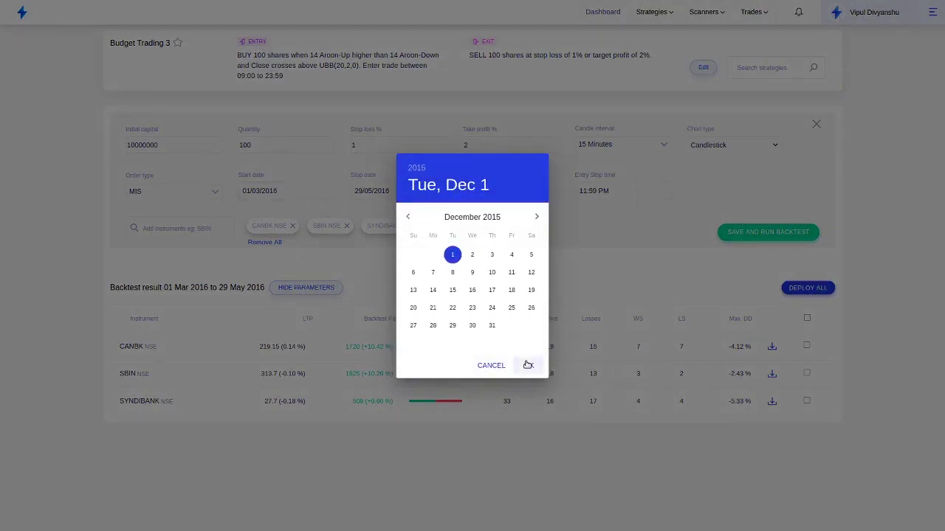
pyautogui.click(528, 365)
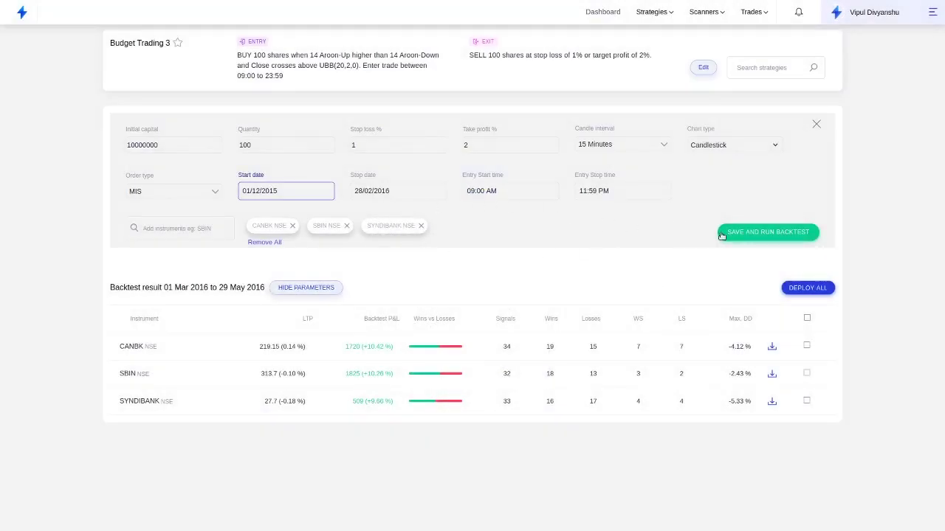
pyautogui.click(738, 233)
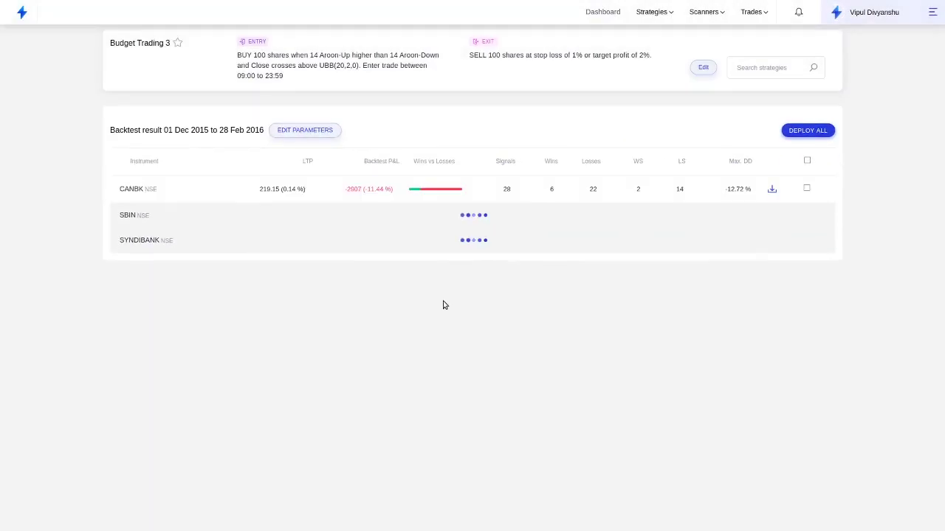
pyautogui.click(420, 189)
pyautogui.click(422, 190)
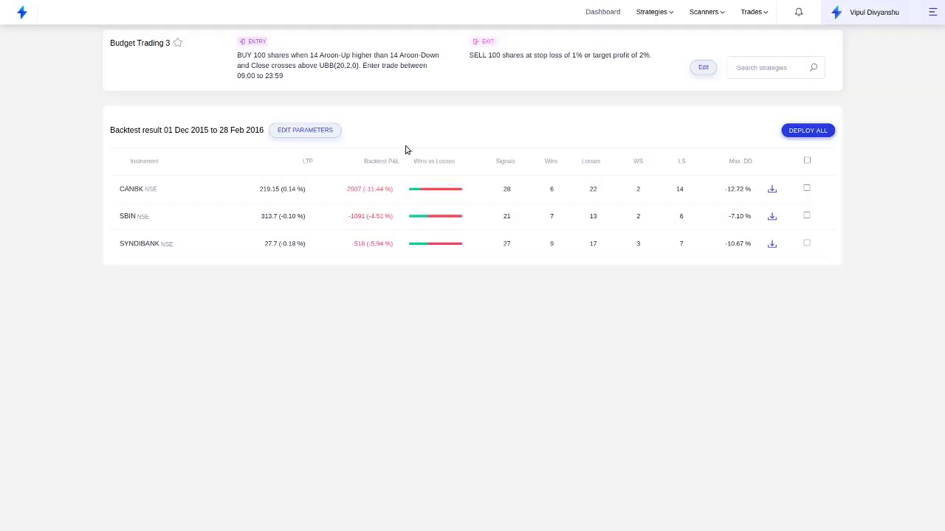
# Set the backtest start date to 1 March 2016 and run the backtest again.
pyautogui.click(310, 129)
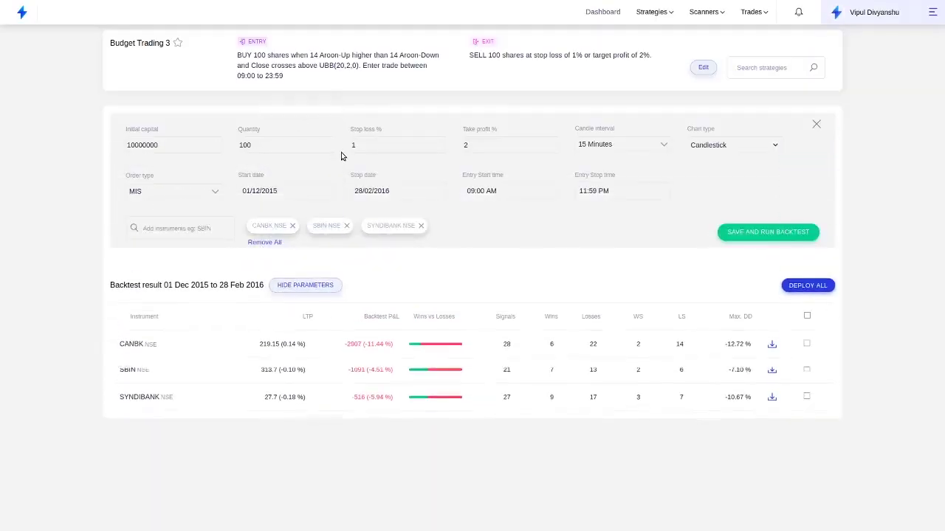
pyautogui.click(302, 187)
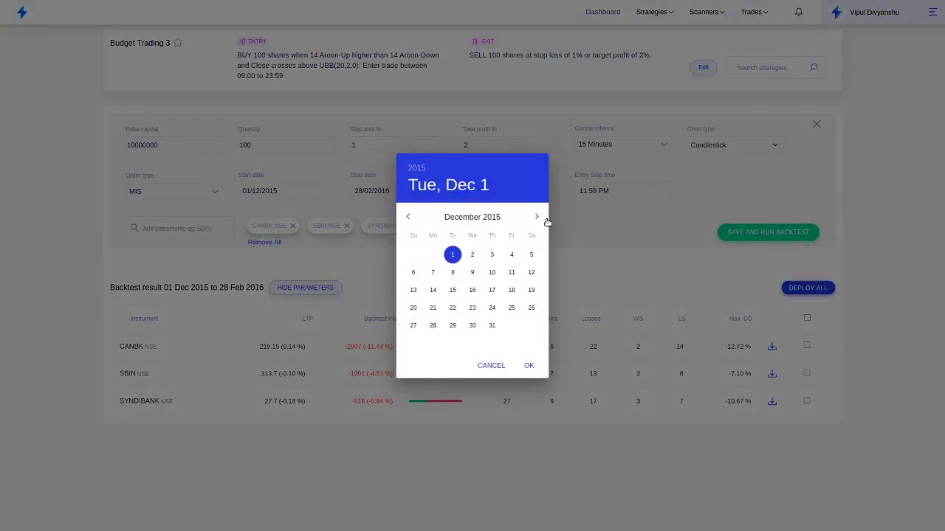
pyautogui.click(537, 219)
pyautogui.click(537, 220)
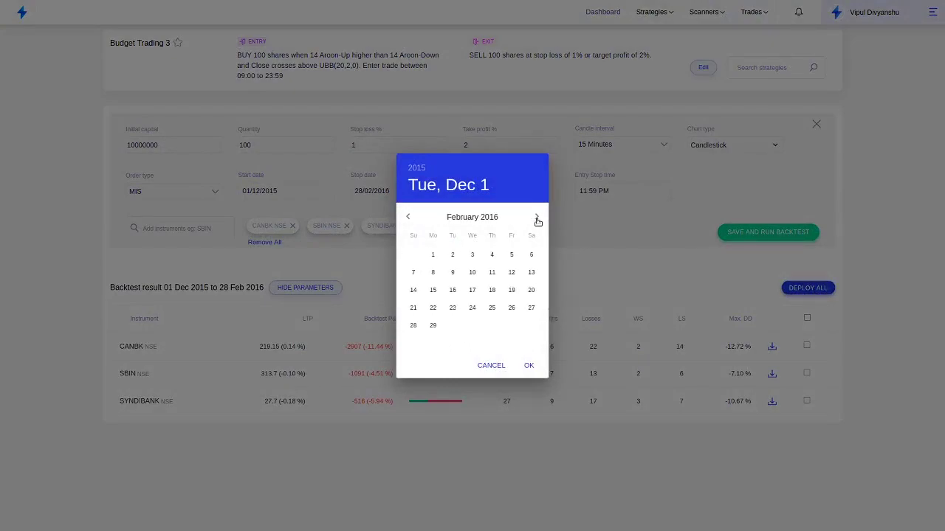
pyautogui.click(538, 218)
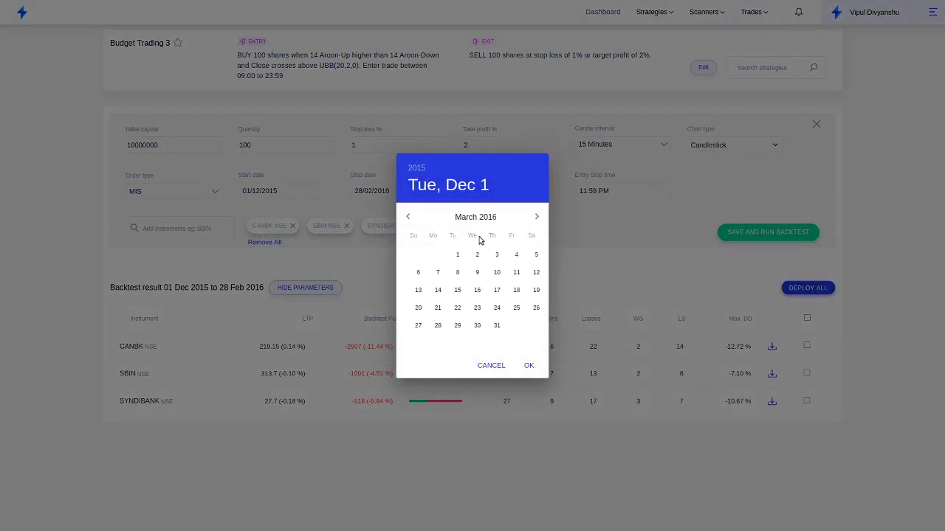
pyautogui.click(452, 254)
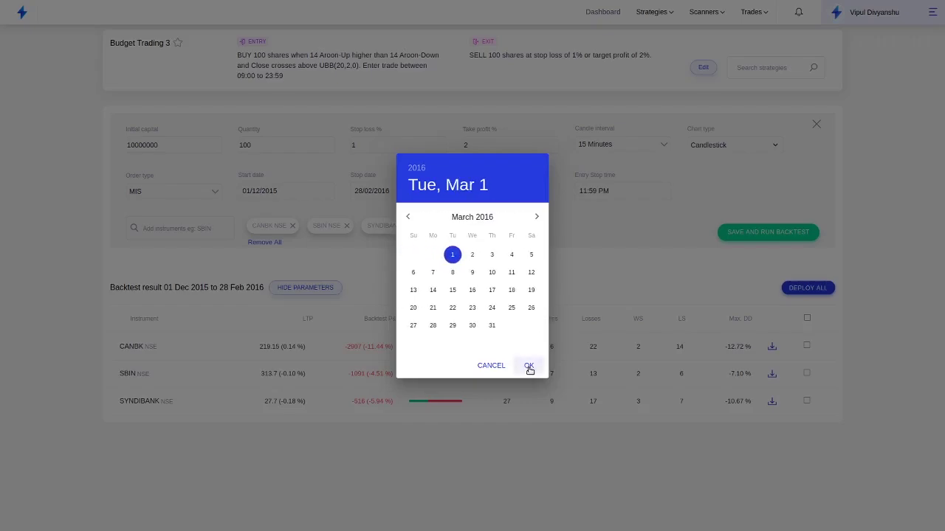
pyautogui.click(529, 367)
pyautogui.click(753, 238)
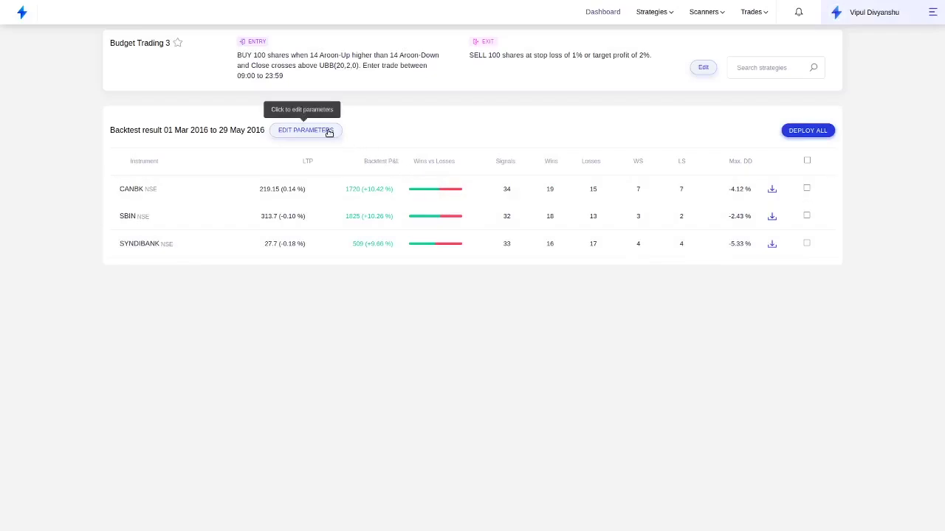
pyautogui.click(327, 130)
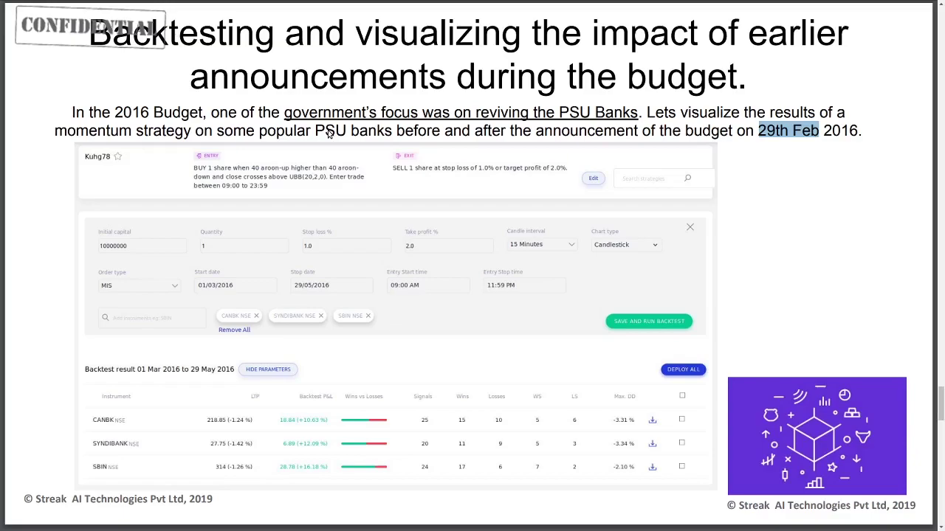
pyautogui.press('Right')
pyautogui.press('Right')
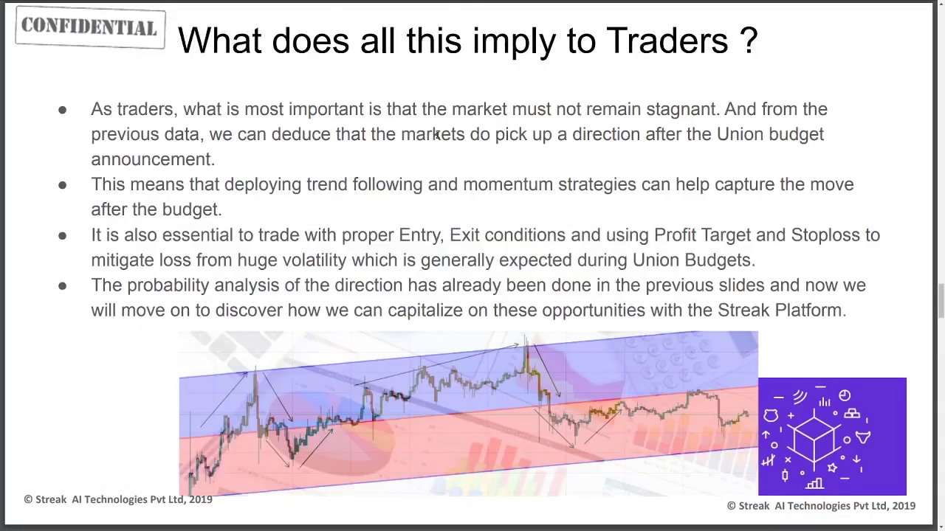
pyautogui.moveTo(372, 110); pyautogui.dragTo(715, 115)
pyautogui.press('Right')
pyautogui.press('Right')
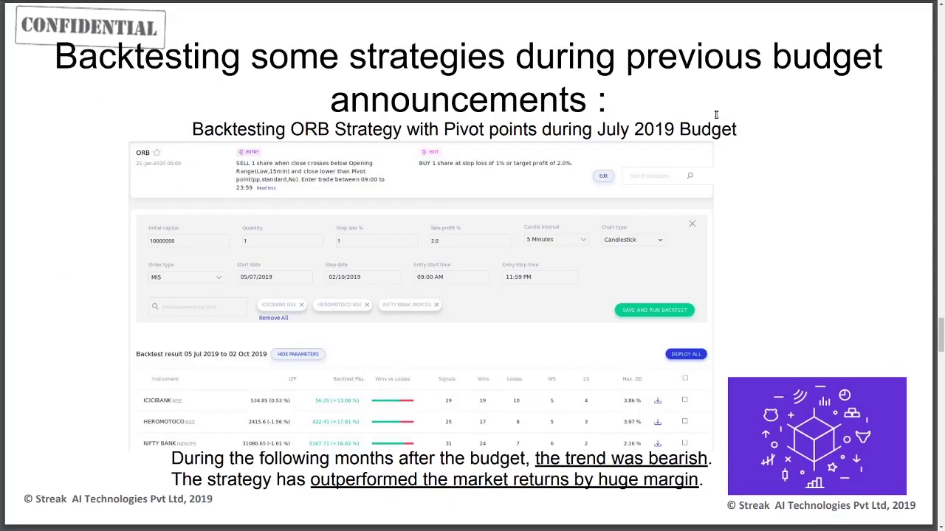